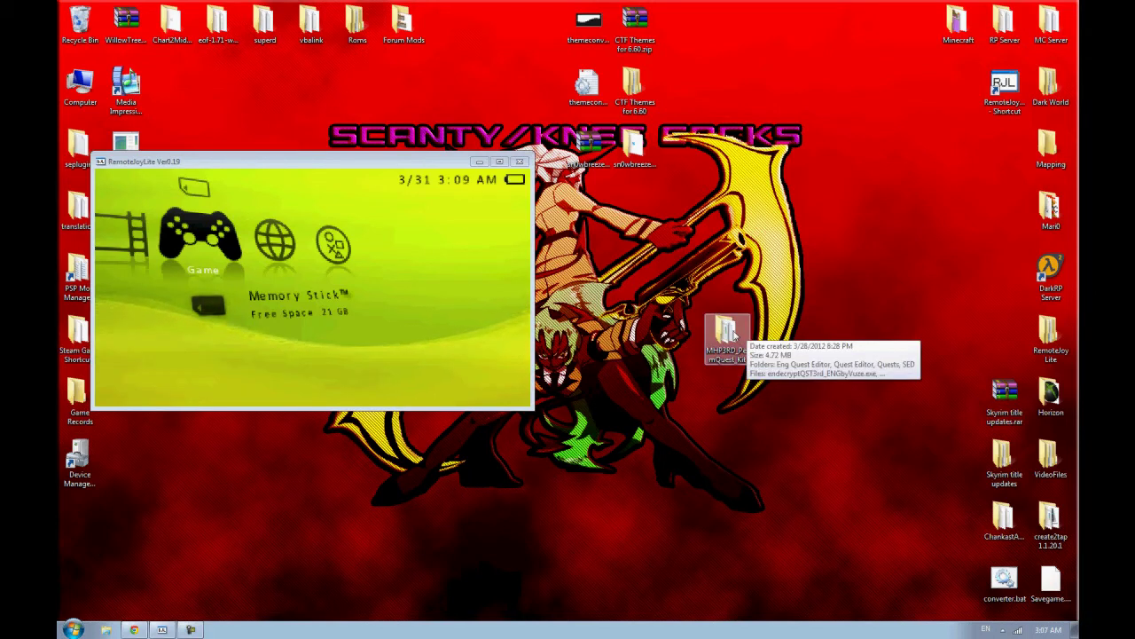
# Open the MHP3RD_PermQuest_Kit folder from the desktop and locate its ULJM05800QST subfolder
pyautogui.doubleClick(729, 332)
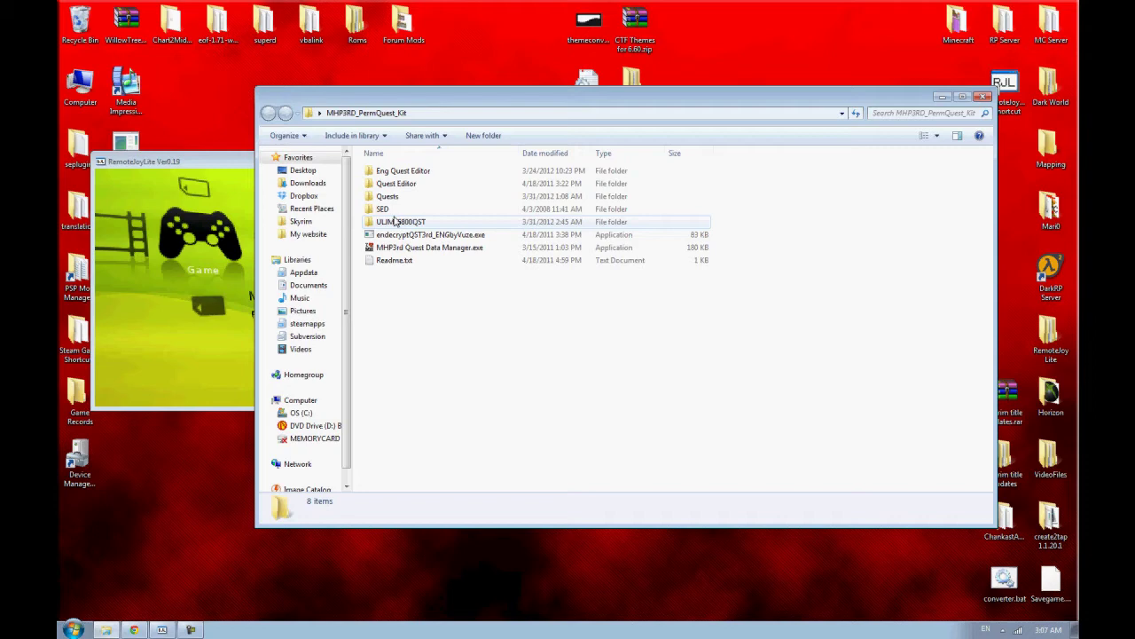
pyautogui.click(407, 224)
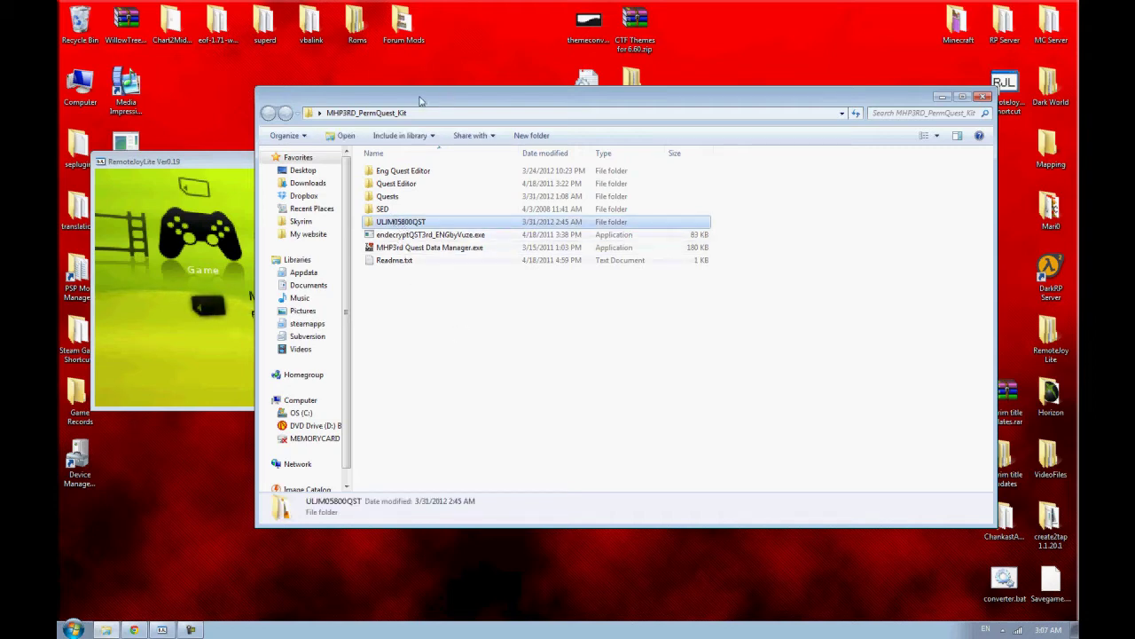
pyautogui.moveTo(420, 100); pyautogui.dragTo(451, 82)
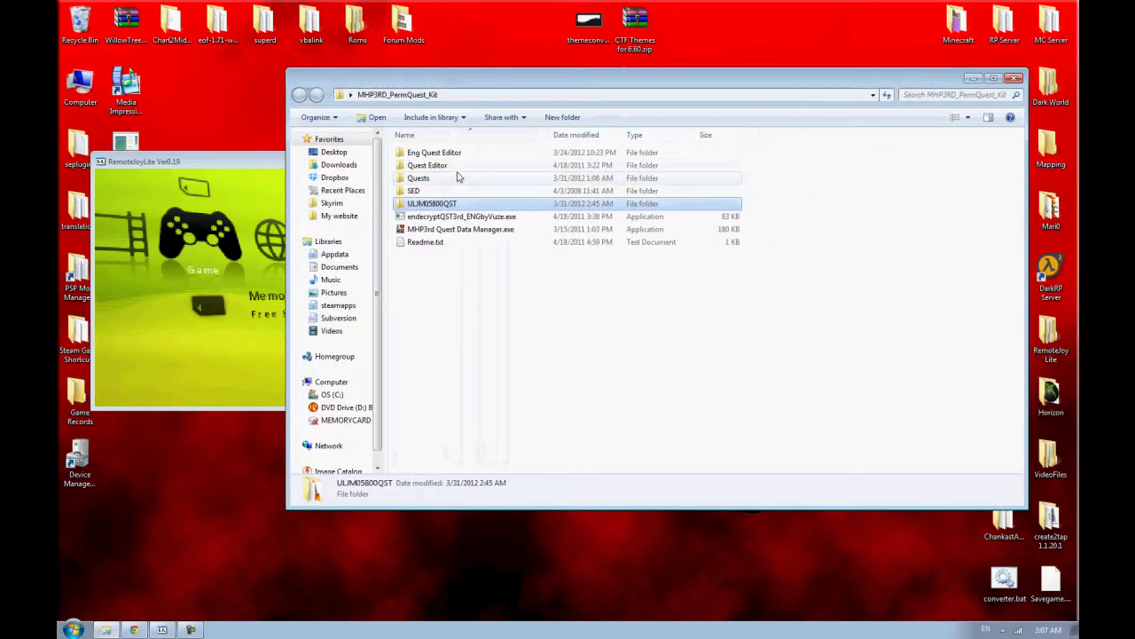
pyautogui.moveTo(768, 204); pyautogui.dragTo(403, 206)
pyautogui.click(475, 308)
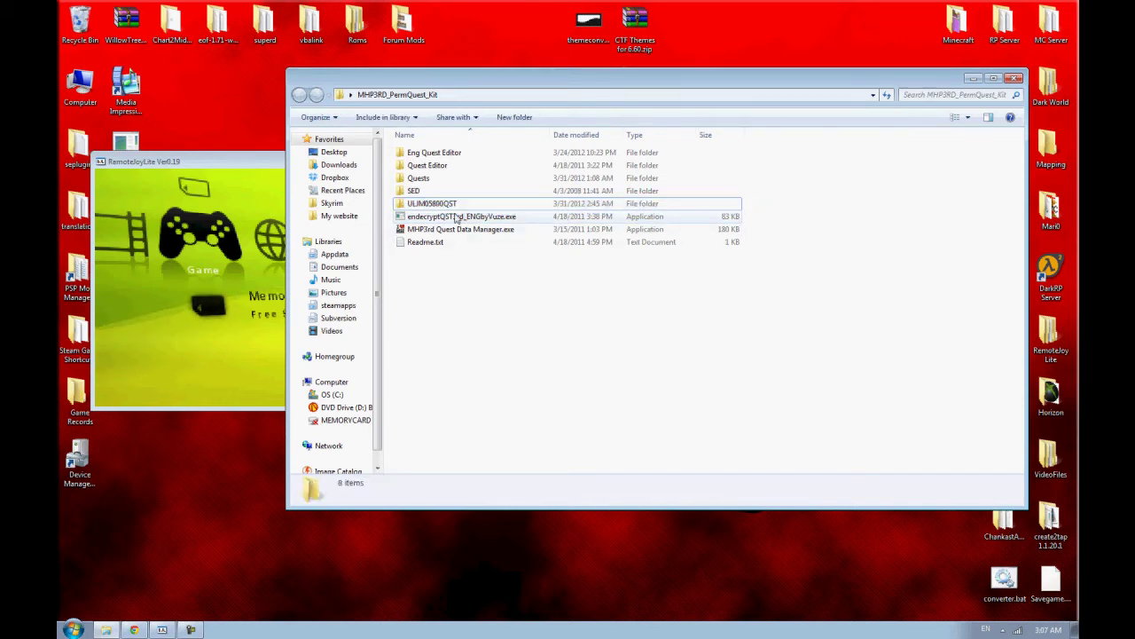
# Examine the files inside the ULJM05800QST folder, including MHP3RD.BIN, and return to the kit folder
pyautogui.doubleClick(454, 206)
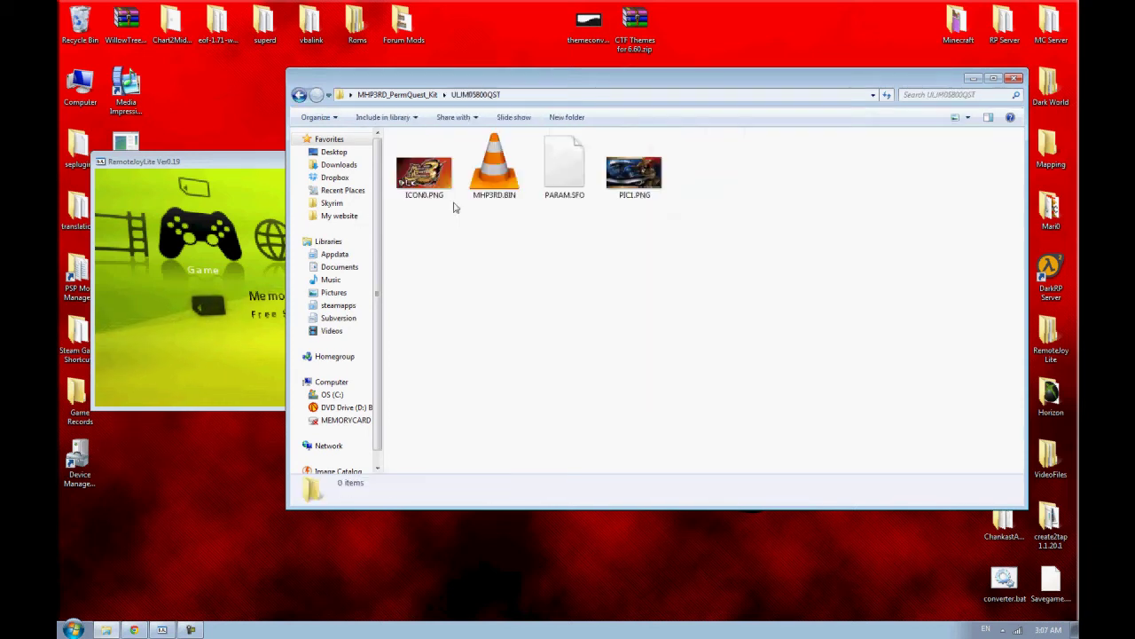
pyautogui.click(494, 169)
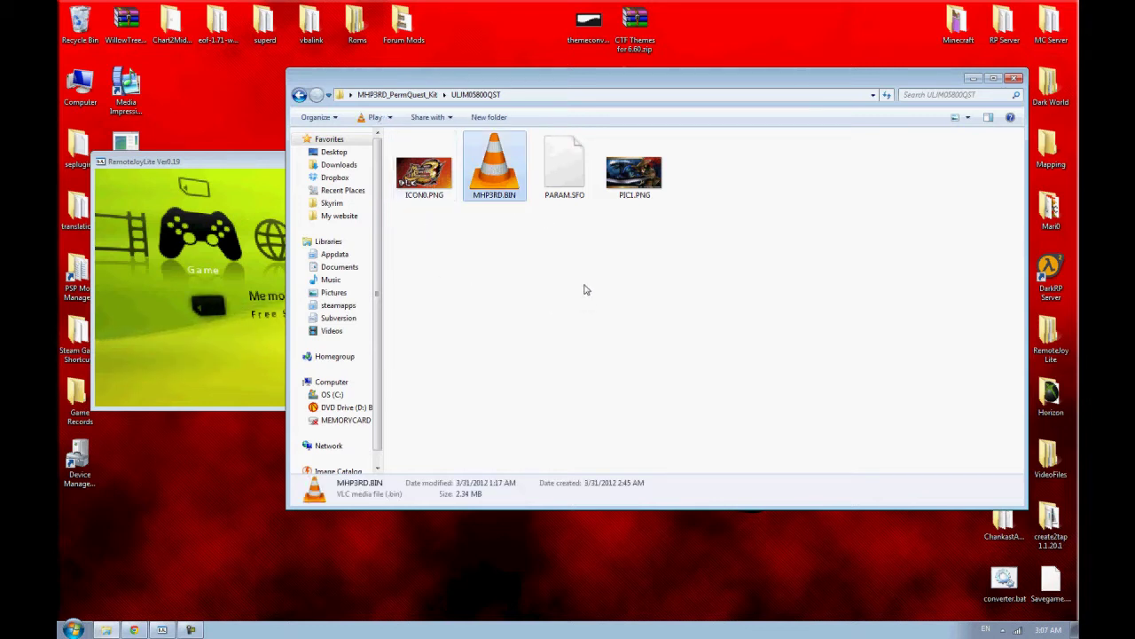
pyautogui.moveTo(737, 309); pyautogui.dragTo(385, 128)
pyautogui.click(588, 231)
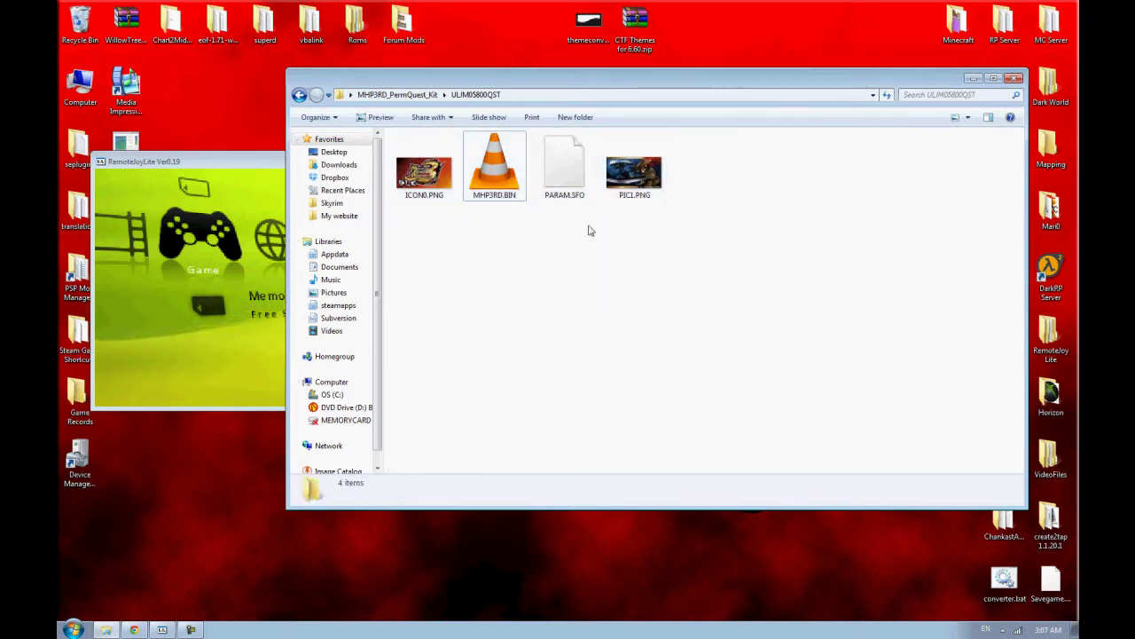
pyautogui.click(299, 94)
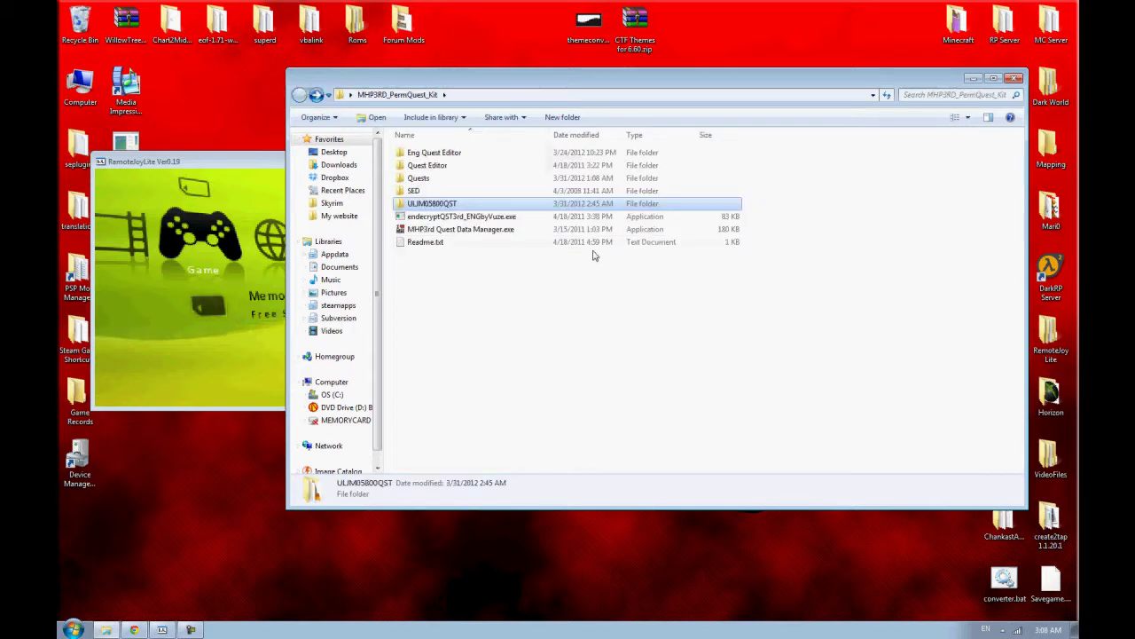
# Launch MHP3TaskEdit.exe from the kit's Eng Quest Editor folder
pyautogui.doubleClick(447, 157)
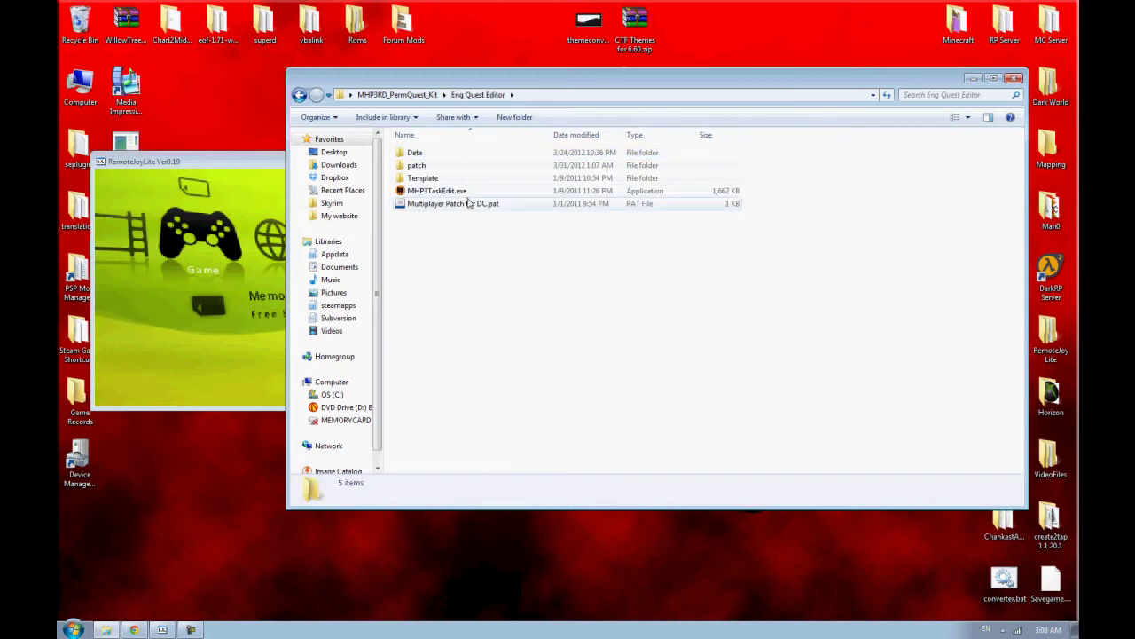
pyautogui.doubleClick(466, 193)
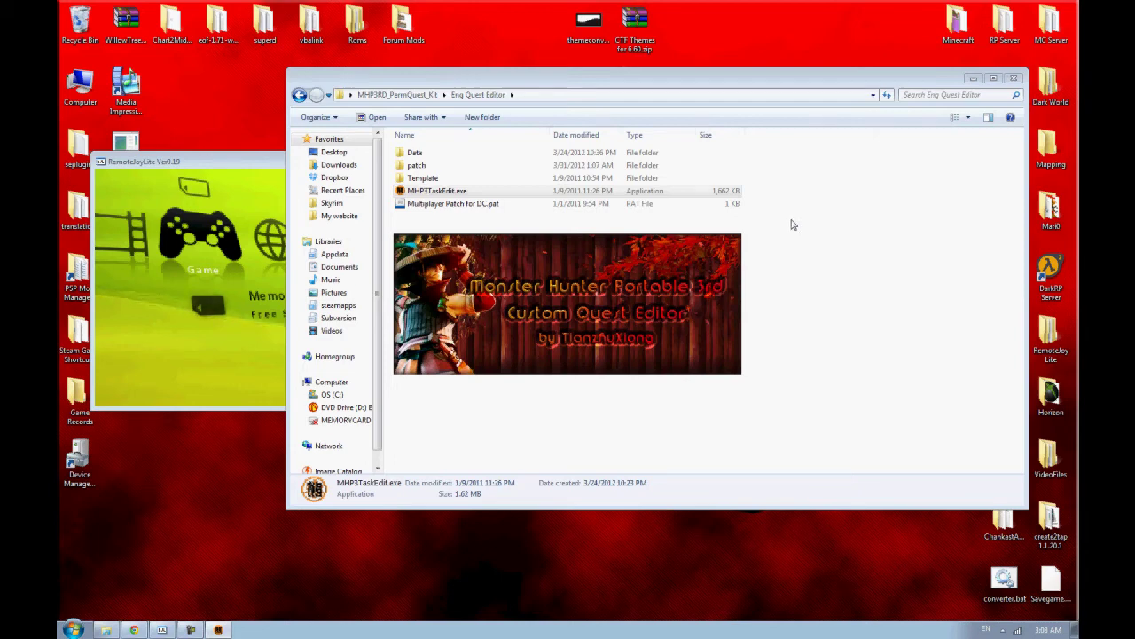
# Create a new Lava Canyon quest and title it "Our First Quest"
pyautogui.click(110, 54)
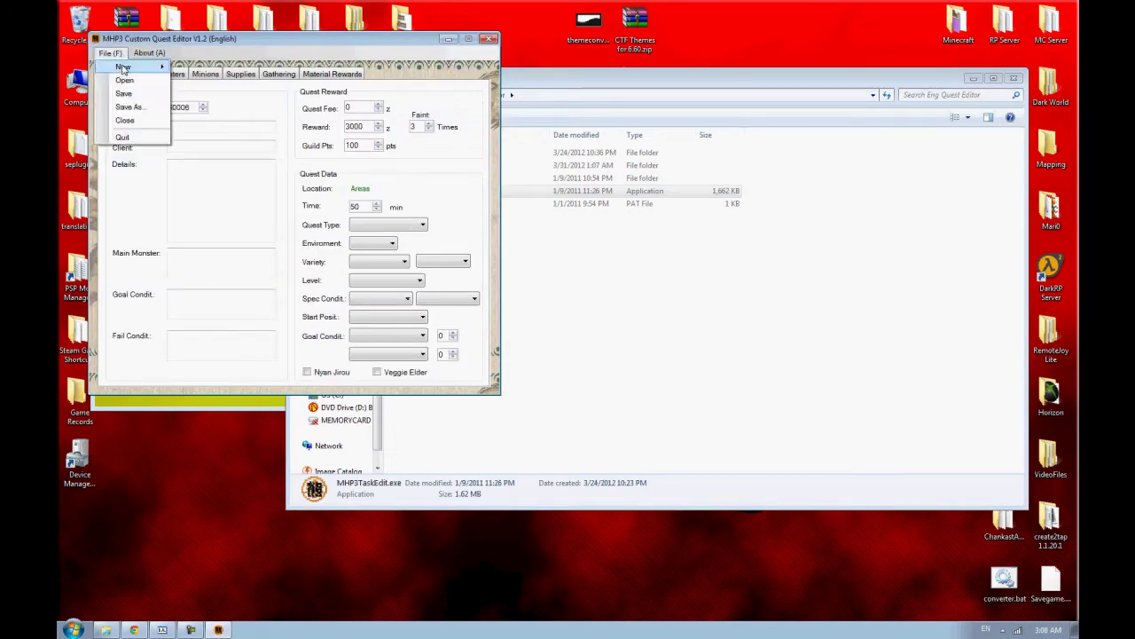
pyautogui.moveTo(124, 67)
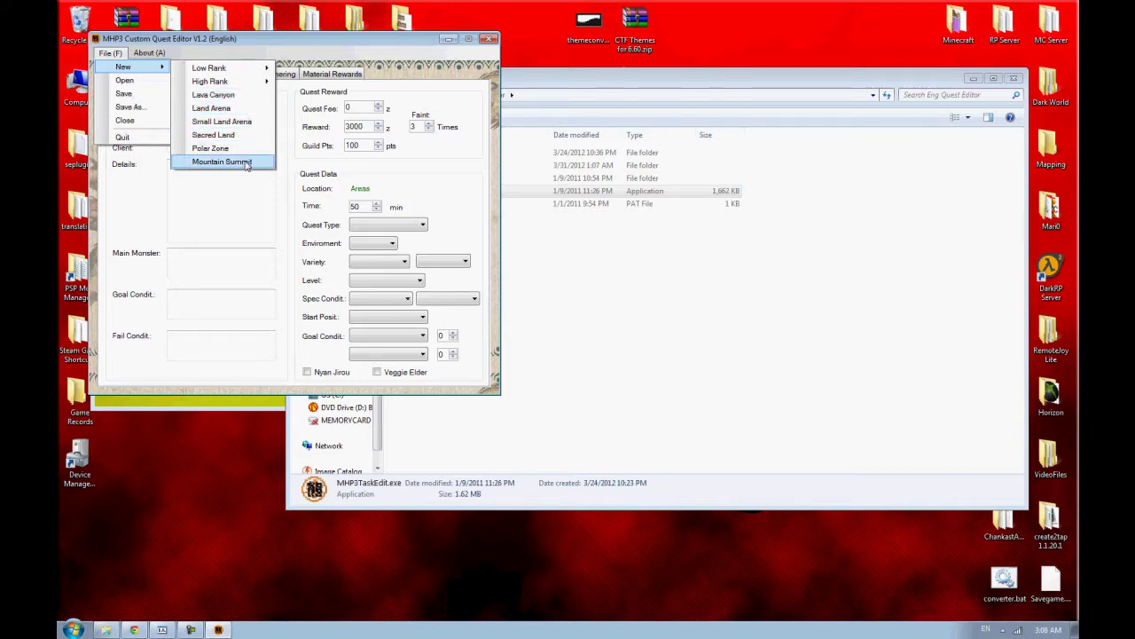
pyautogui.click(244, 96)
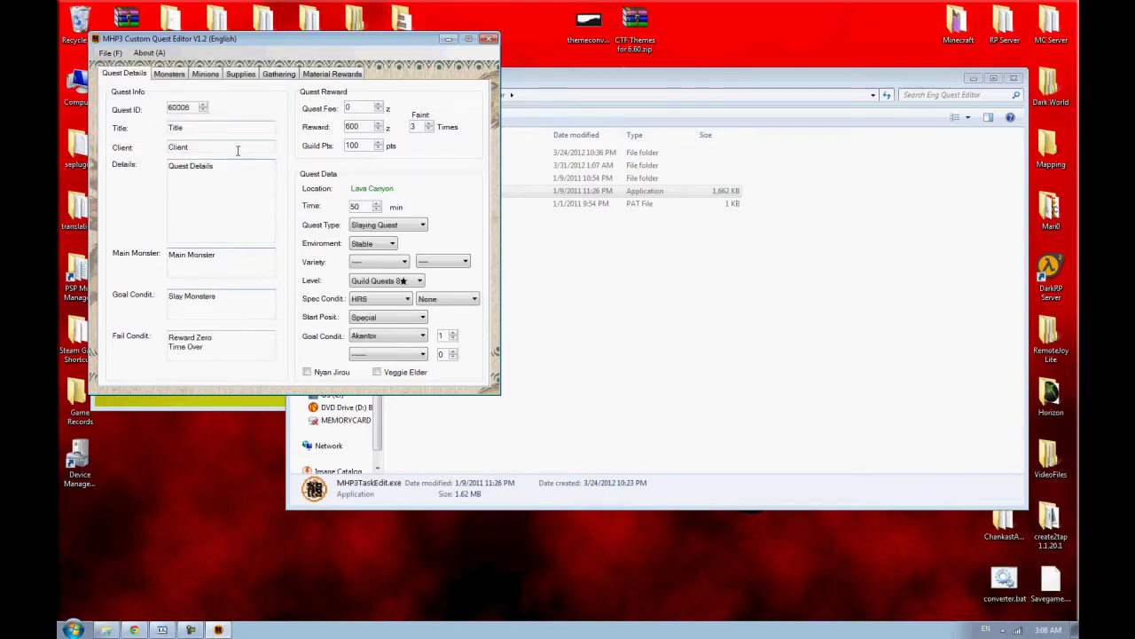
pyautogui.moveTo(213, 126); pyautogui.dragTo(102, 144)
pyautogui.write('Our First Quest')
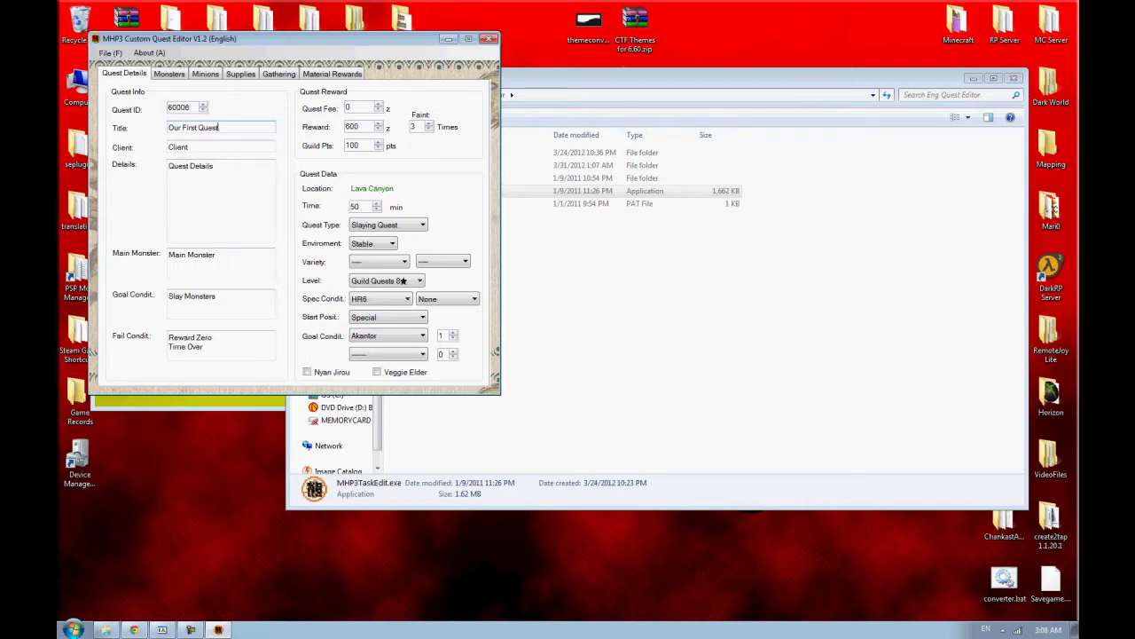
pyautogui.click(381, 317)
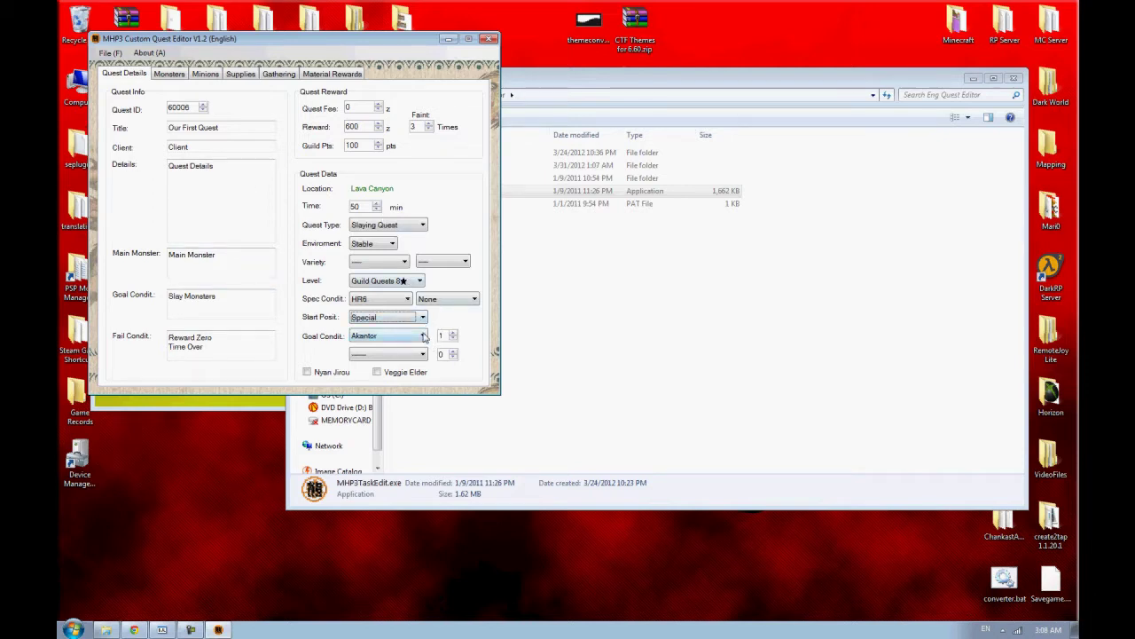
# Create a new High Rank quest on Deserted Island and title it "Our first quest"
pyautogui.click(110, 54)
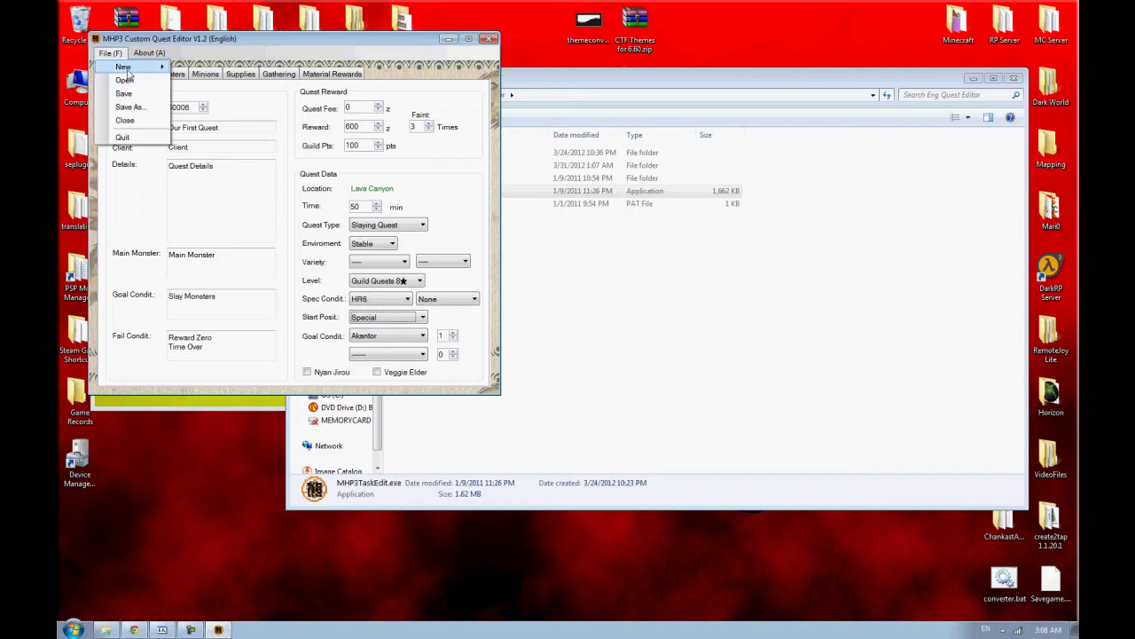
pyautogui.moveTo(128, 68)
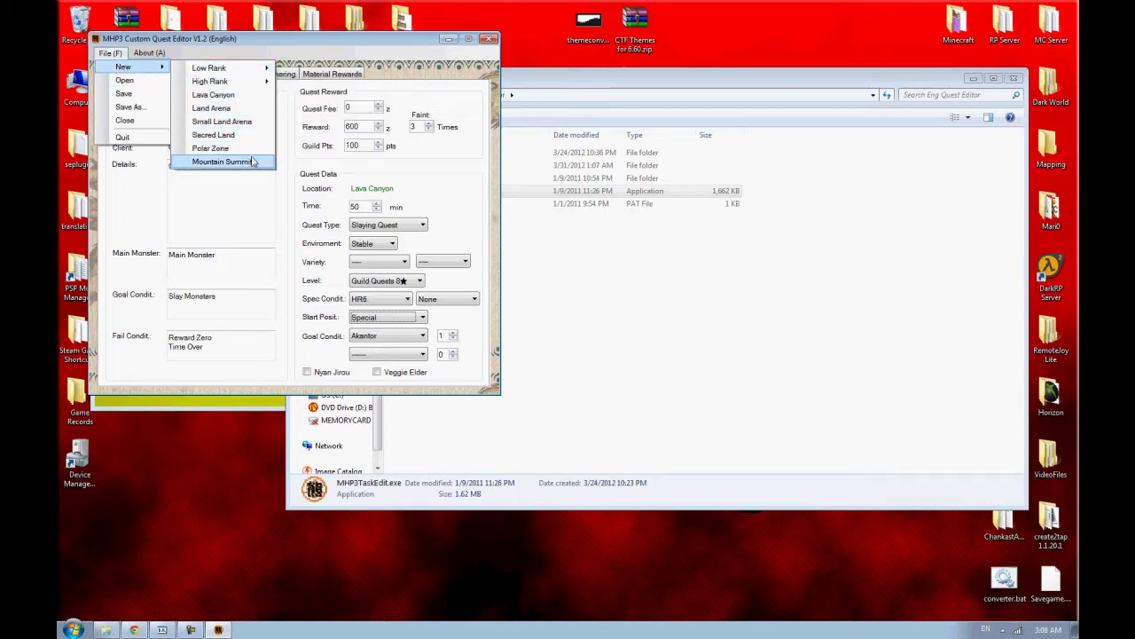
pyautogui.moveTo(237, 85)
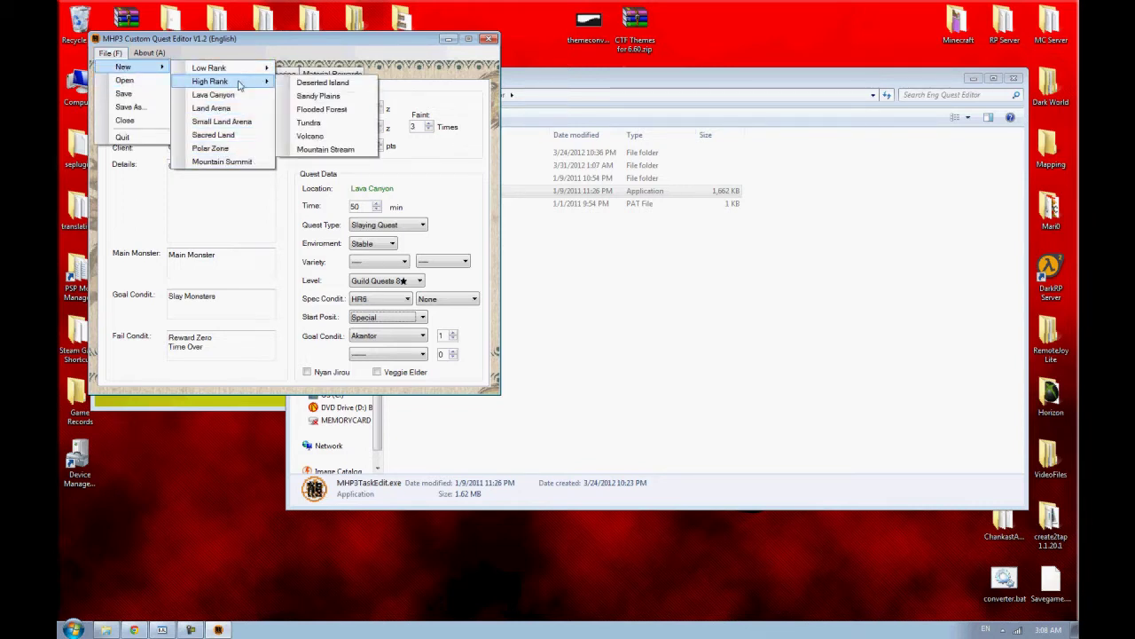
pyautogui.click(328, 83)
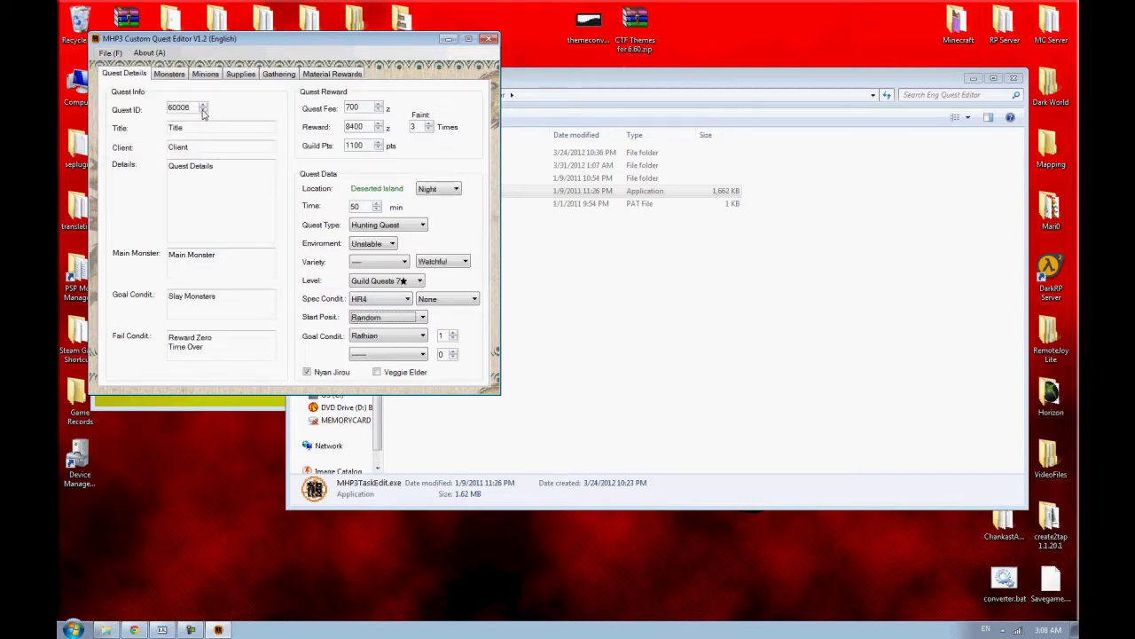
pyautogui.press('Tab')
pyautogui.write('Our first quest')
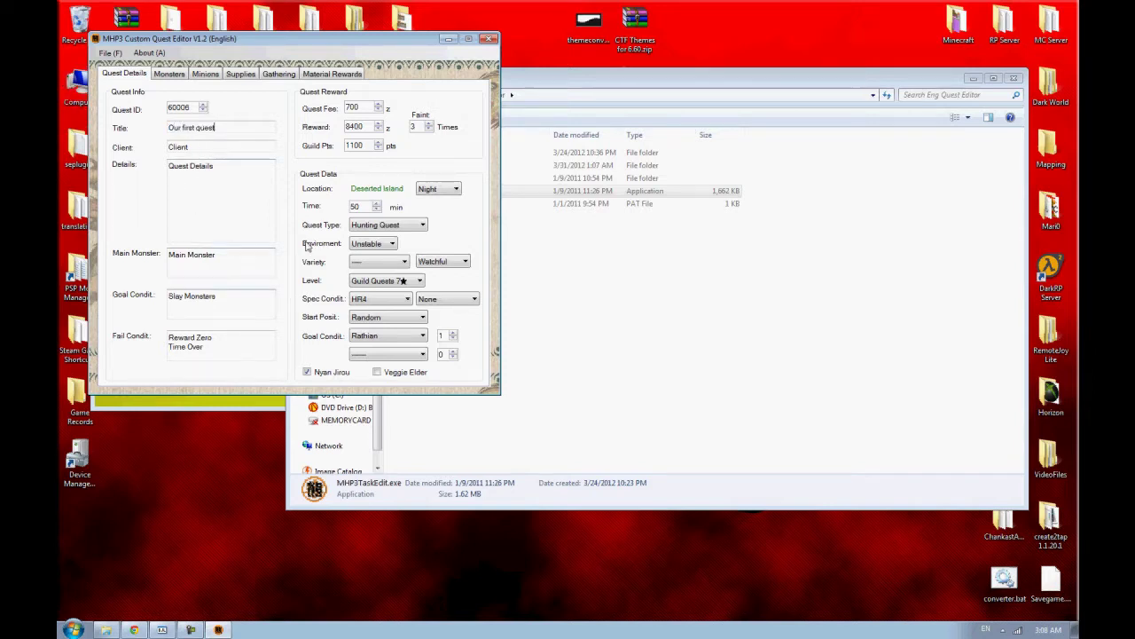
# Set the quest's first special condition to None
pyautogui.click(406, 302)
pyautogui.click(369, 310)
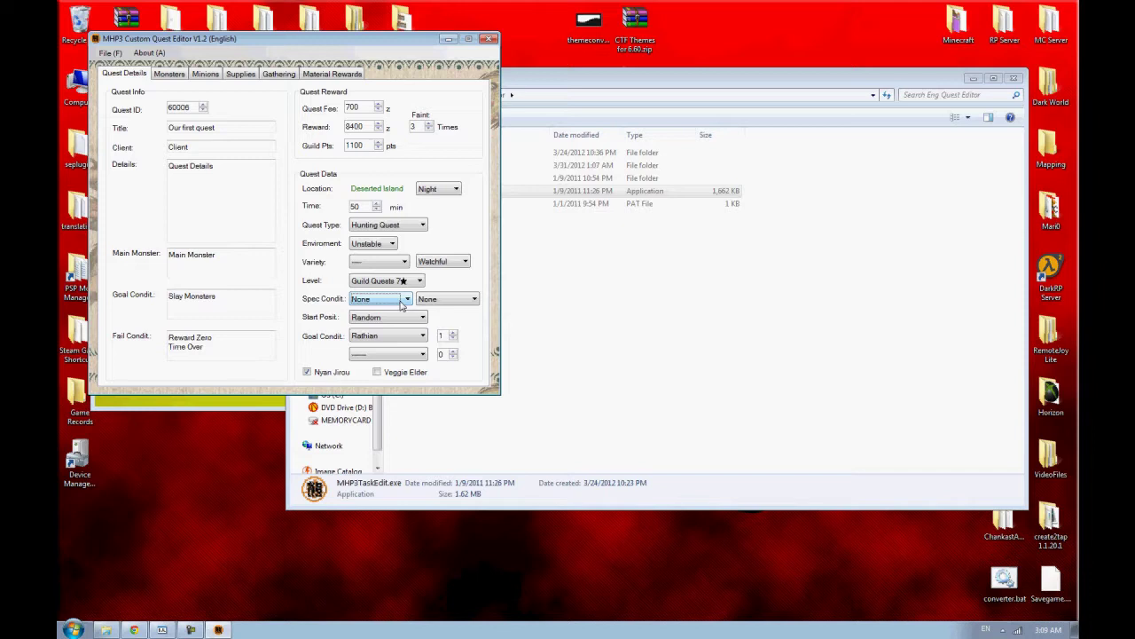
pyautogui.click(401, 304)
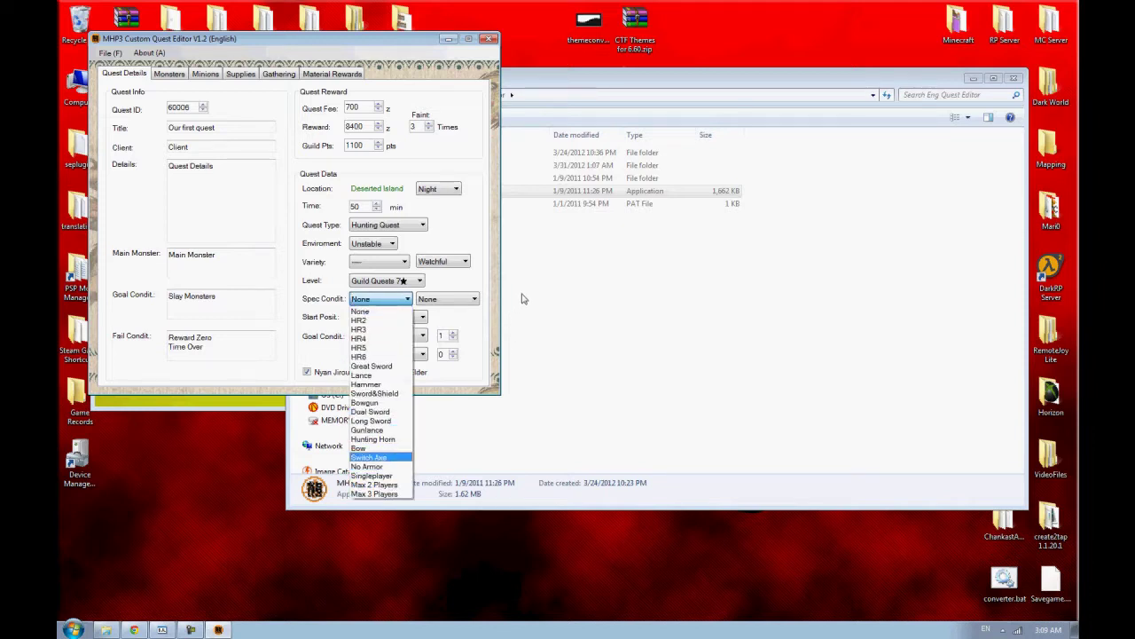
pyautogui.click(462, 327)
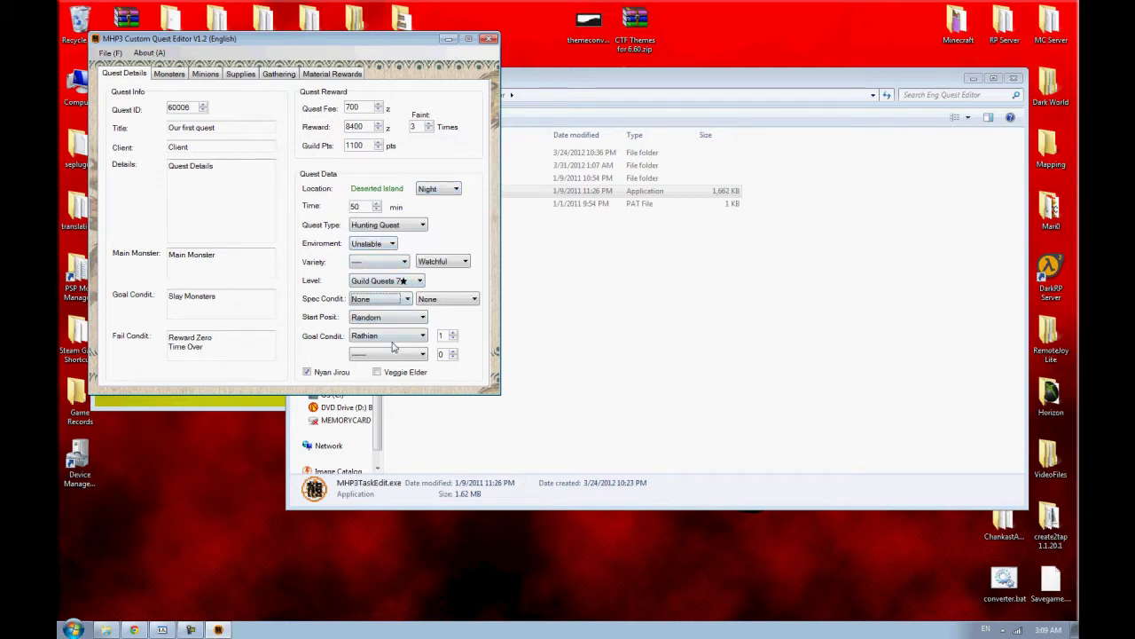
pyautogui.click(393, 227)
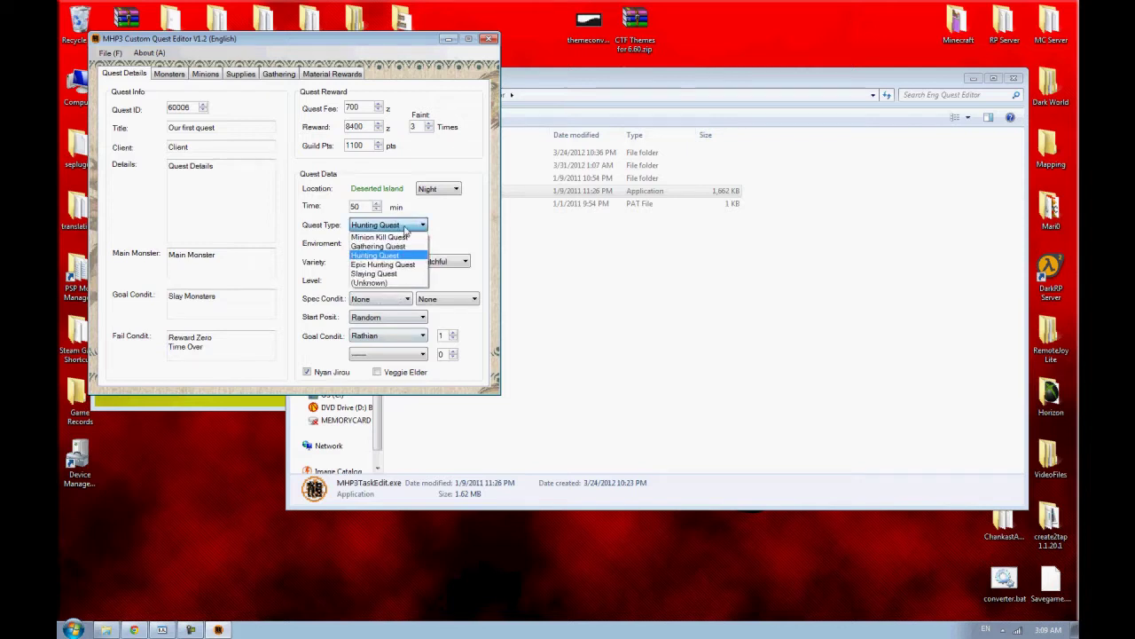
pyautogui.click(422, 227)
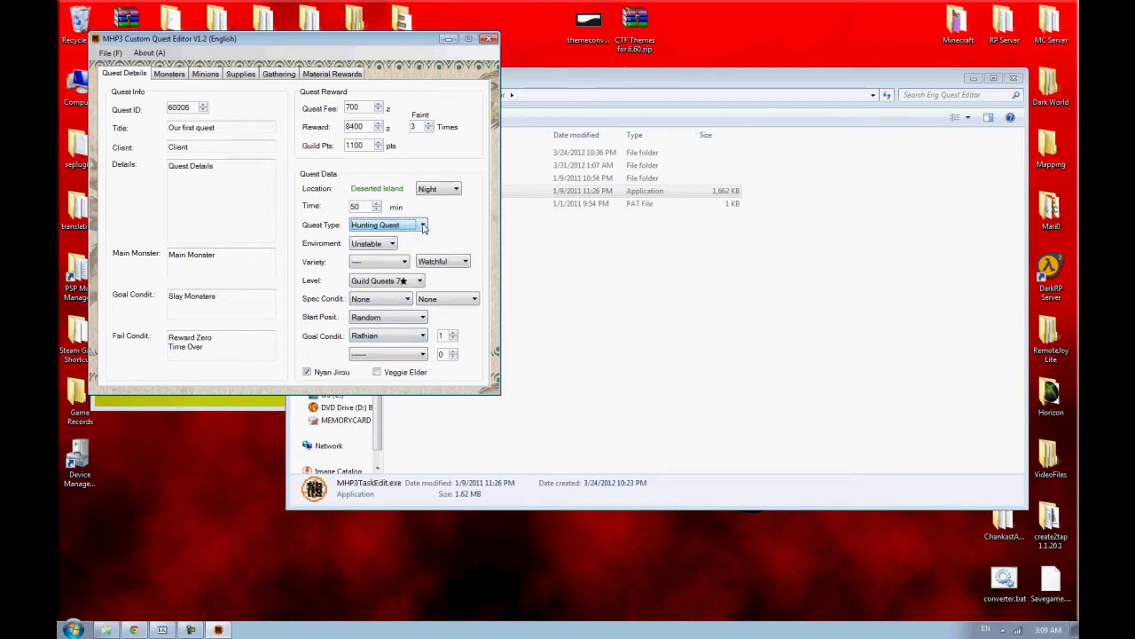
# Set the quest's first goal condition monster to Dark Tigrex
pyautogui.click(388, 338)
pyautogui.scroll(-5, 426, 496)
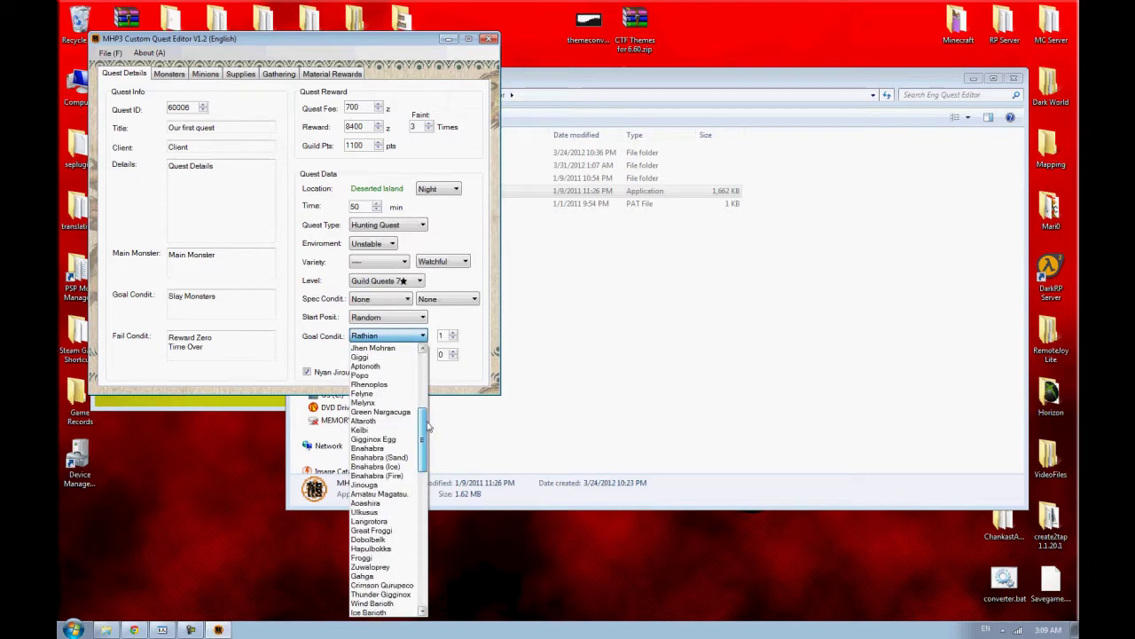
pyautogui.moveTo(429, 501); pyautogui.dragTo(425, 389)
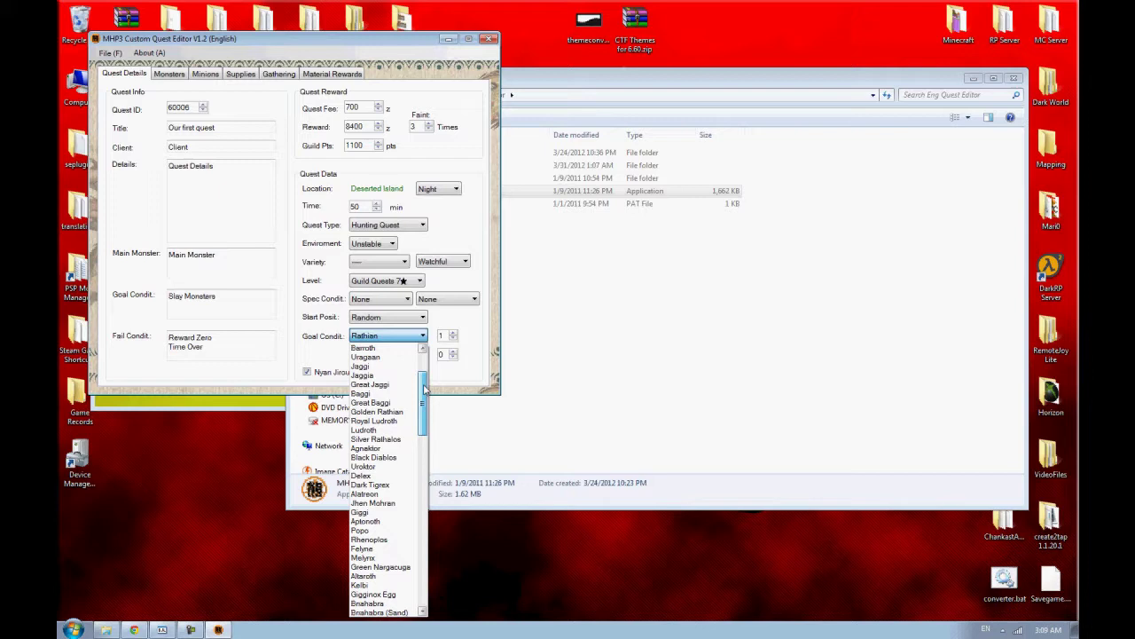
pyautogui.moveTo(425, 389); pyautogui.dragTo(425, 362)
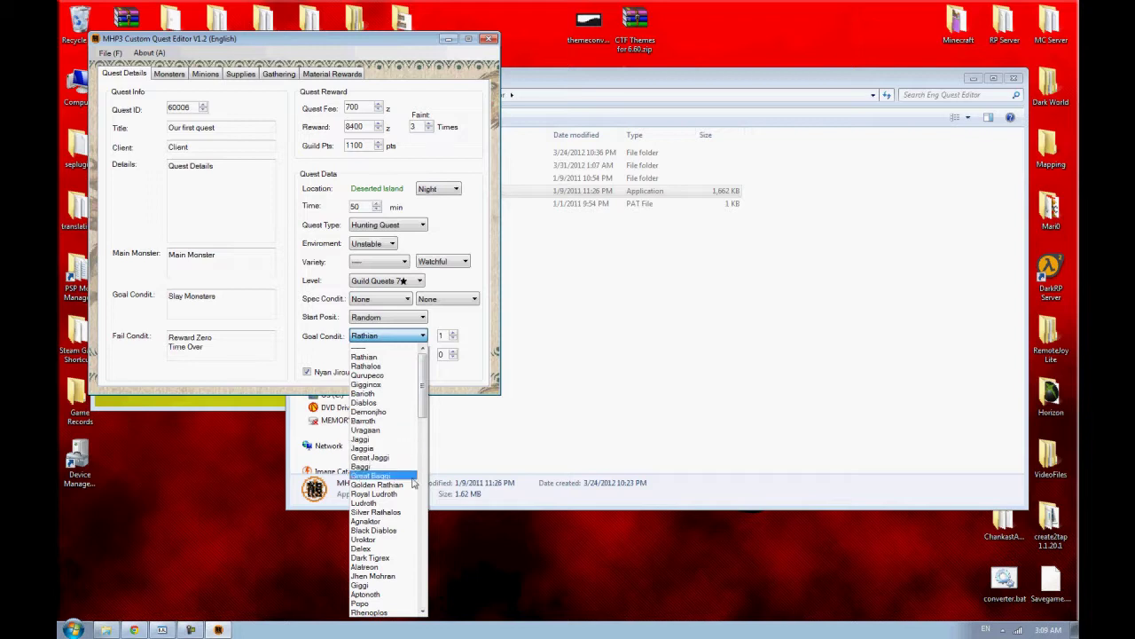
pyautogui.scroll(-1, 408, 495)
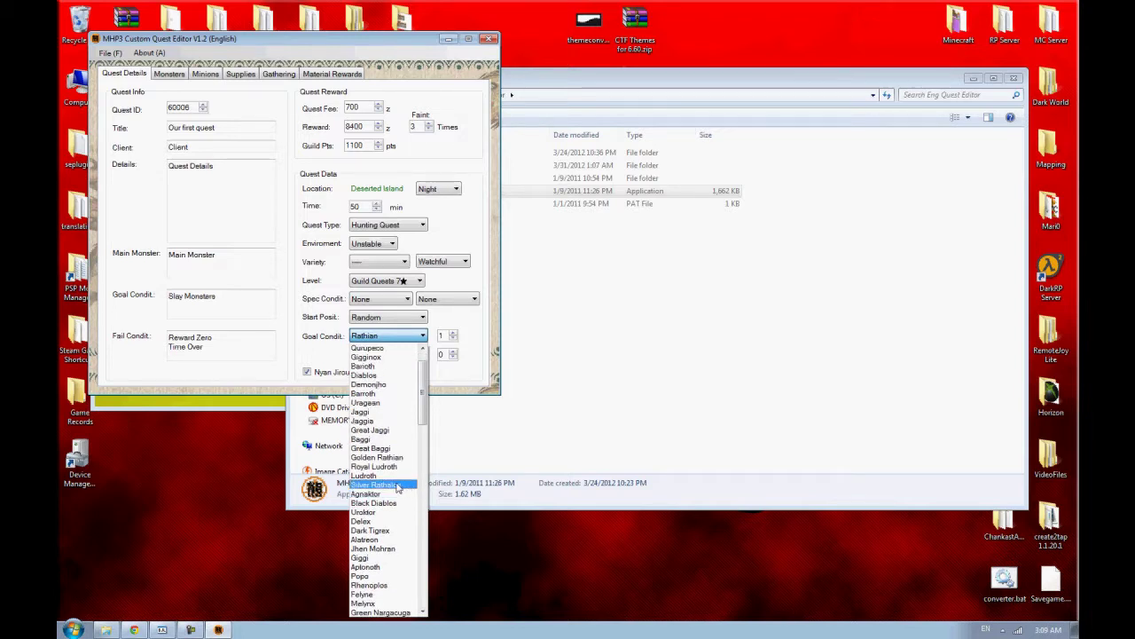
pyautogui.click(399, 530)
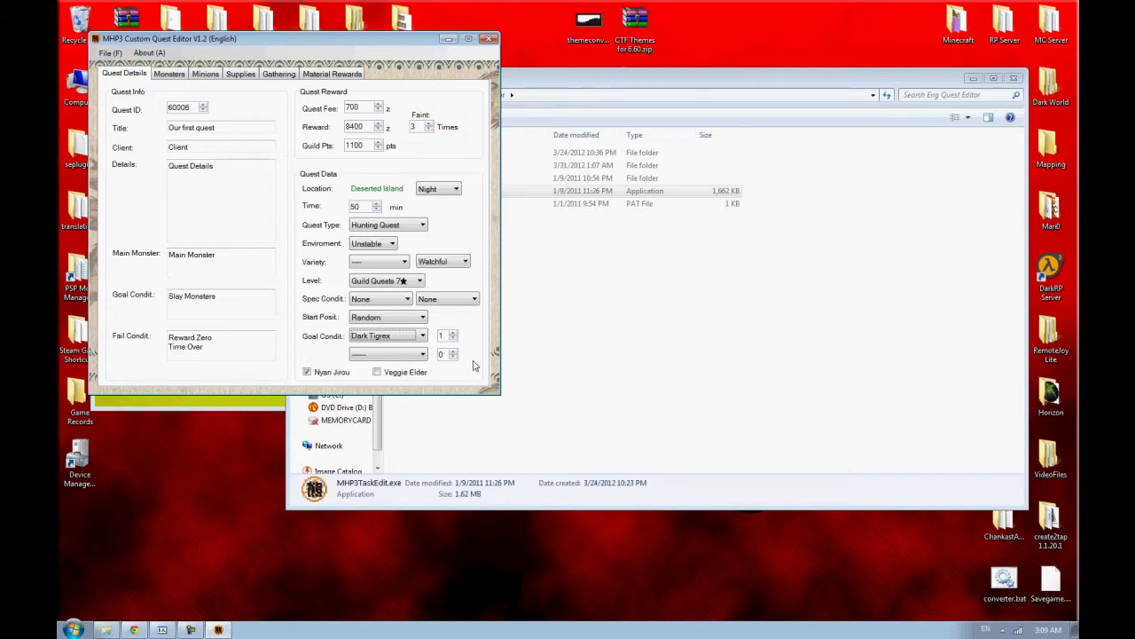
pyautogui.click(421, 319)
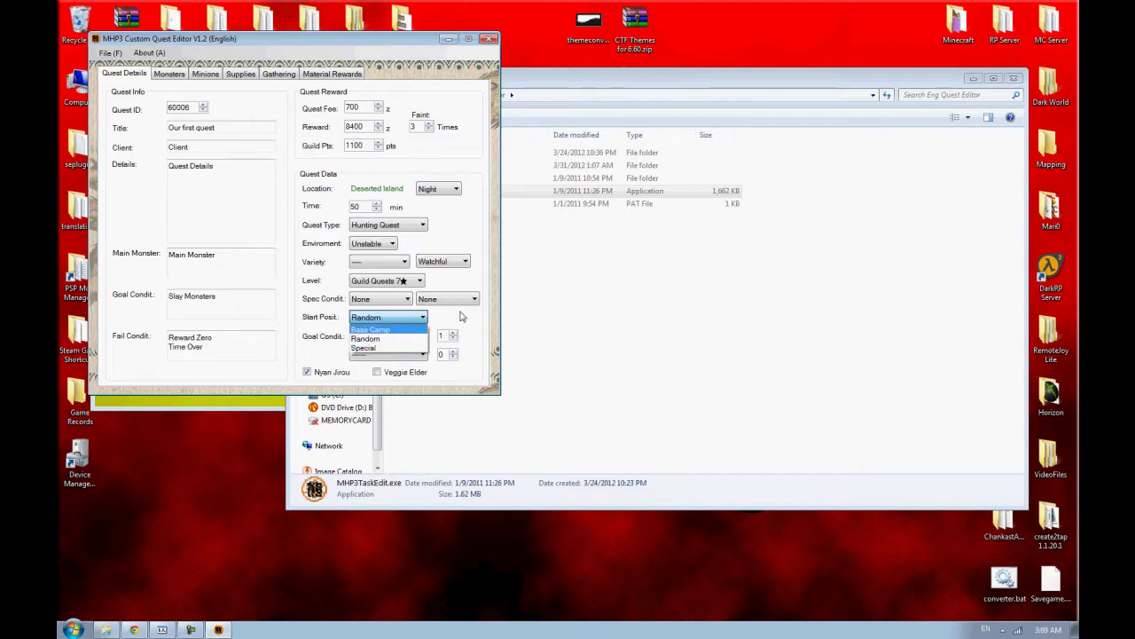
pyautogui.click(448, 319)
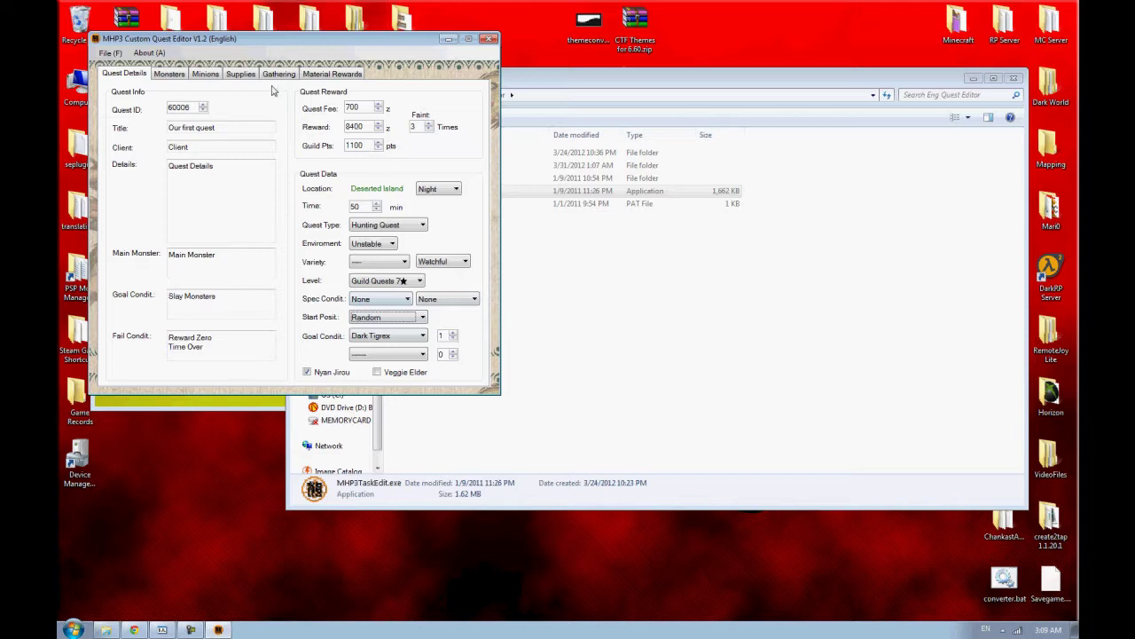
# Remove Great Jaggi from slot 2 of the quest's monster list
pyautogui.click(170, 74)
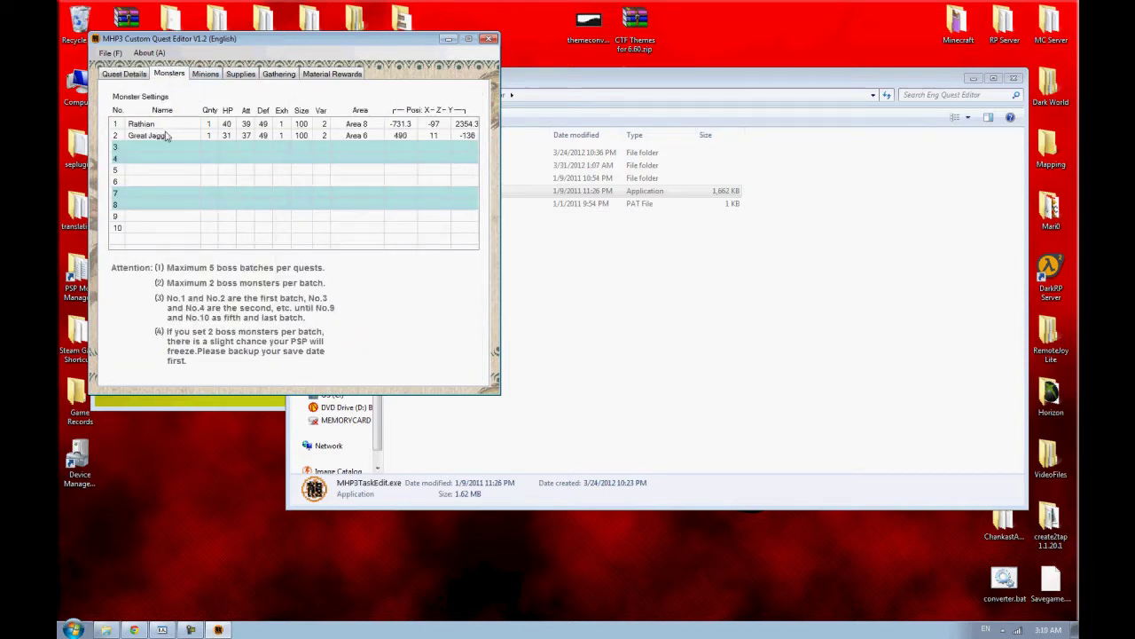
pyautogui.doubleClick(160, 136)
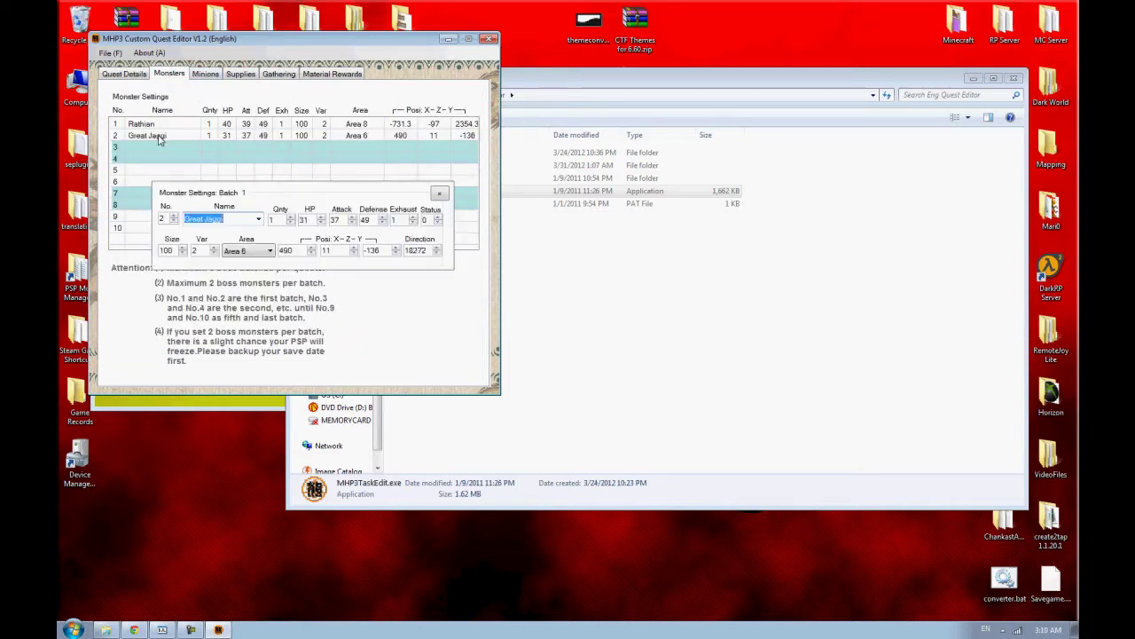
pyautogui.click(259, 219)
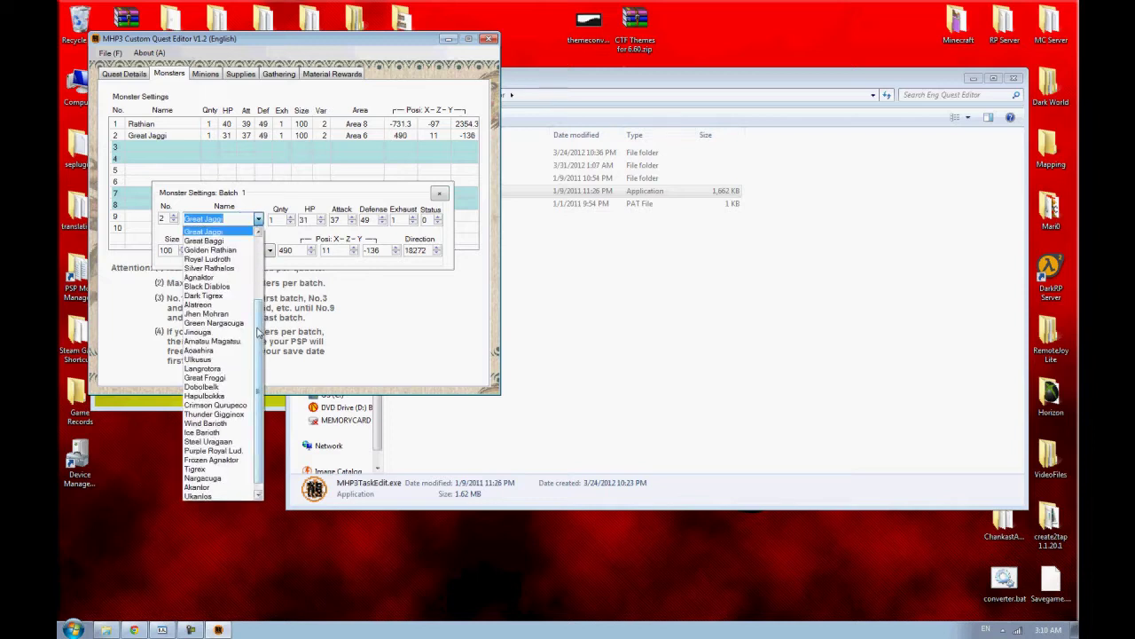
pyautogui.click(236, 231)
pyautogui.click(438, 192)
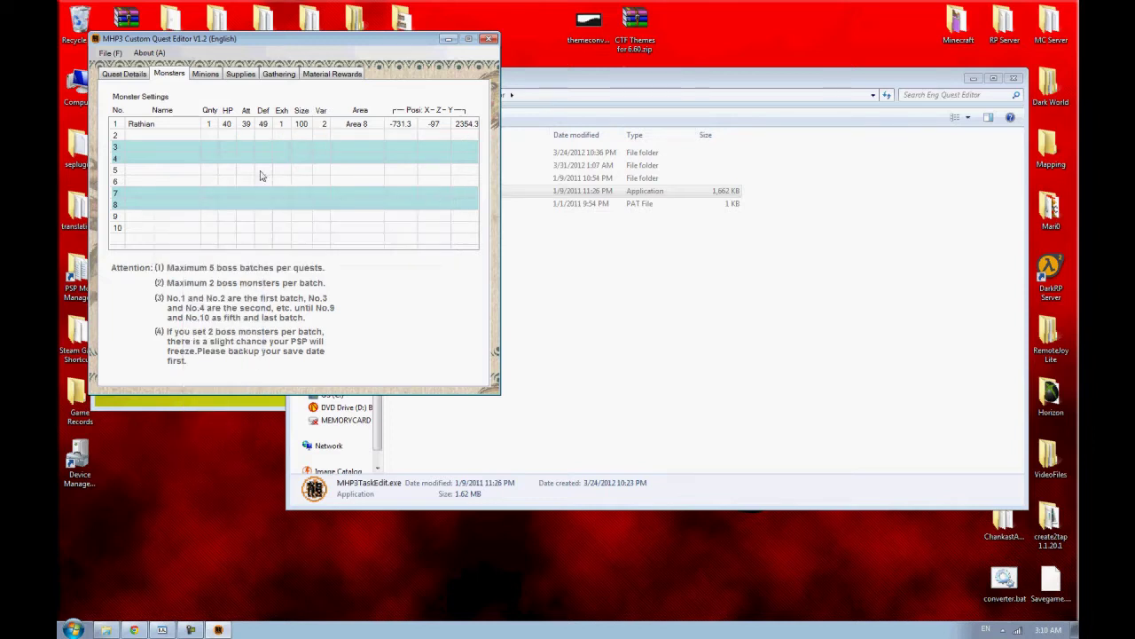
# Replace Rathian with Dark Tigrex in slot 1 of the monster list
pyautogui.doubleClick(165, 125)
pyautogui.click(258, 211)
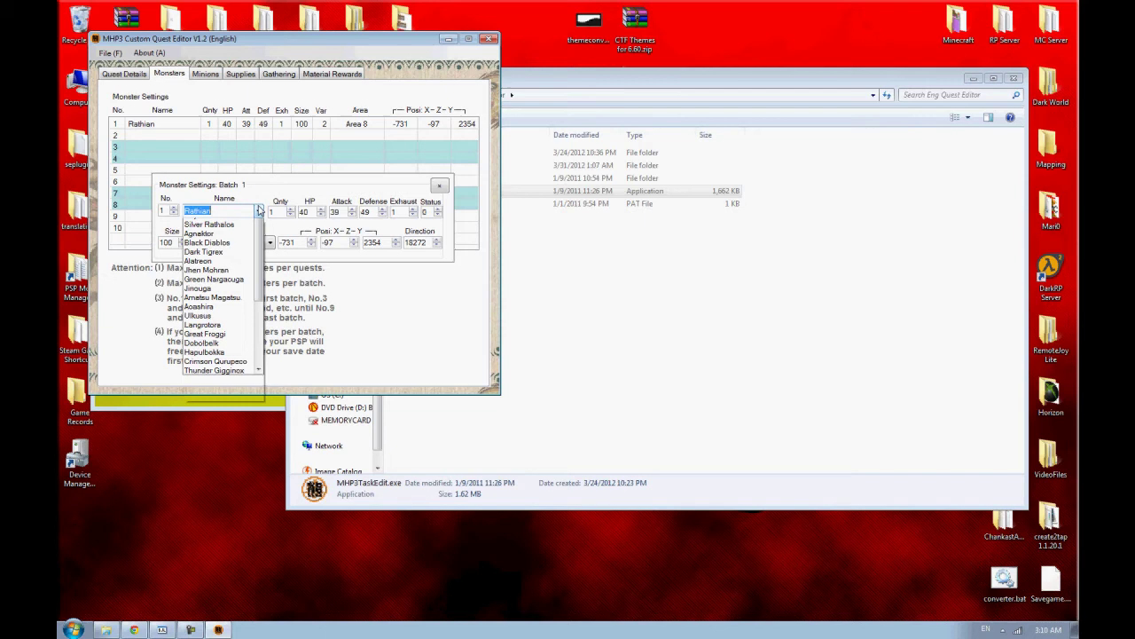
pyautogui.scroll(-2, 222, 337)
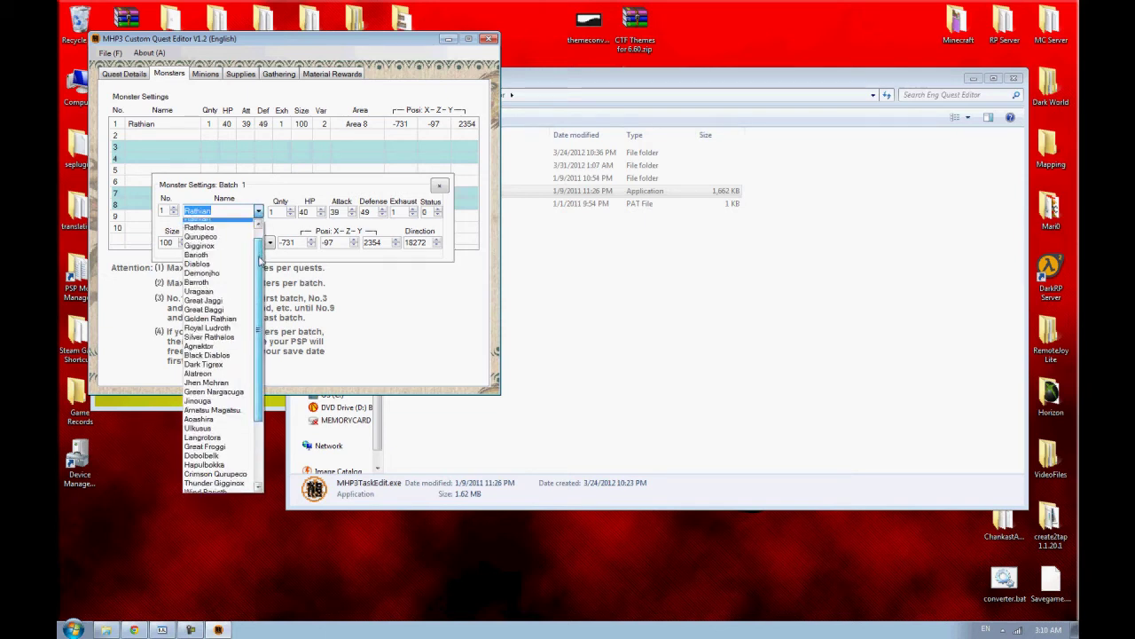
pyautogui.click(203, 364)
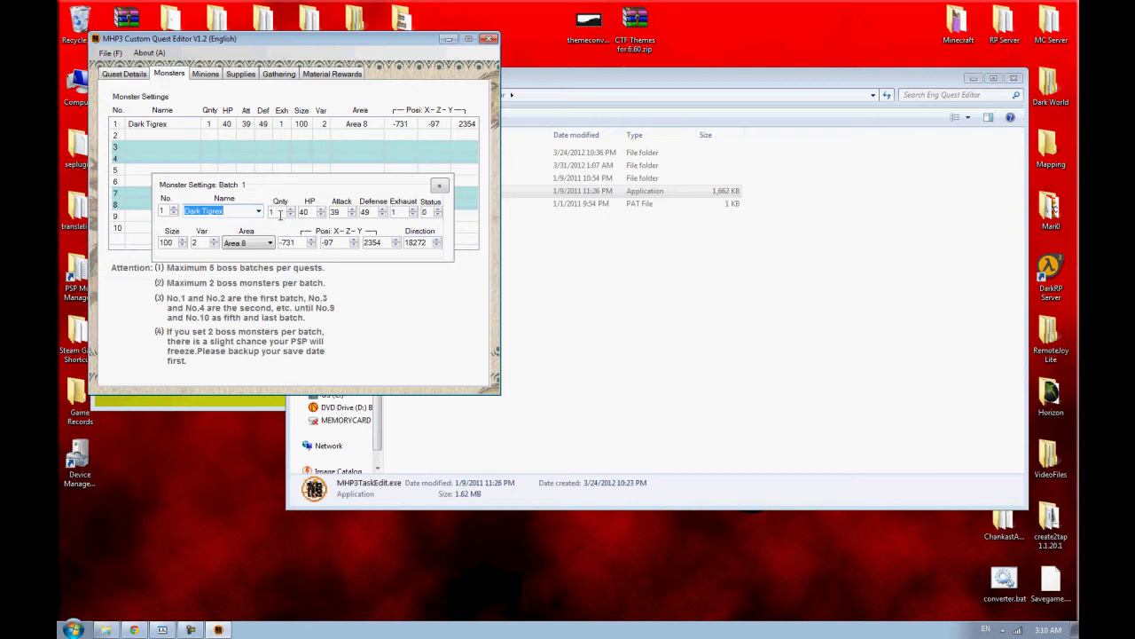
# Set the Dark Tigrex's size to 20 and close its monster settings
pyautogui.moveTo(174, 242); pyautogui.dragTo(131, 242)
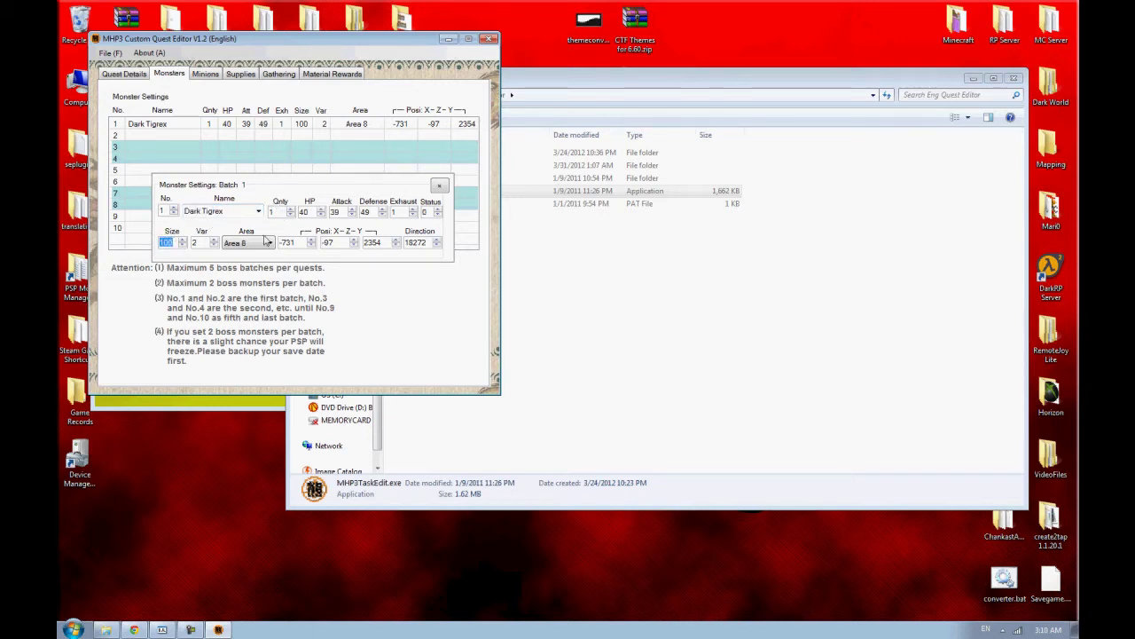
pyautogui.write('25')
pyautogui.moveTo(177, 242); pyautogui.dragTo(59, 257)
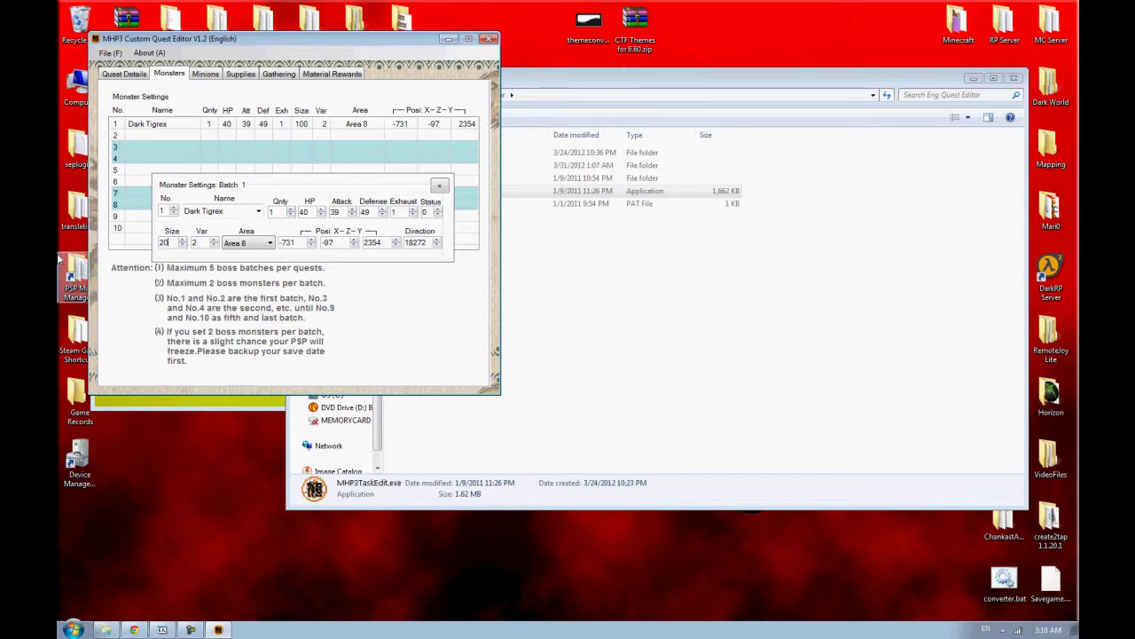
pyautogui.write('20')
pyautogui.click(439, 186)
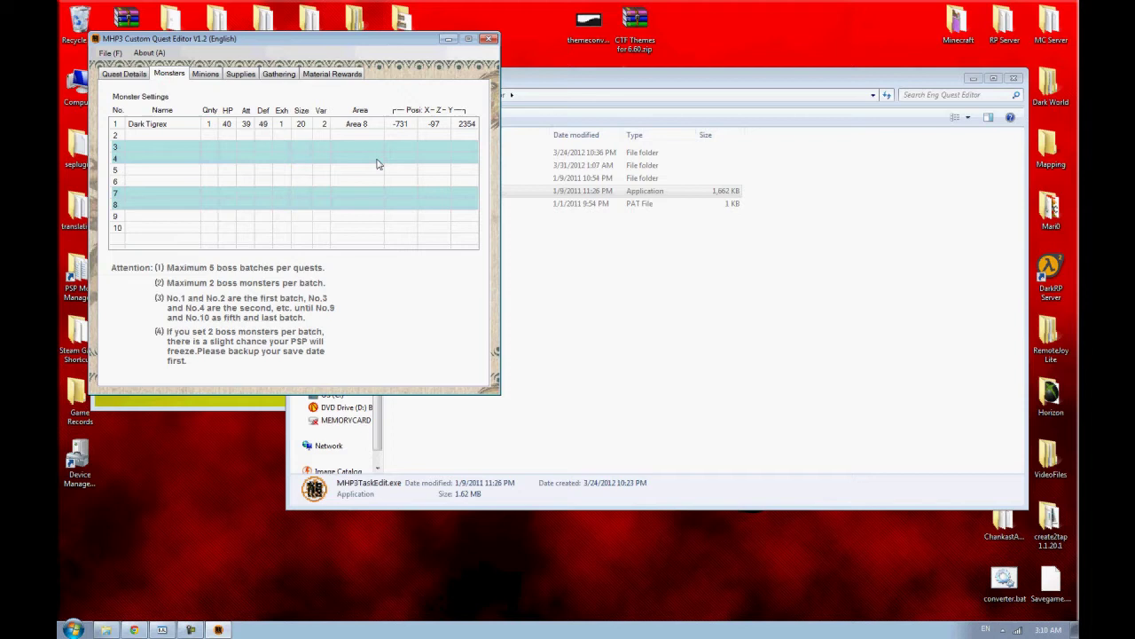
# Review the quest's minion settings, supply items, gathering resources and material rewards
pyautogui.click(207, 76)
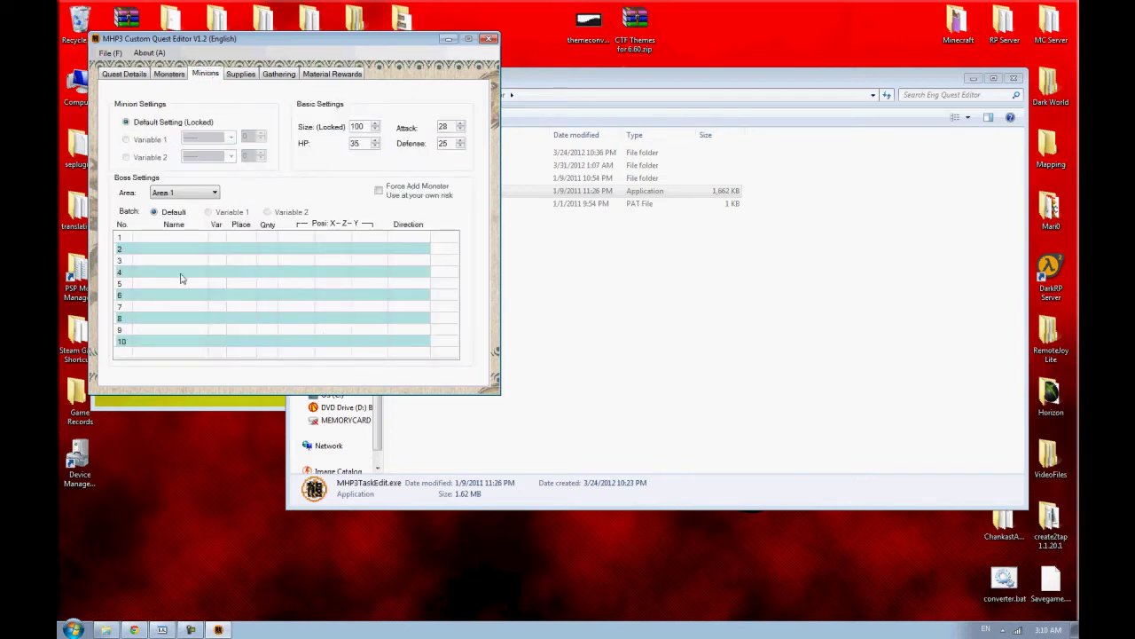
pyautogui.click(240, 74)
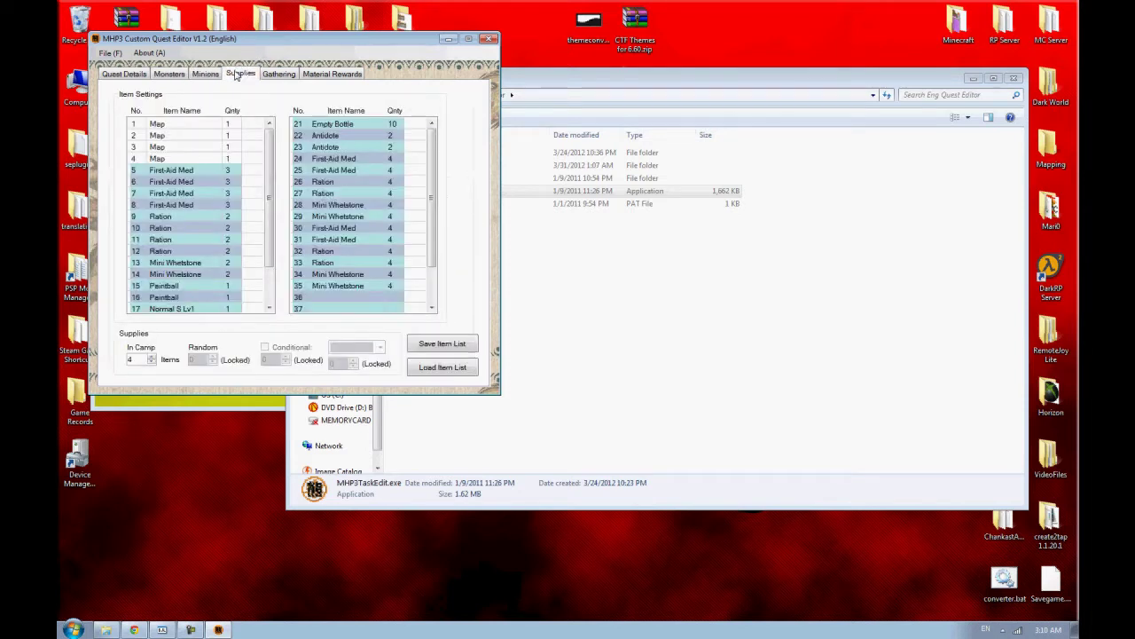
pyautogui.scroll(-1, 270, 165)
pyautogui.click(278, 74)
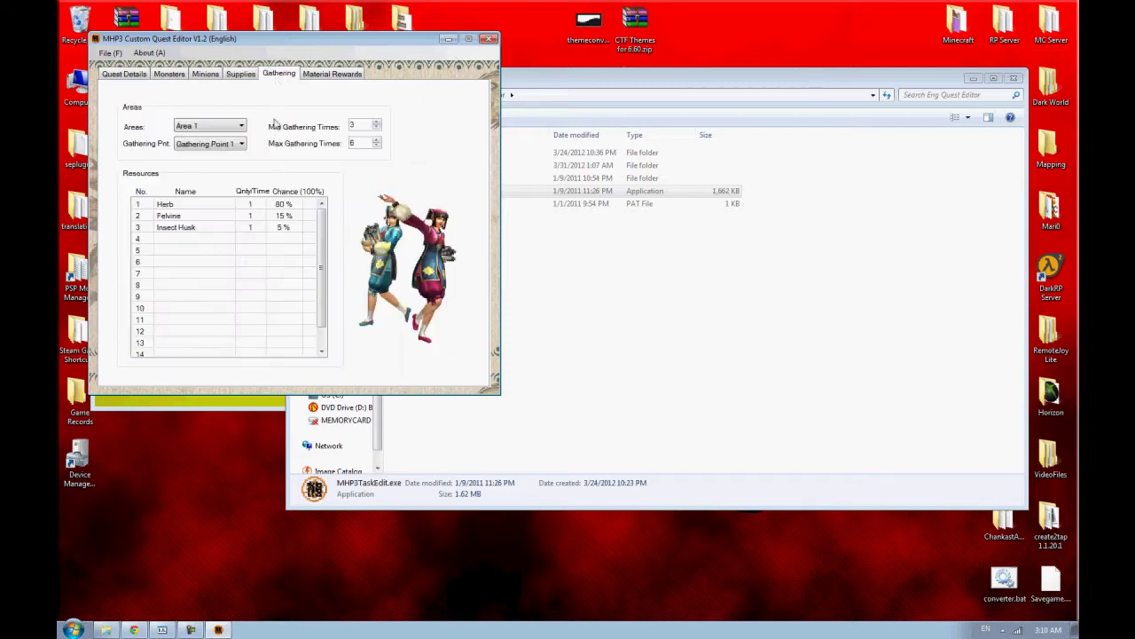
pyautogui.click(327, 76)
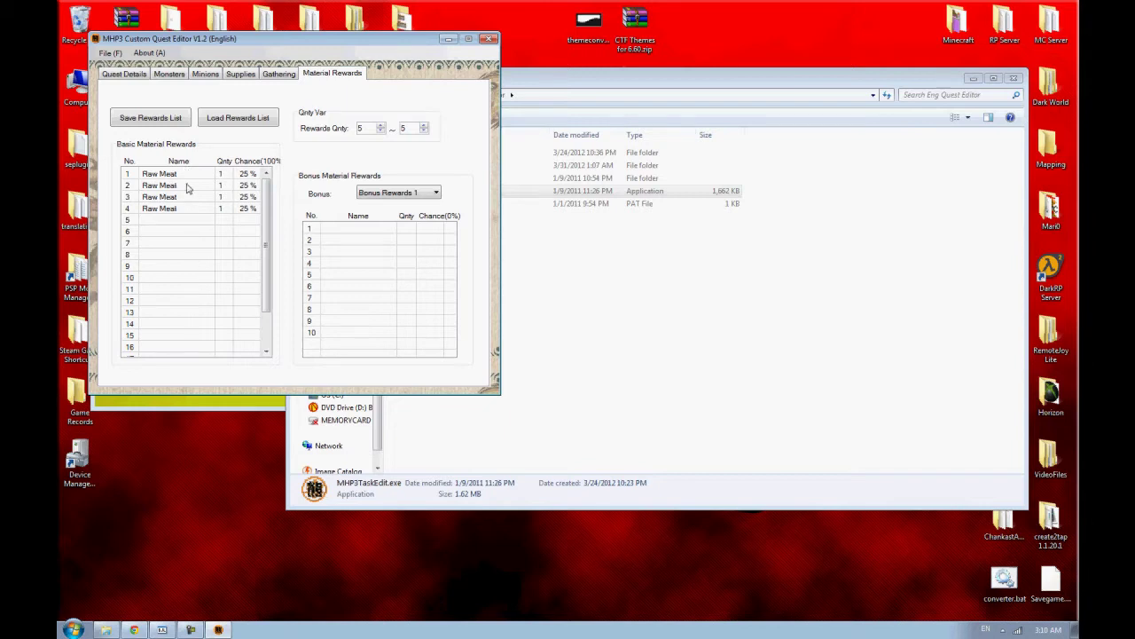
pyautogui.moveTo(266, 204); pyautogui.dragTo(267, 241)
# Save the quest as a patch file named "Our First Quest" in the Eng Quest Editor's patch folder
pyautogui.click(110, 53)
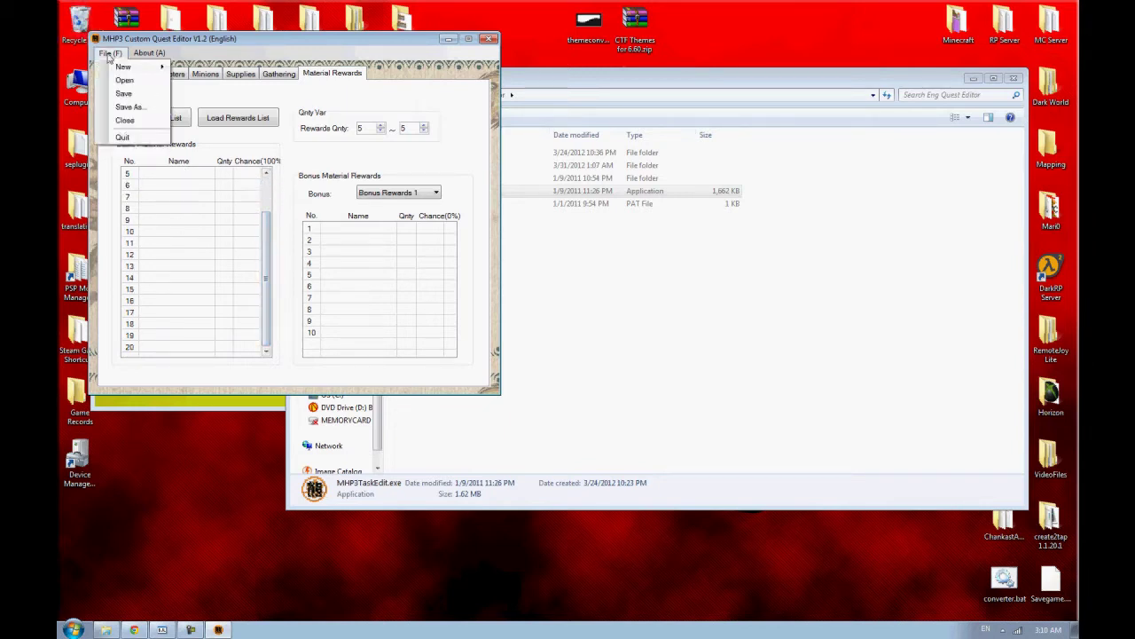
pyautogui.click(151, 109)
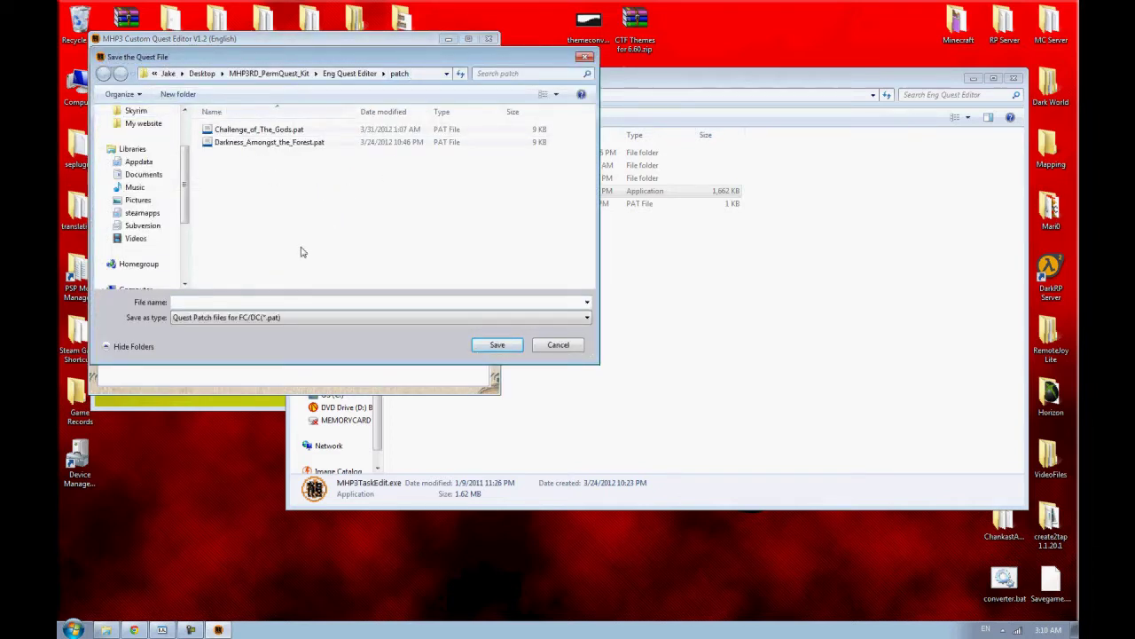
pyautogui.click(221, 300)
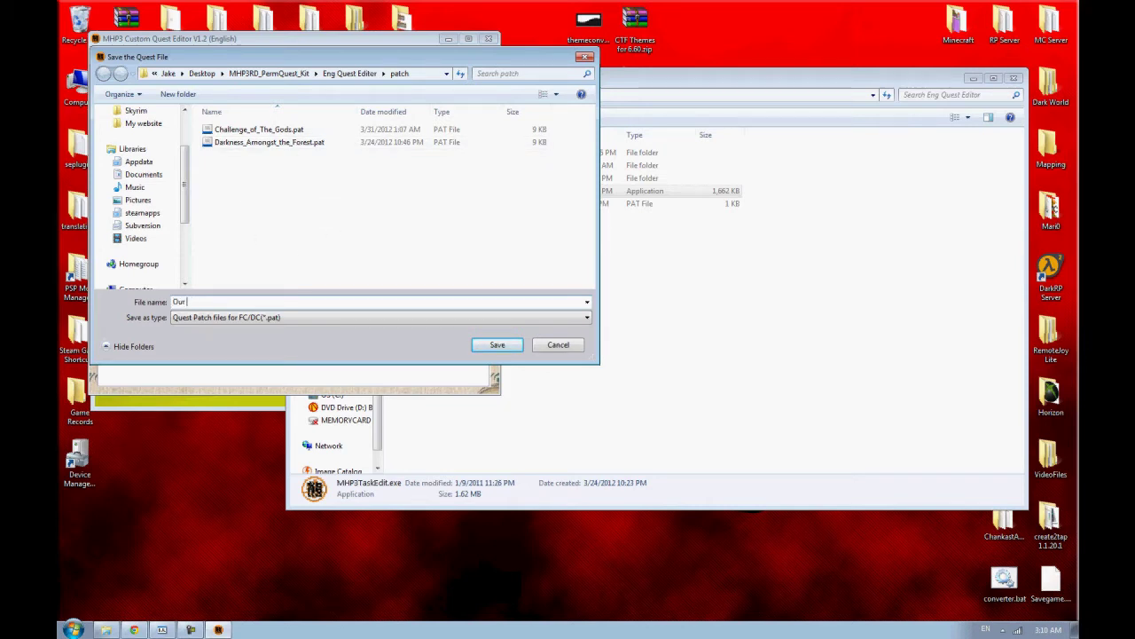
pyautogui.write('irst Quest')
pyautogui.press('Return')
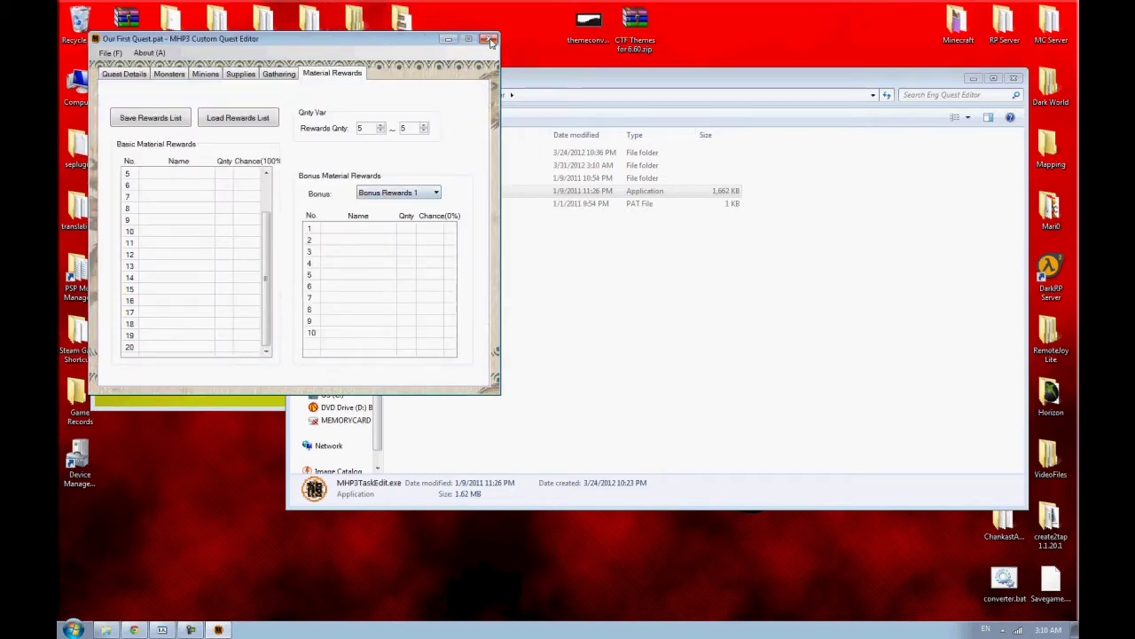
# Close the English quest editor and launch MHP3TaskEdit 3.1.6.exe from the kit's Quest Editor folder
pyautogui.click(489, 39)
pyautogui.click(300, 94)
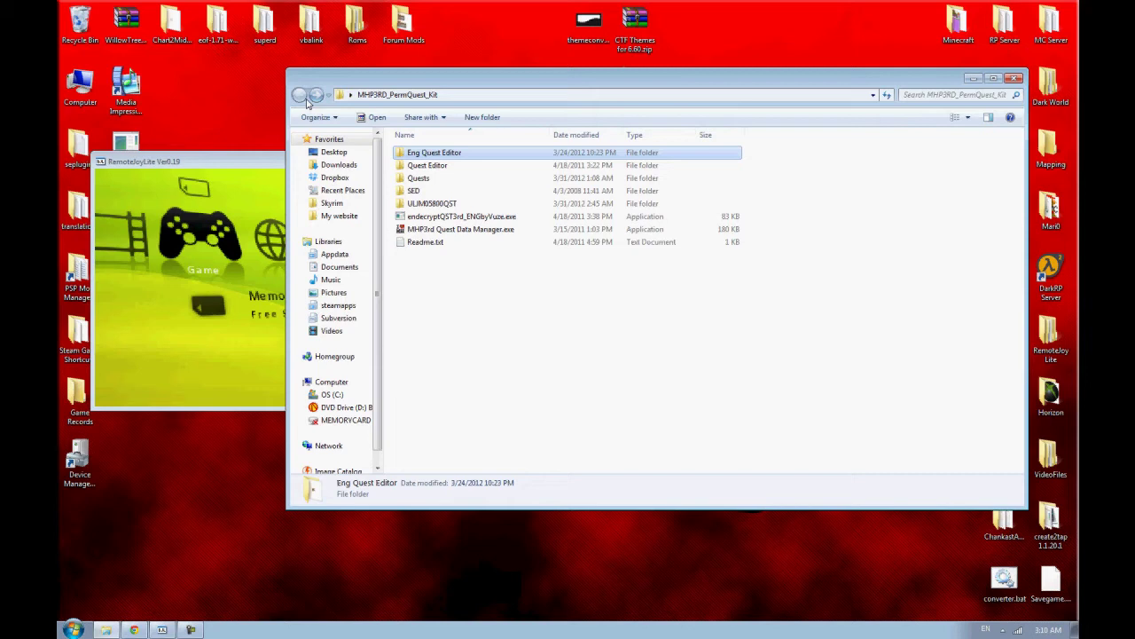
pyautogui.doubleClick(430, 166)
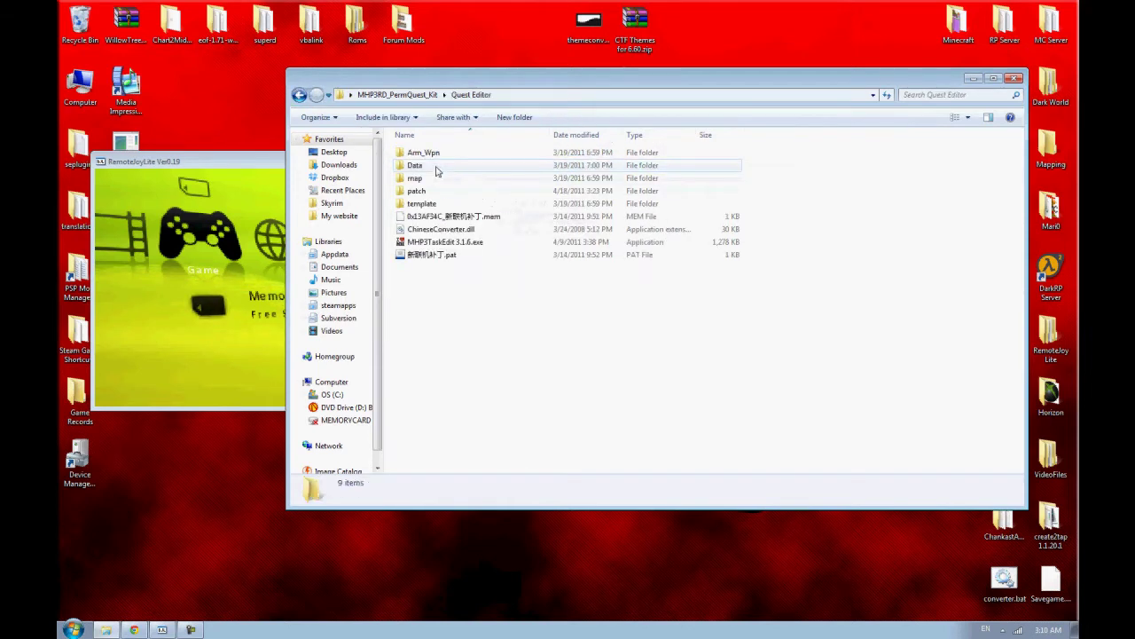
pyautogui.click(440, 242)
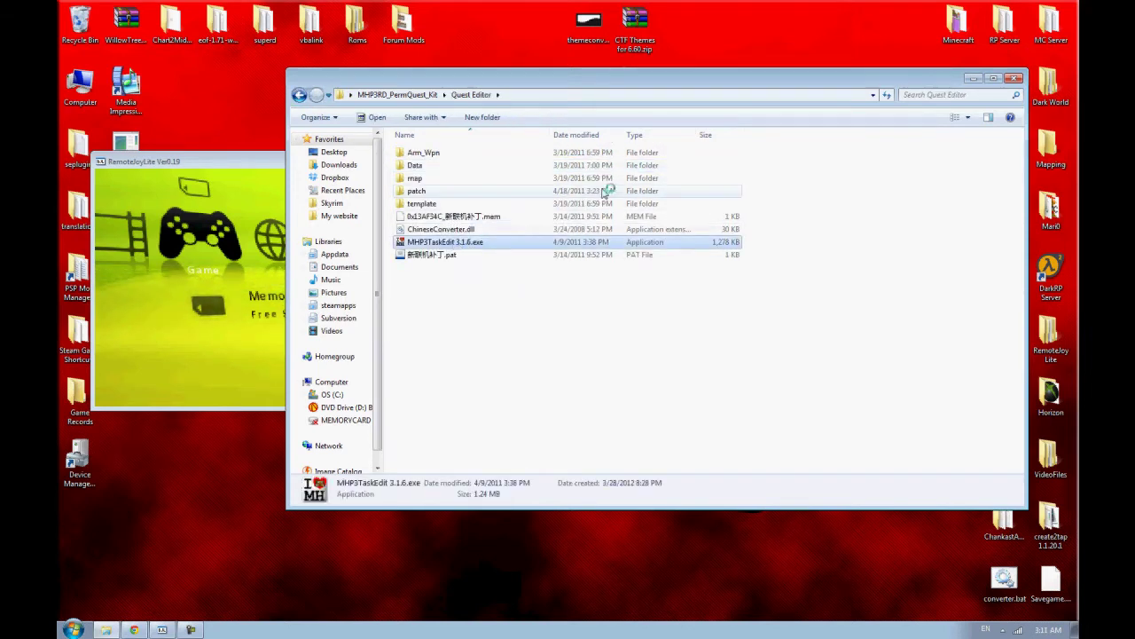
pyautogui.doubleClick(608, 243)
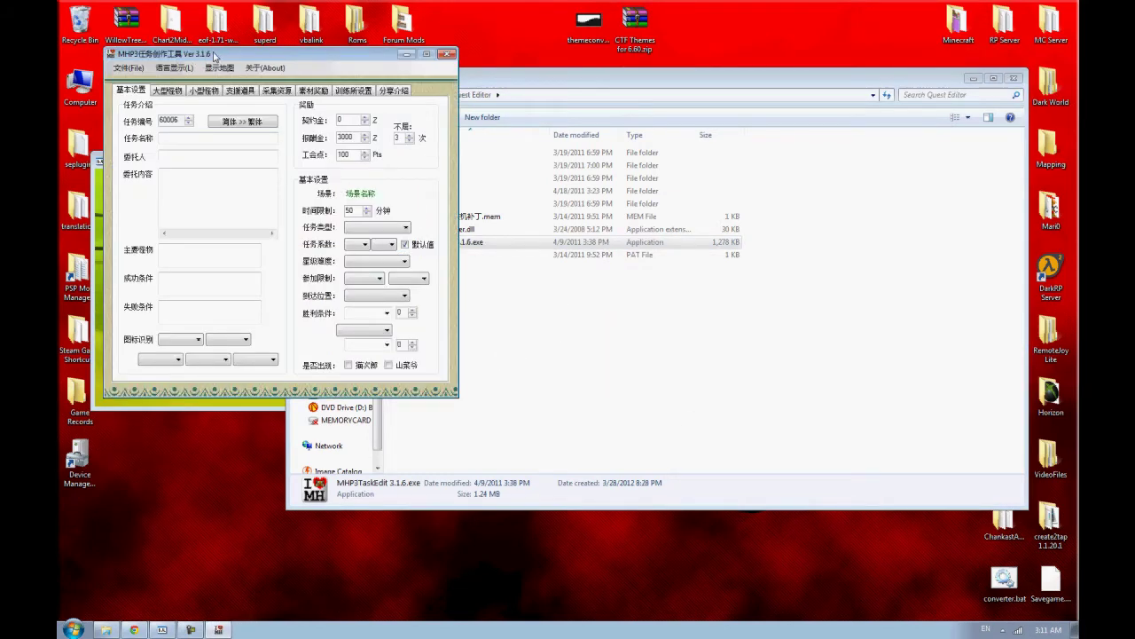
# Open Our First Quest.pat from the Eng Quest Editor's patch folder in the Chinese quest editor
pyautogui.moveTo(213, 55); pyautogui.dragTo(312, 73)
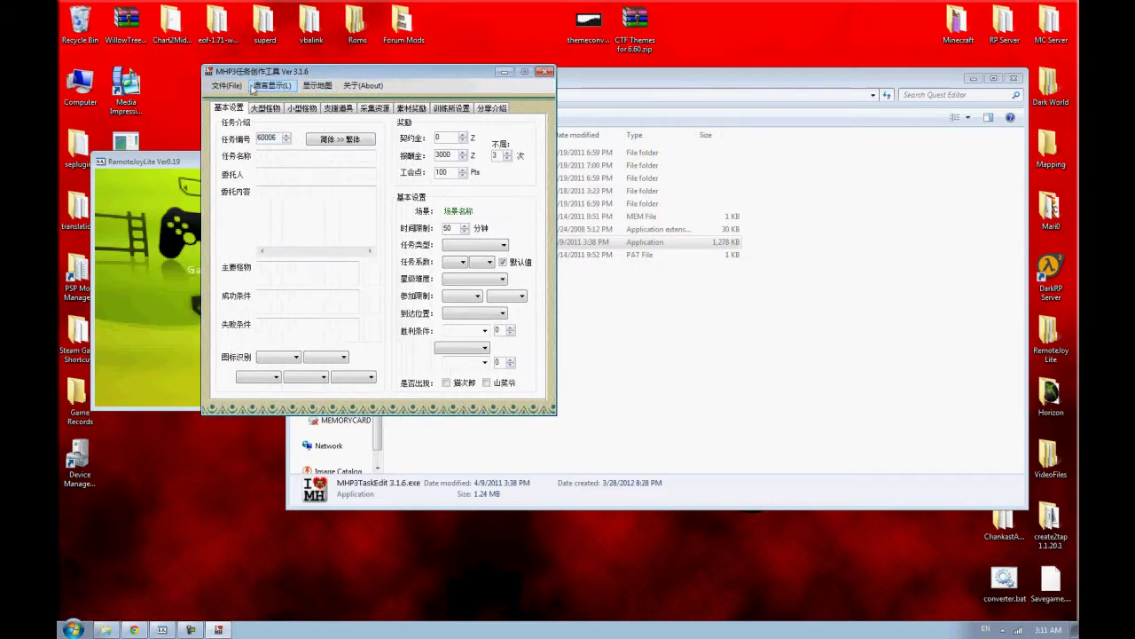
pyautogui.click(227, 85)
pyautogui.click(250, 112)
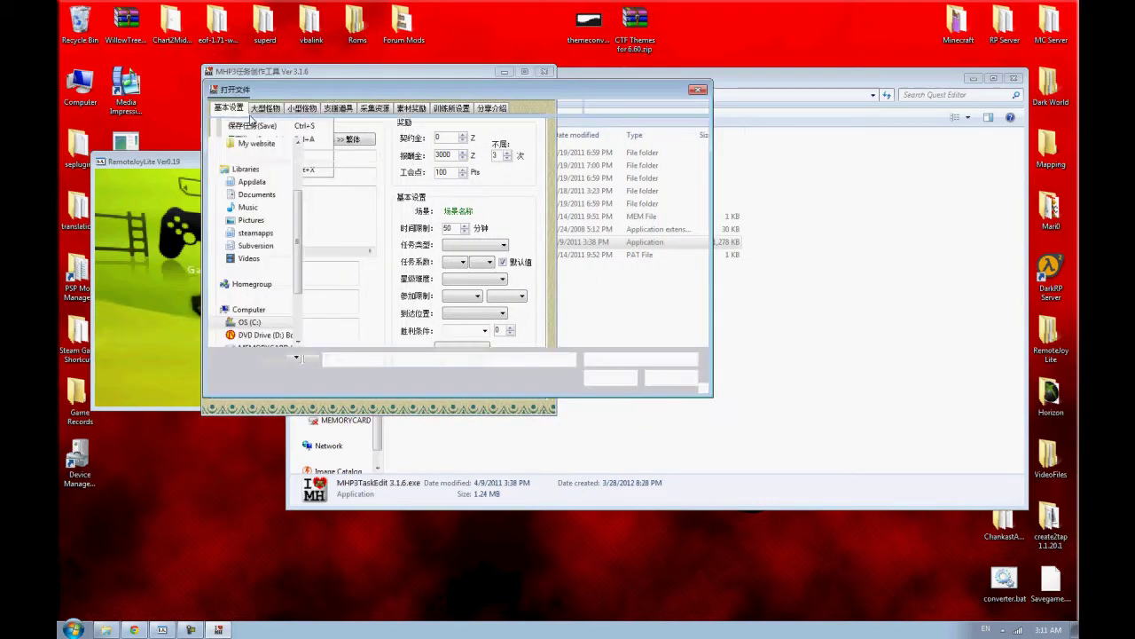
pyautogui.click(383, 107)
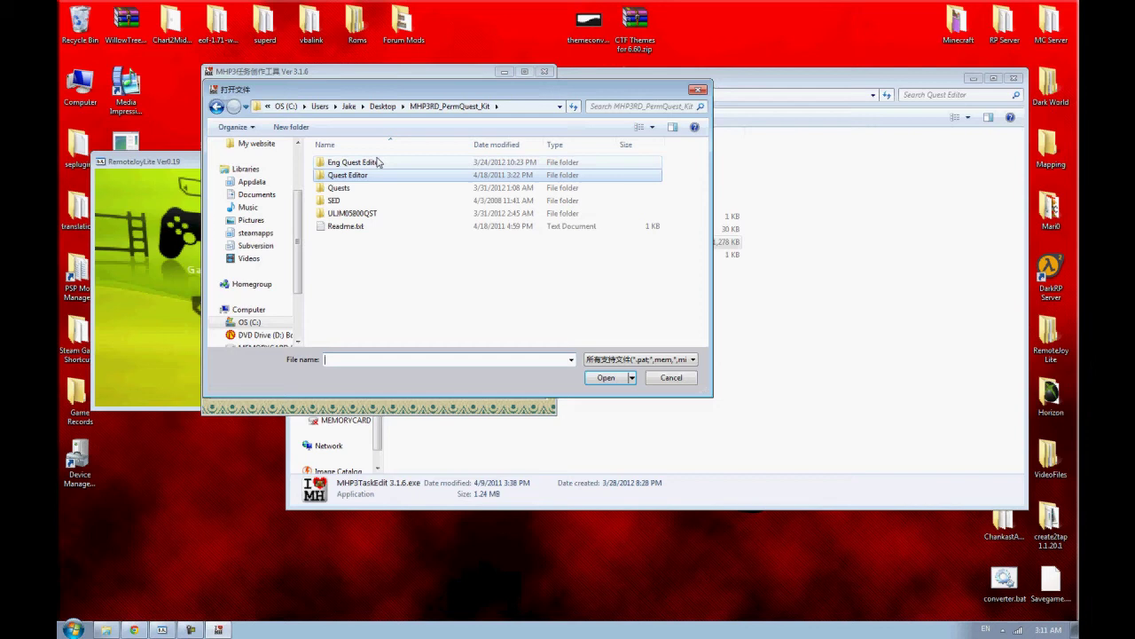
pyautogui.doubleClick(377, 162)
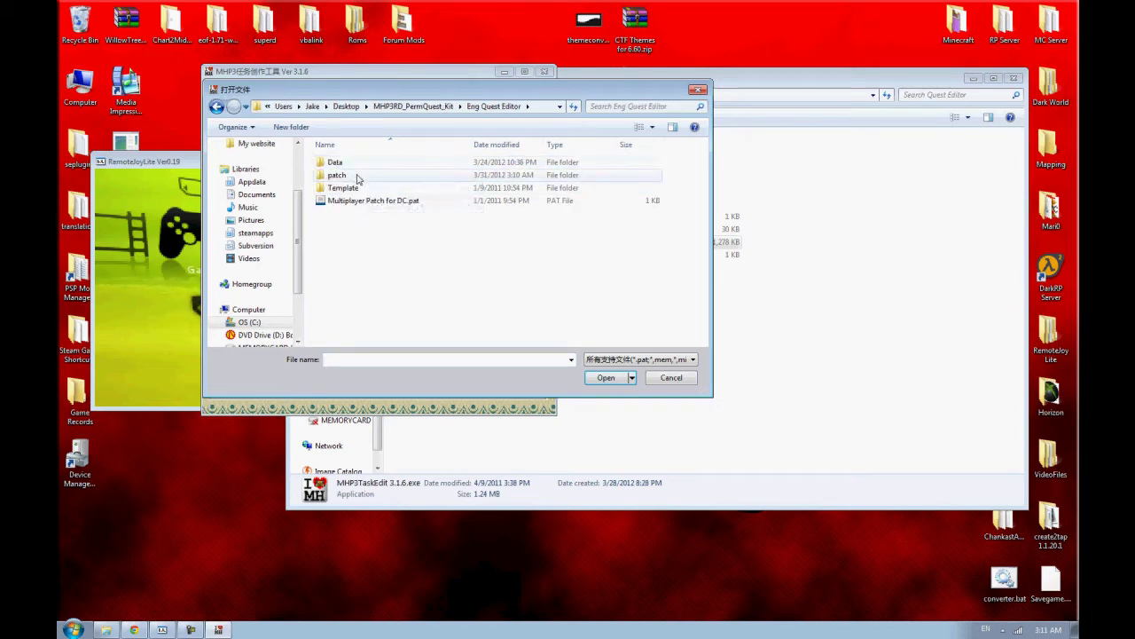
pyautogui.doubleClick(354, 176)
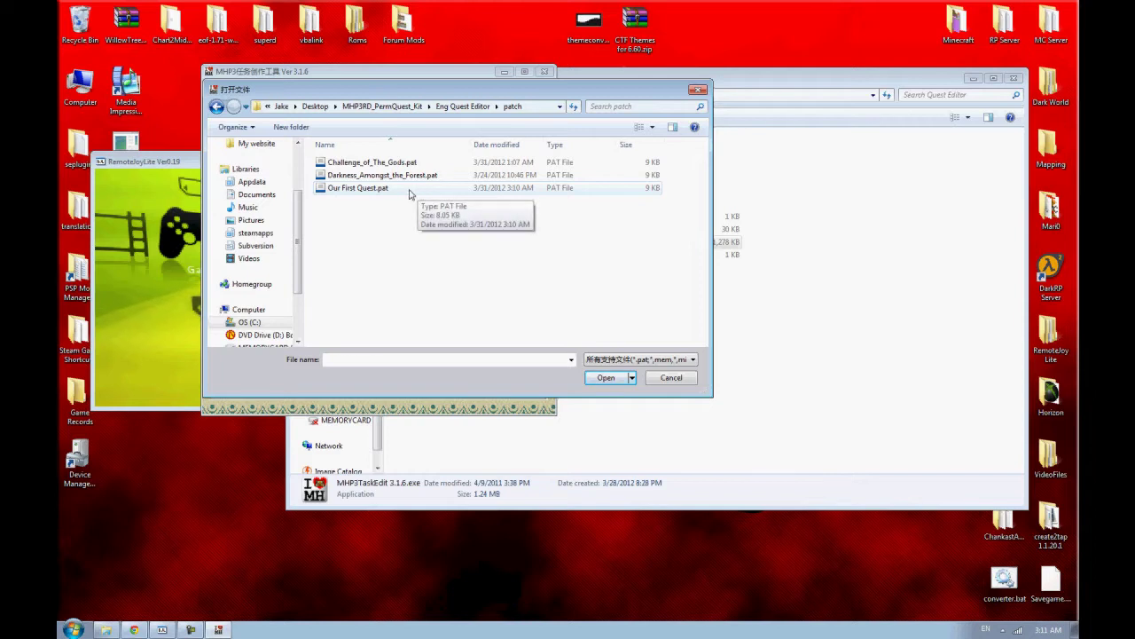
pyautogui.doubleClick(376, 188)
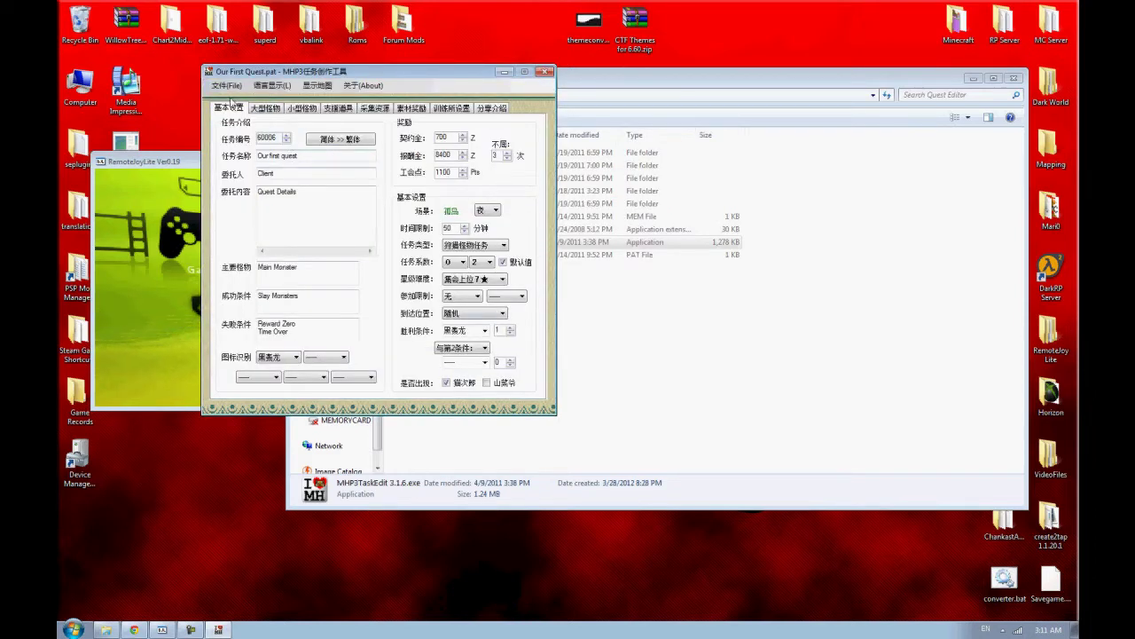
# Save the quest as a .mis file named "our first quest" in the MHP3RD_PermQuest_Kit Quests folder
pyautogui.click(226, 86)
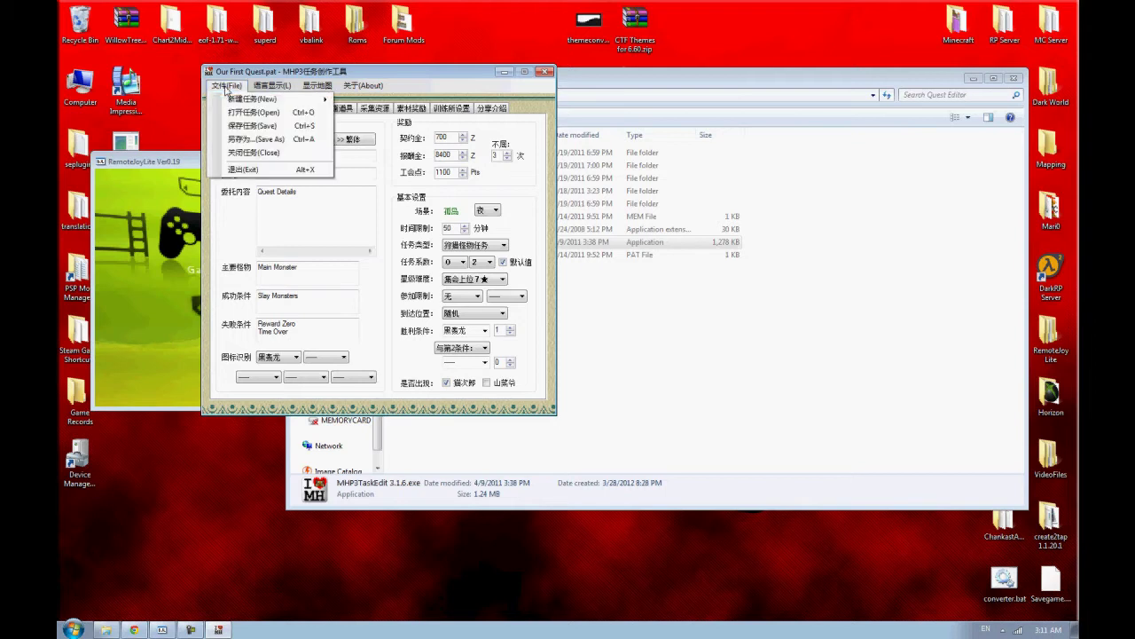
pyautogui.click(256, 139)
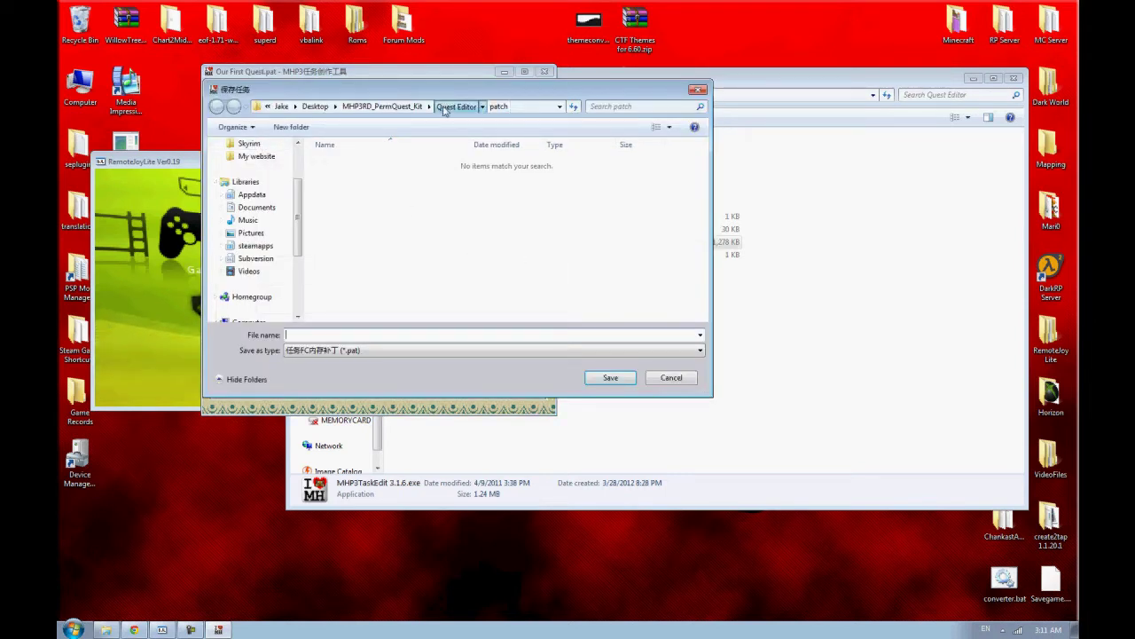
pyautogui.click(382, 106)
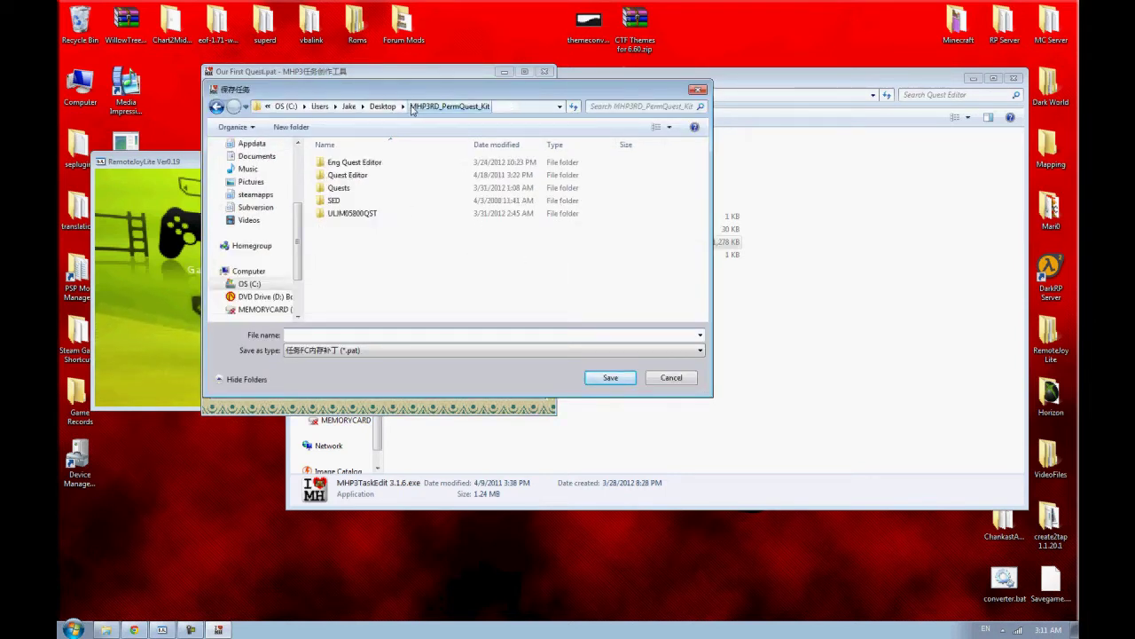
pyautogui.doubleClick(359, 189)
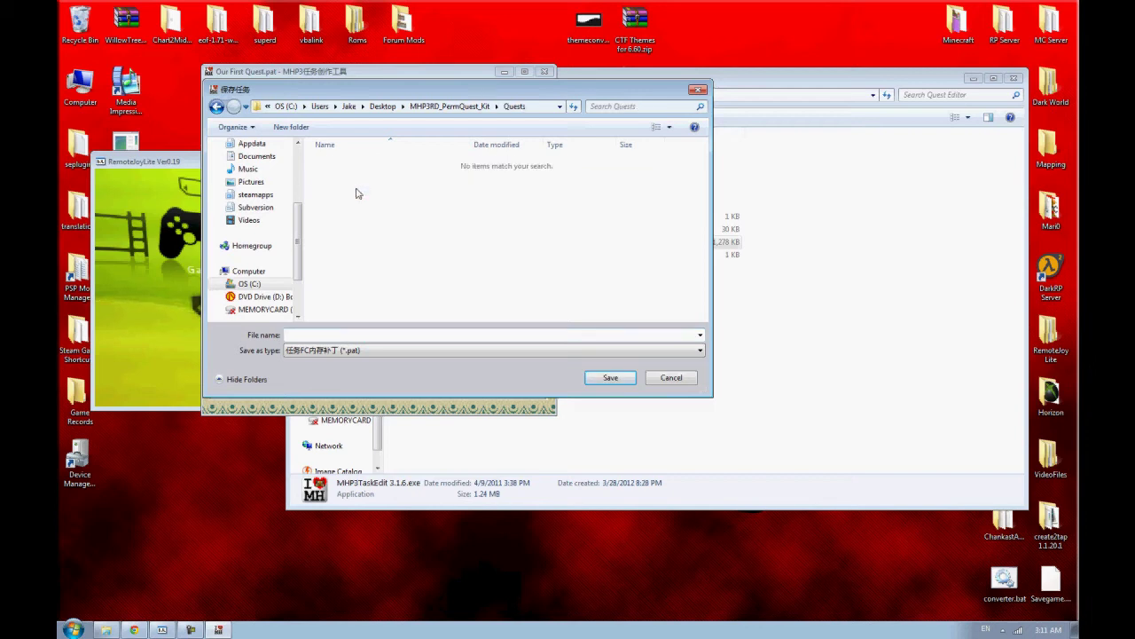
pyautogui.click(332, 334)
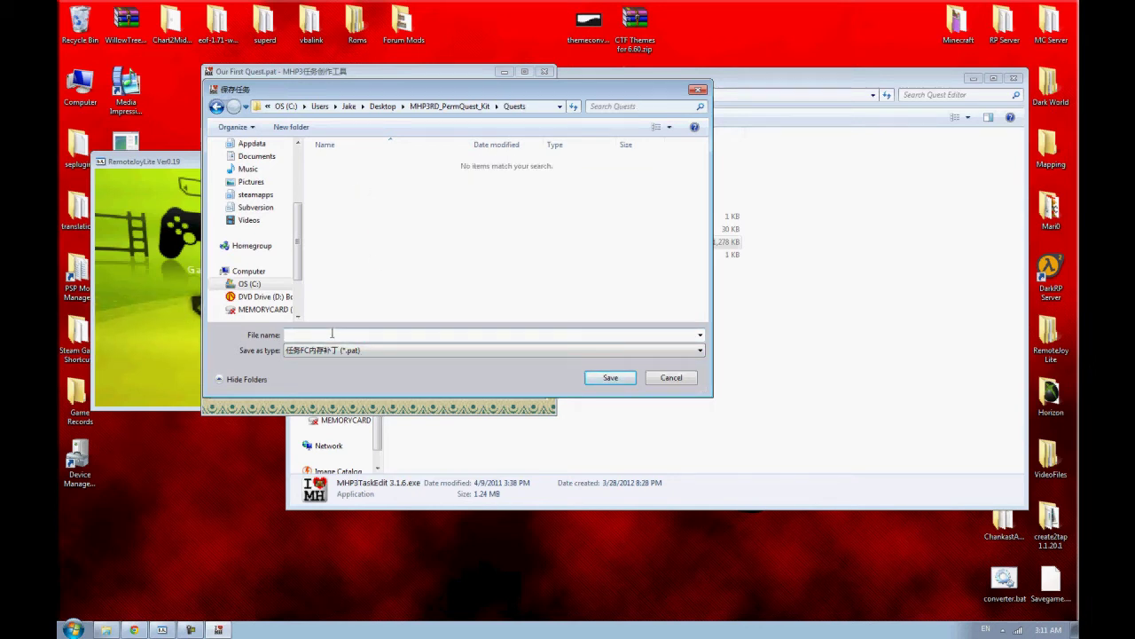
pyautogui.write('ouq')
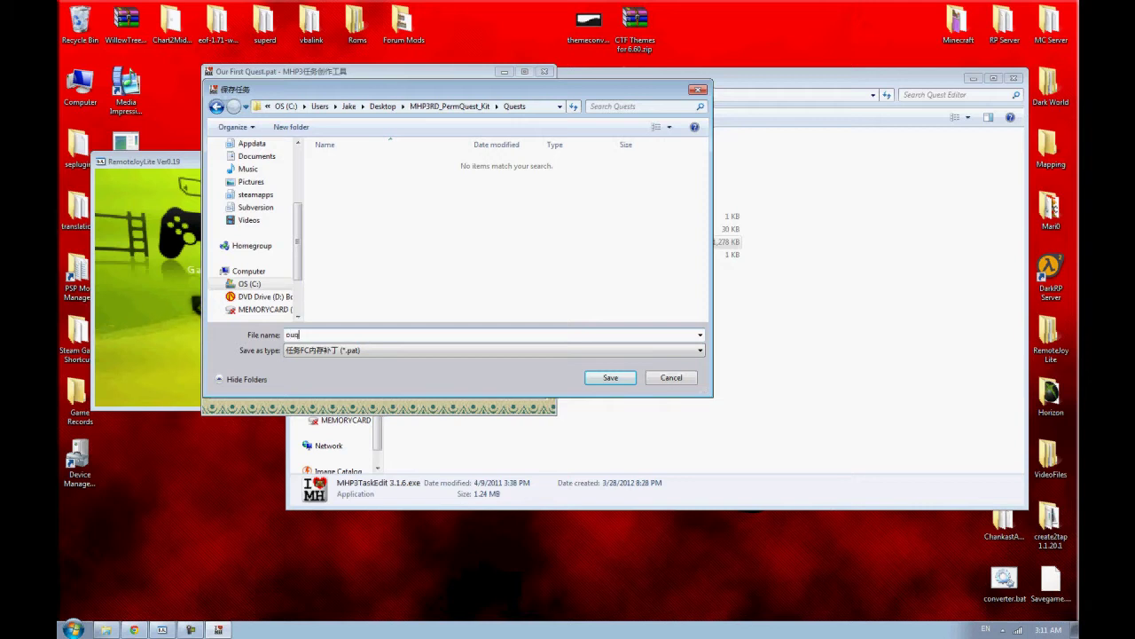
pyautogui.write(' first quest')
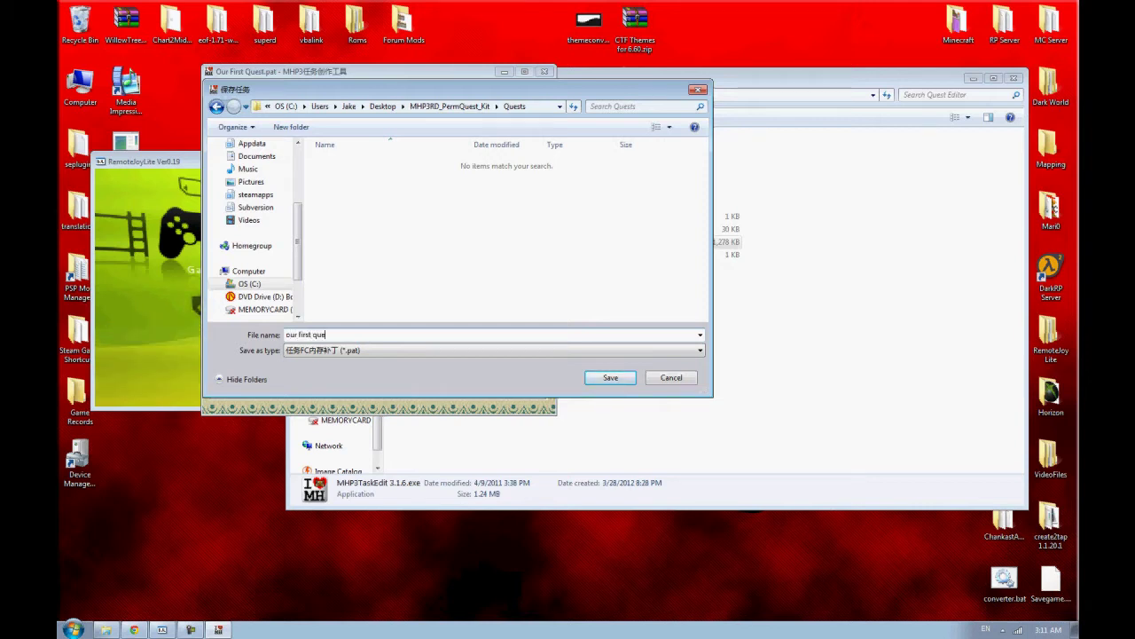
pyautogui.click(330, 351)
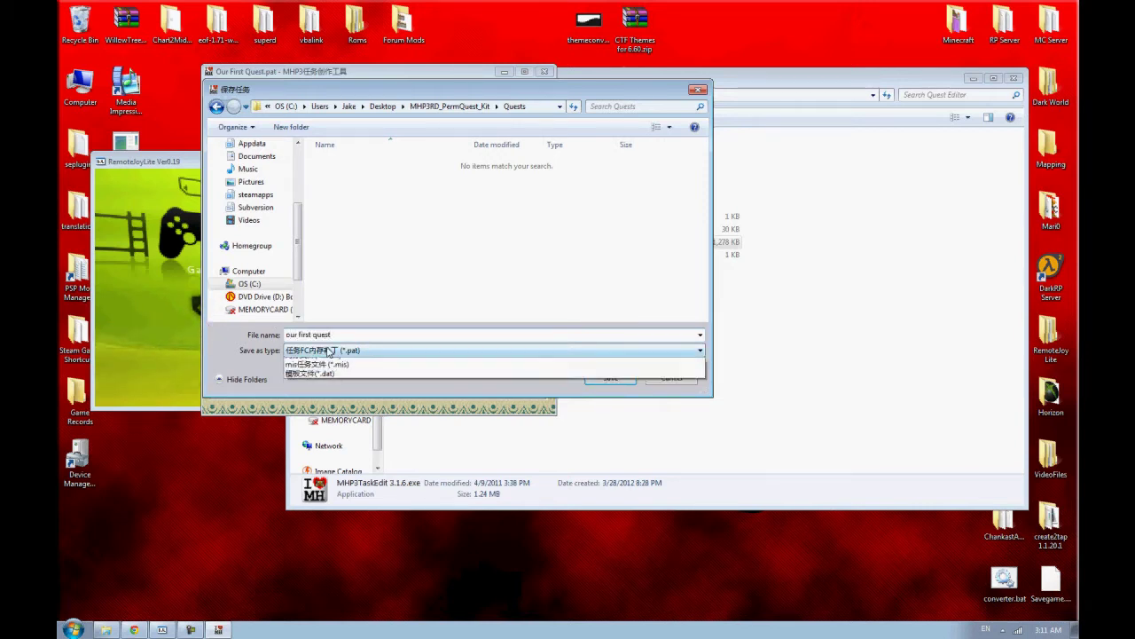
pyautogui.click(318, 381)
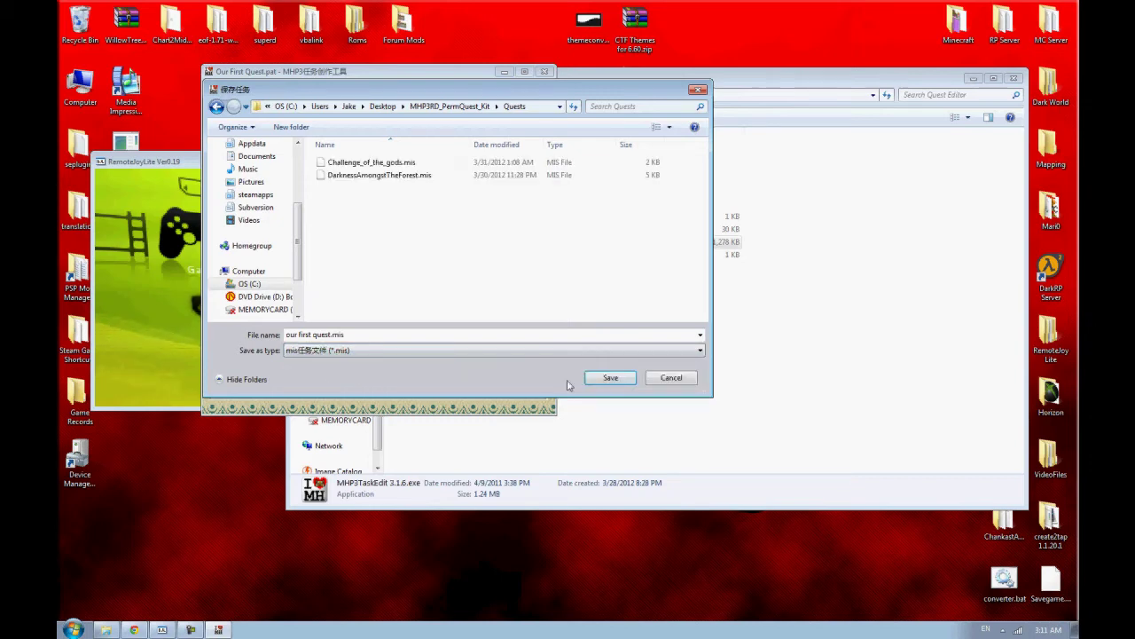
pyautogui.click(631, 378)
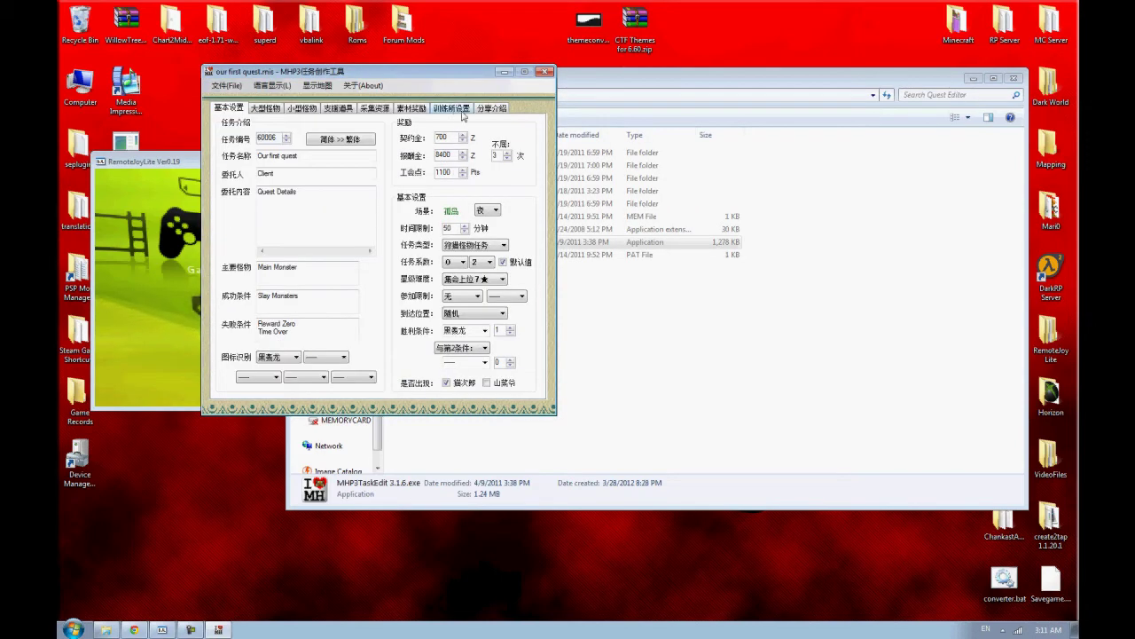
# Close the Chinese quest editor and go back to the MHP3RD_PermQuest_Kit folder in the file explorer
pyautogui.moveTo(422, 80); pyautogui.dragTo(673, 121)
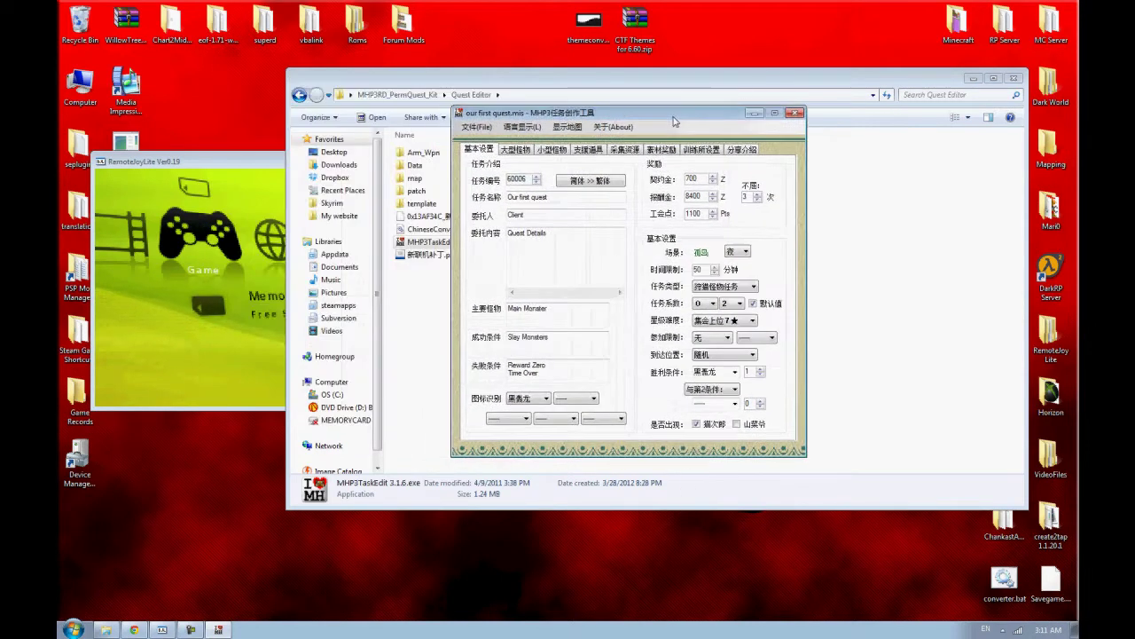
pyautogui.click(797, 113)
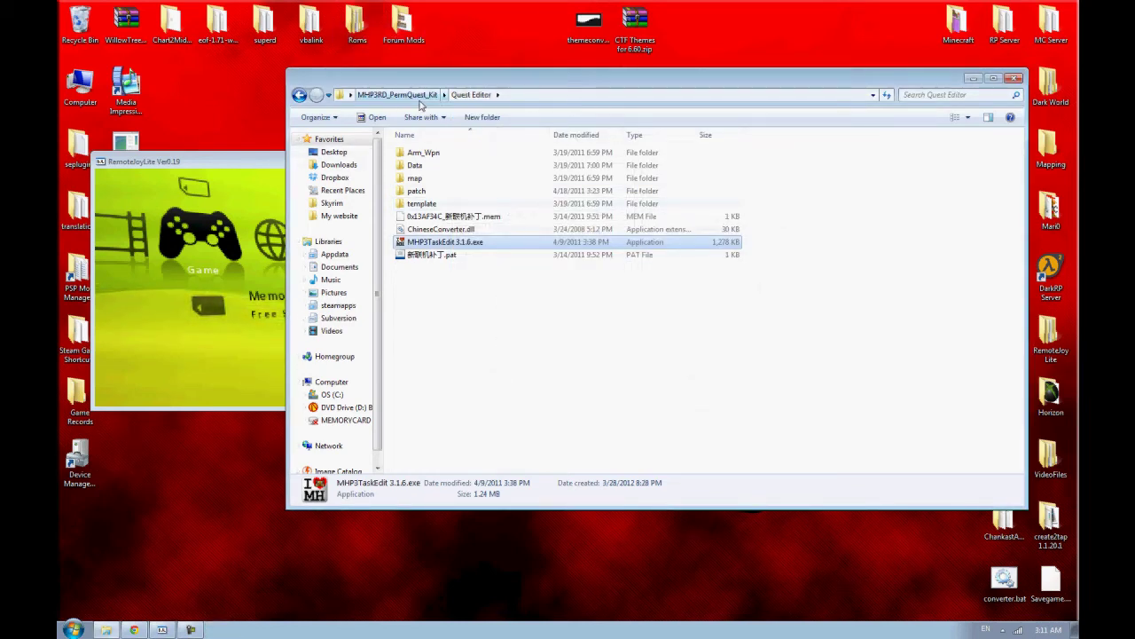
pyautogui.click(420, 95)
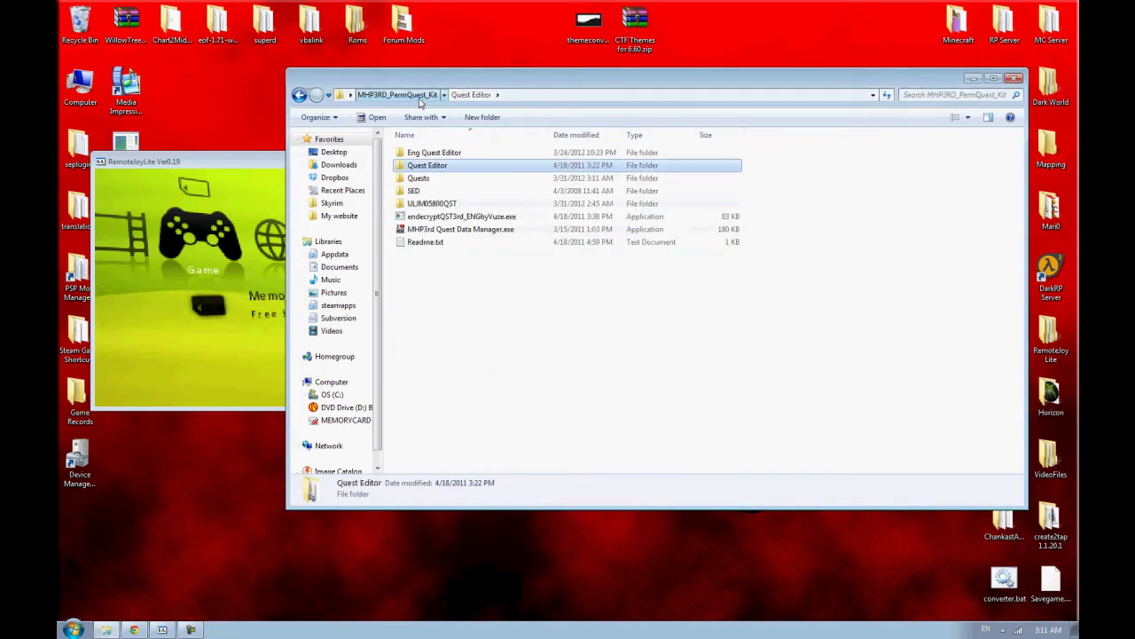
# Look into the kit's Quests and SED folders and return to the main kit folder
pyautogui.click(438, 178)
pyautogui.doubleClick(438, 178)
pyautogui.click(299, 95)
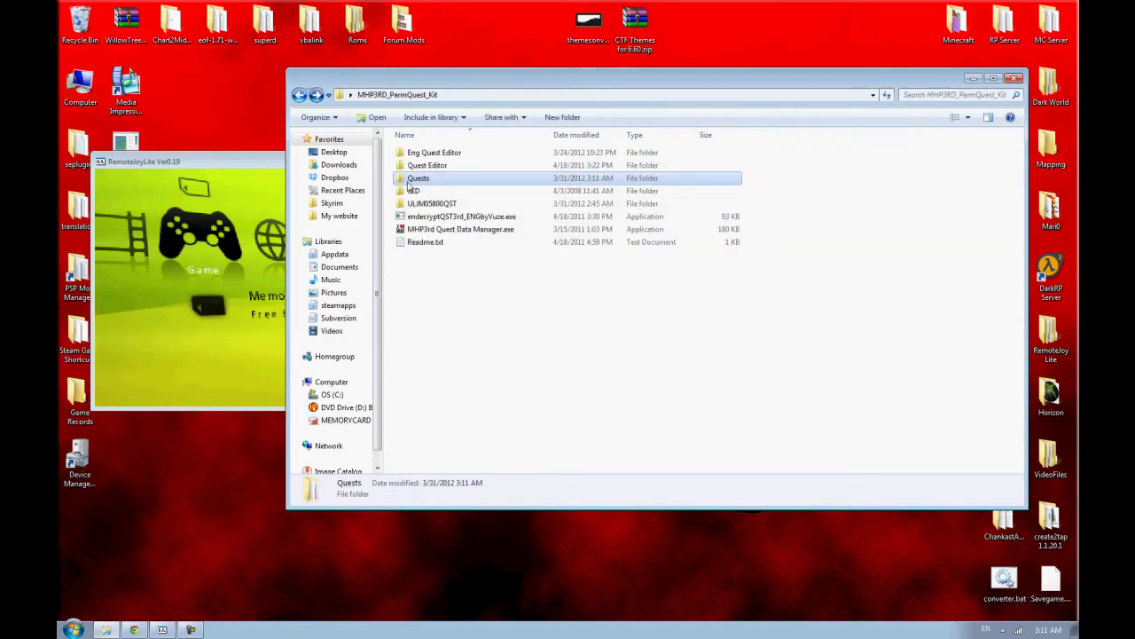
pyautogui.doubleClick(414, 191)
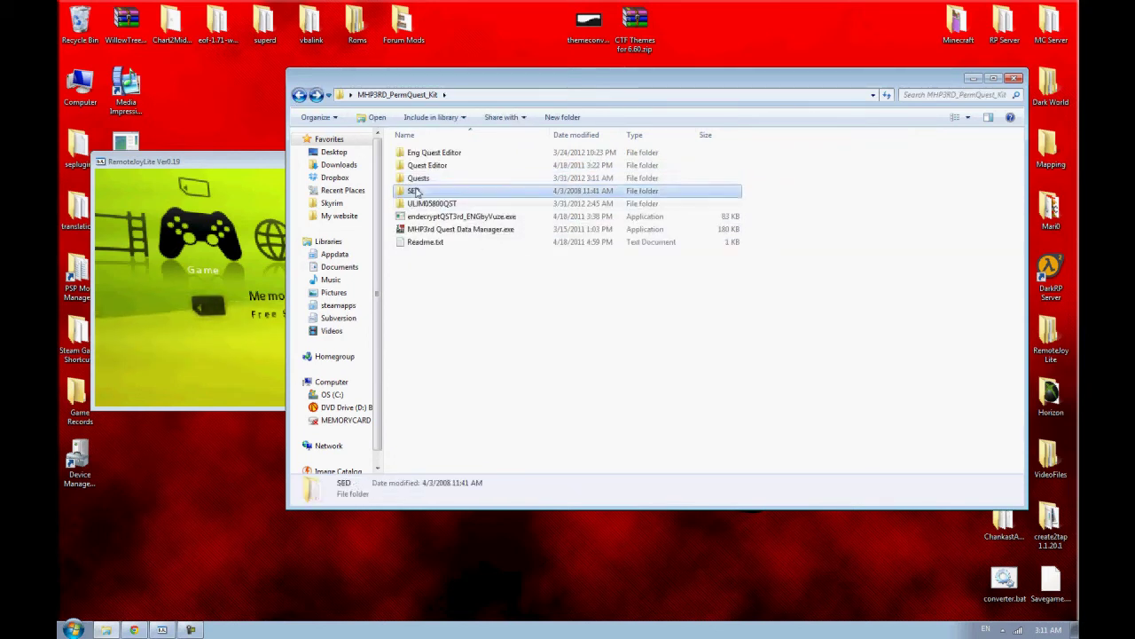
pyautogui.click(299, 95)
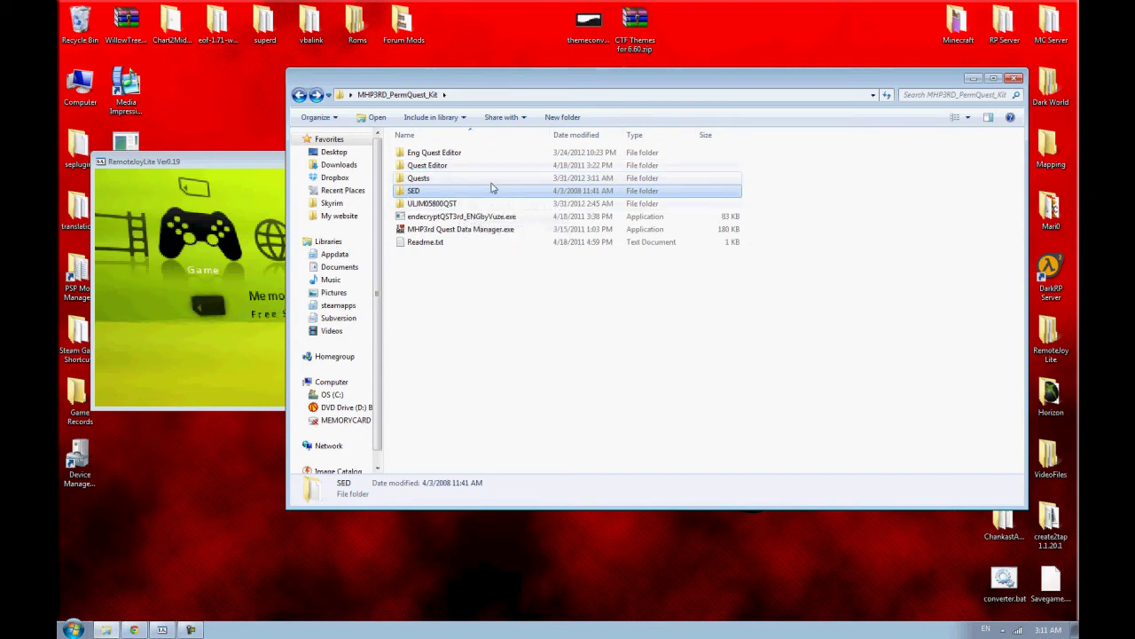
# Switch to RemoteJoyLite, select the ULJM05800QST Monster Hunter Portable 3rd entry in the PSP save list and view its details
pyautogui.click(228, 233)
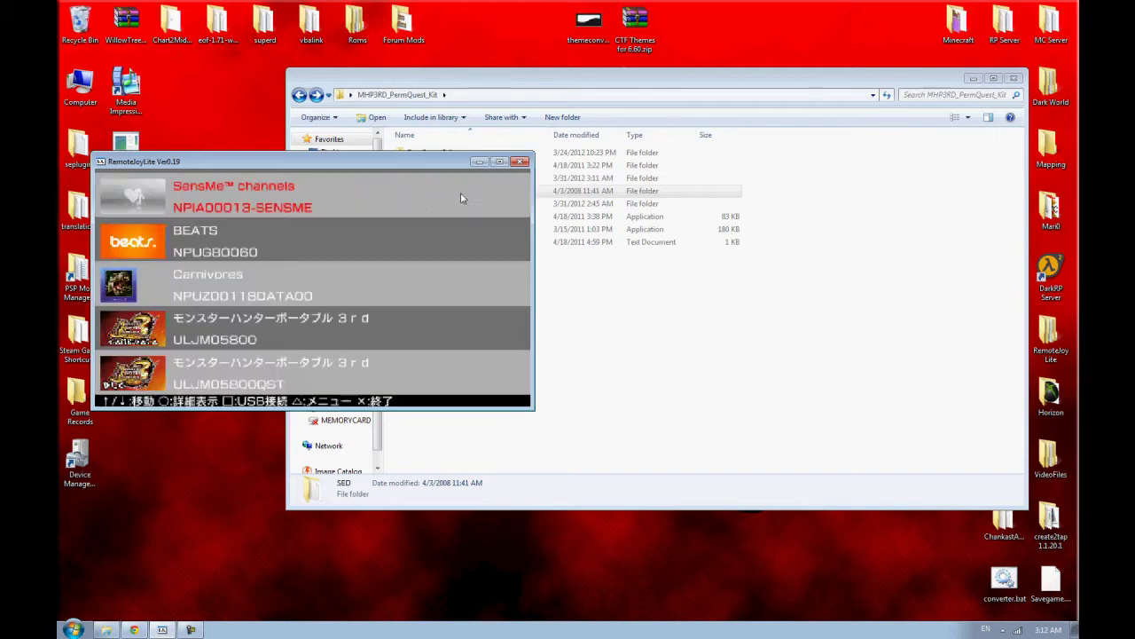
pyautogui.press('Down')
pyautogui.press('Down')
pyautogui.press('Down')
pyautogui.press('Down')
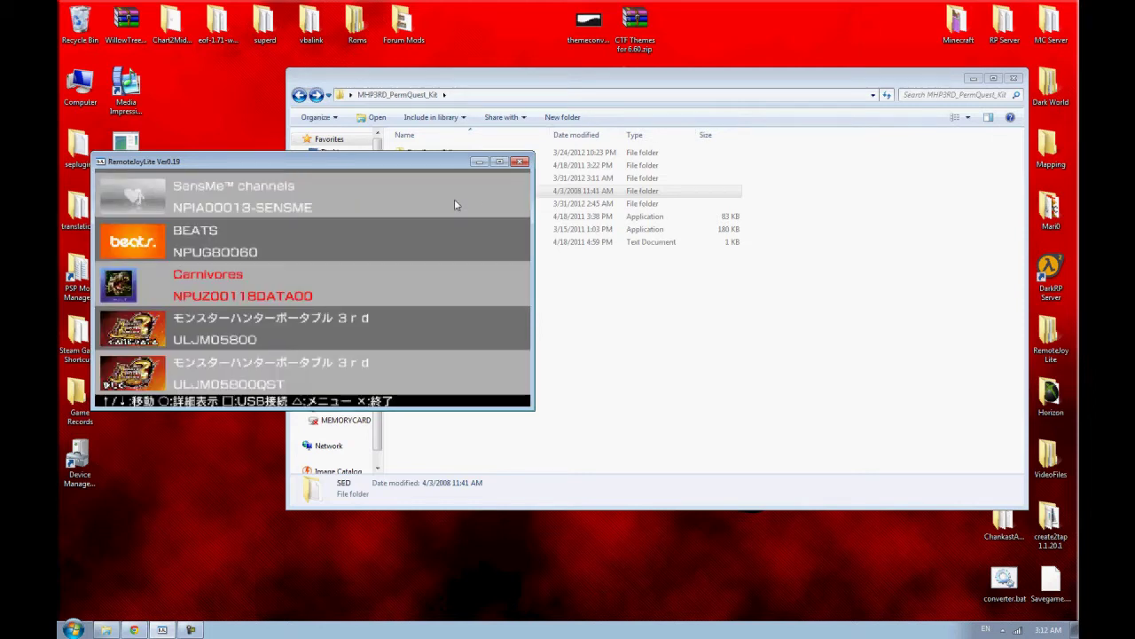
pyautogui.press('Down')
pyautogui.press('Up')
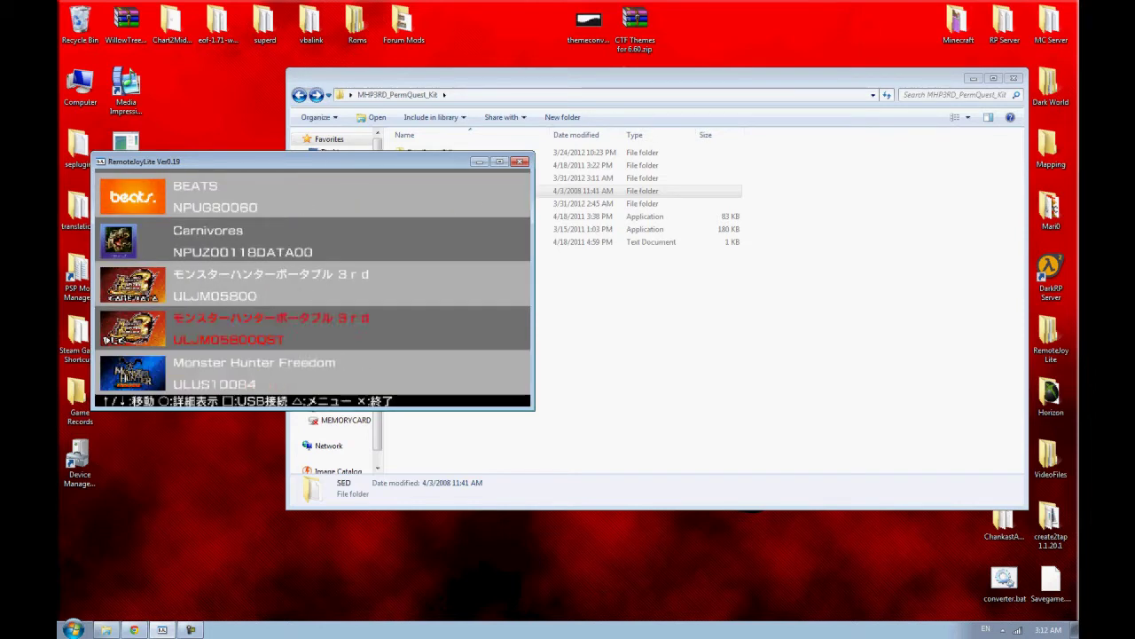
pyautogui.press('Up')
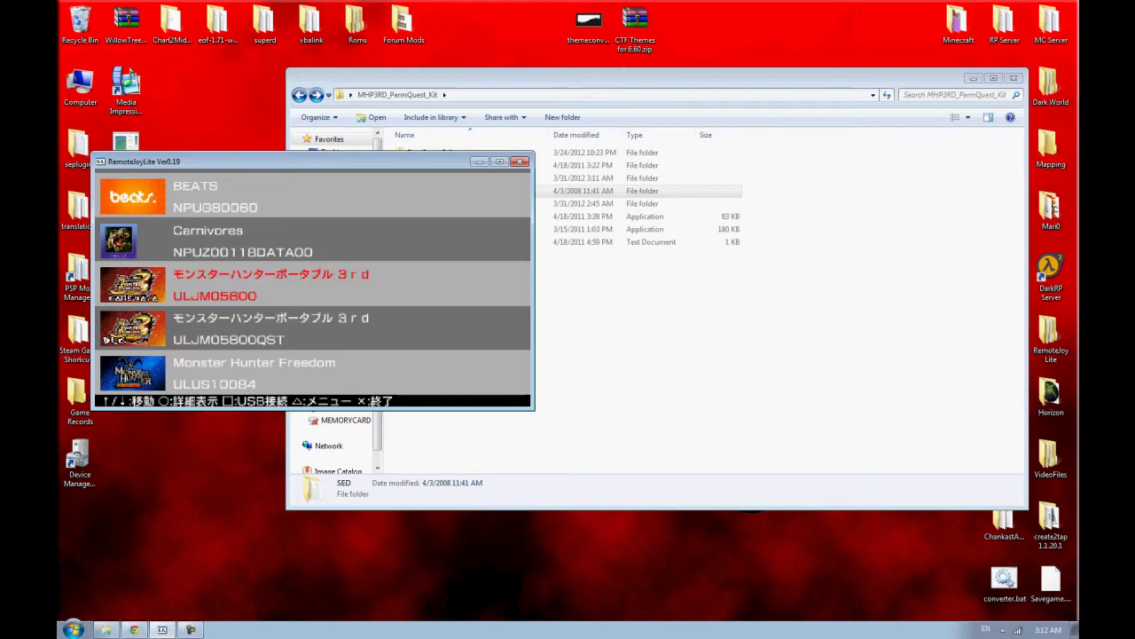
pyautogui.press('Down')
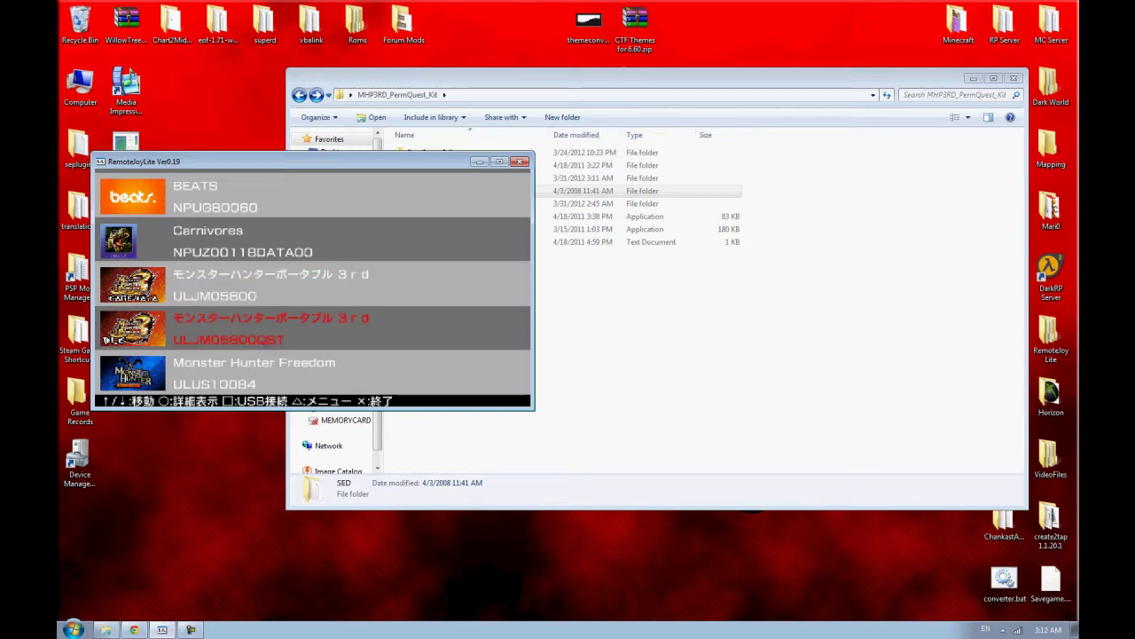
pyautogui.press('Return')
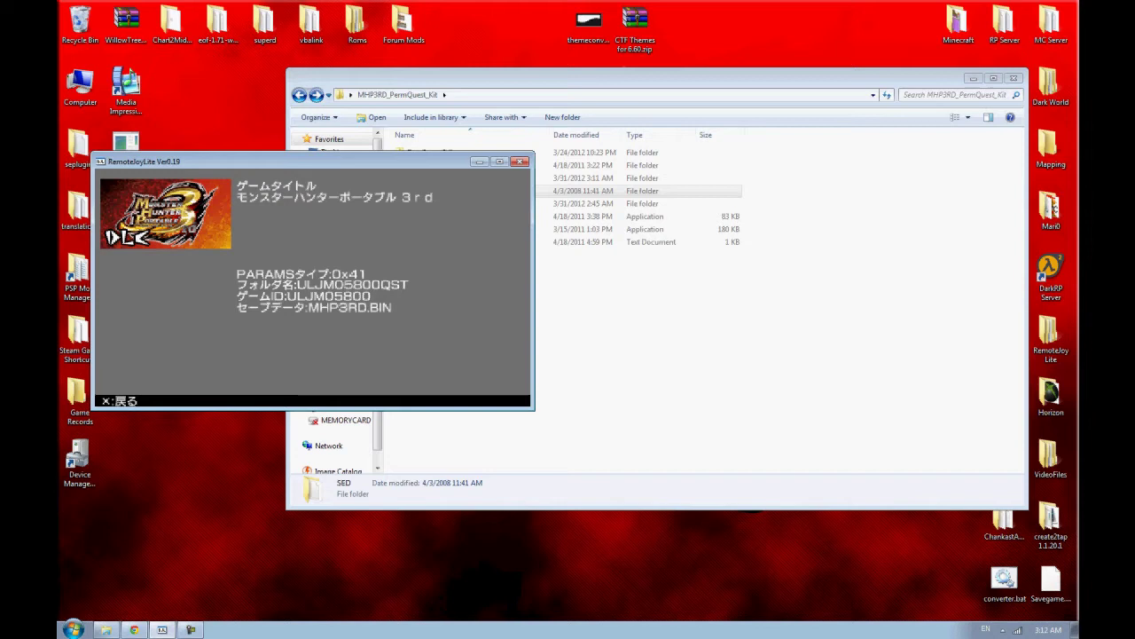
pyautogui.press('Escape')
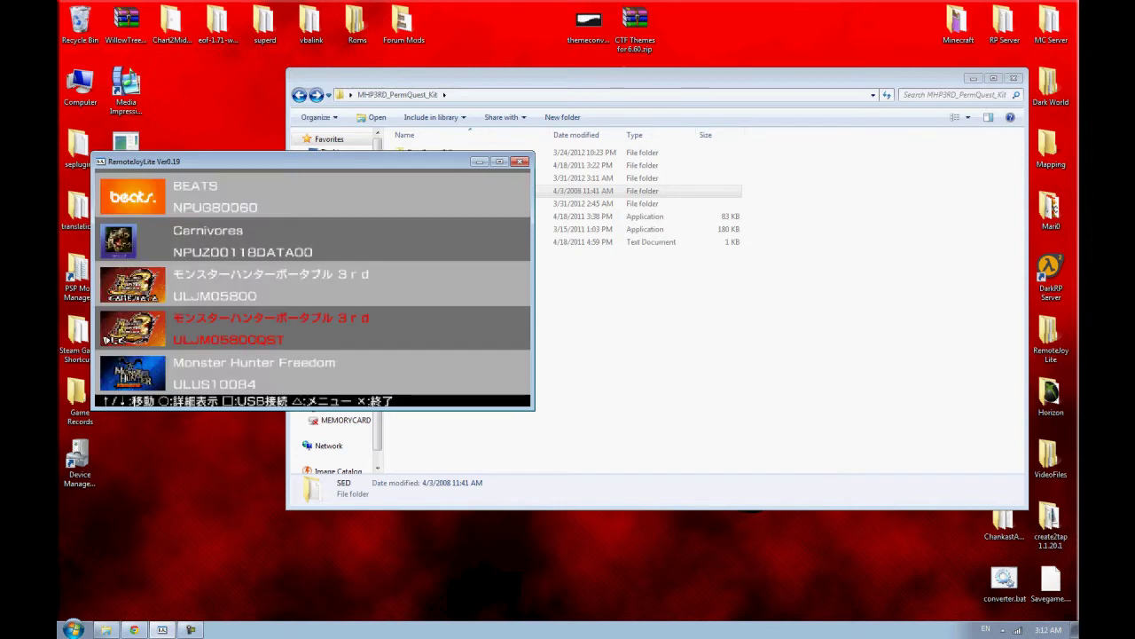
# Decrypt (複合化) the ULJM05800QST save data and confirm with Yes
pyautogui.press('s')
pyautogui.press('Down')
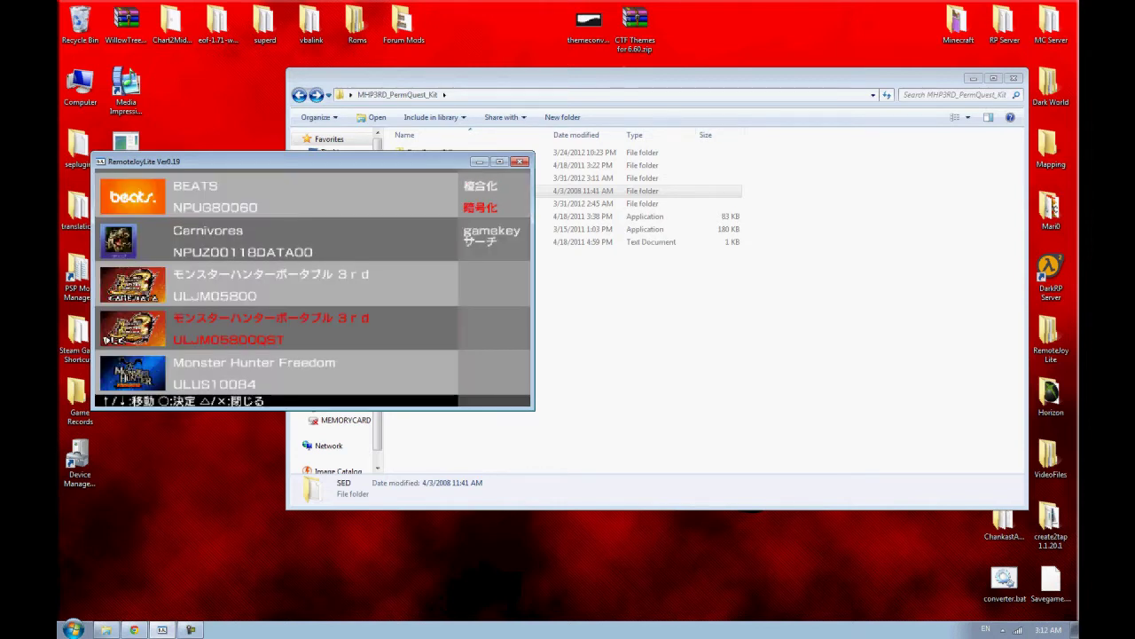
pyautogui.press('Up')
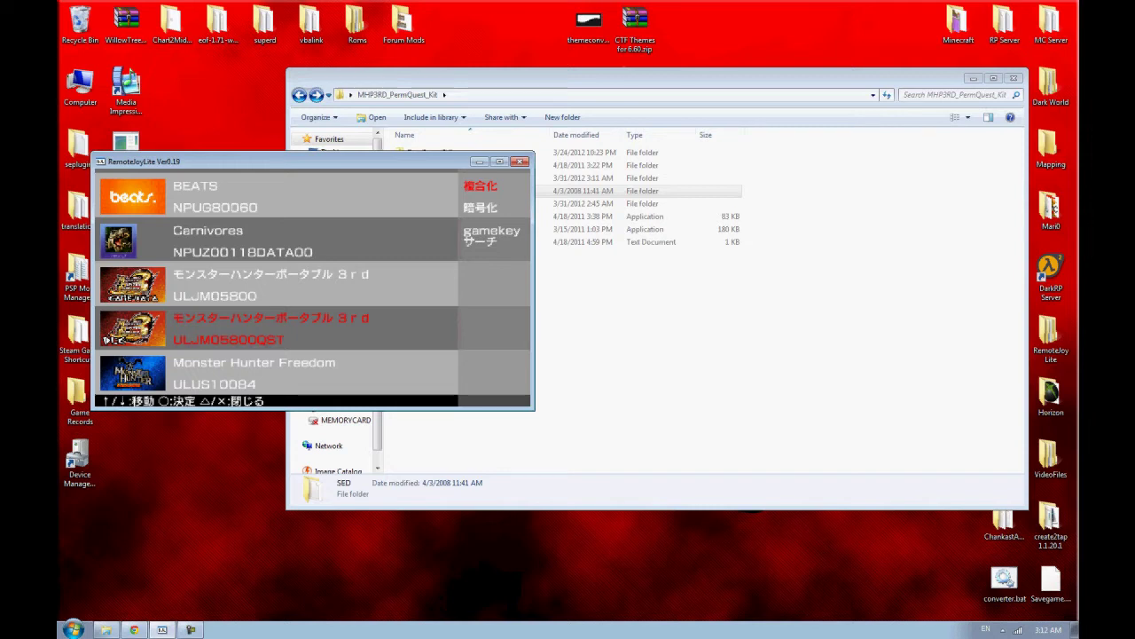
pyautogui.press('Return')
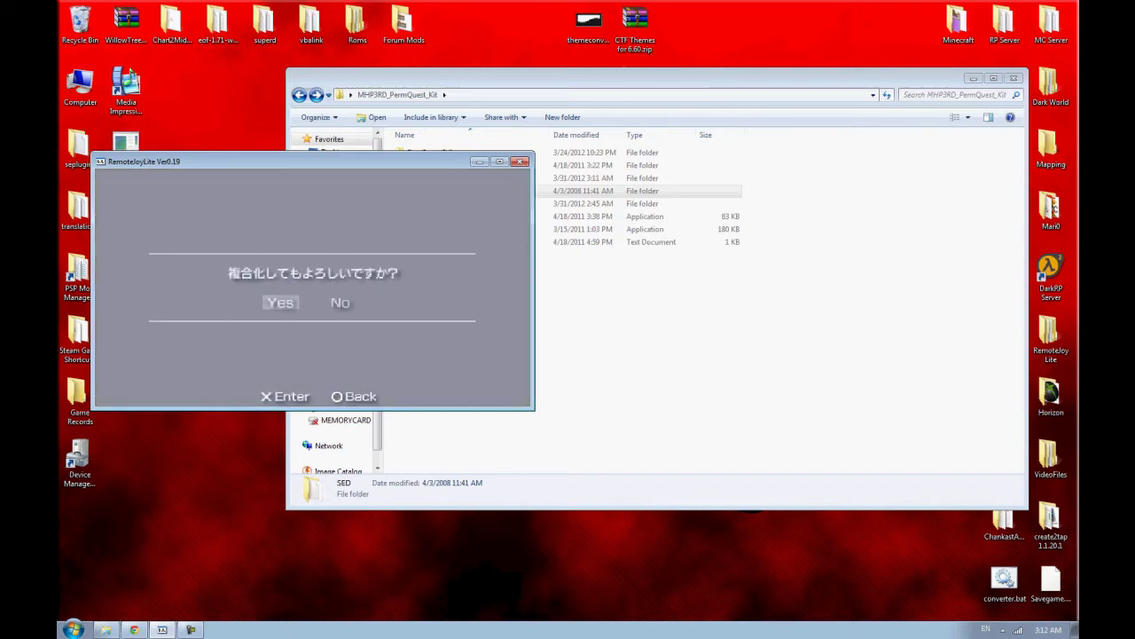
pyautogui.press('Return')
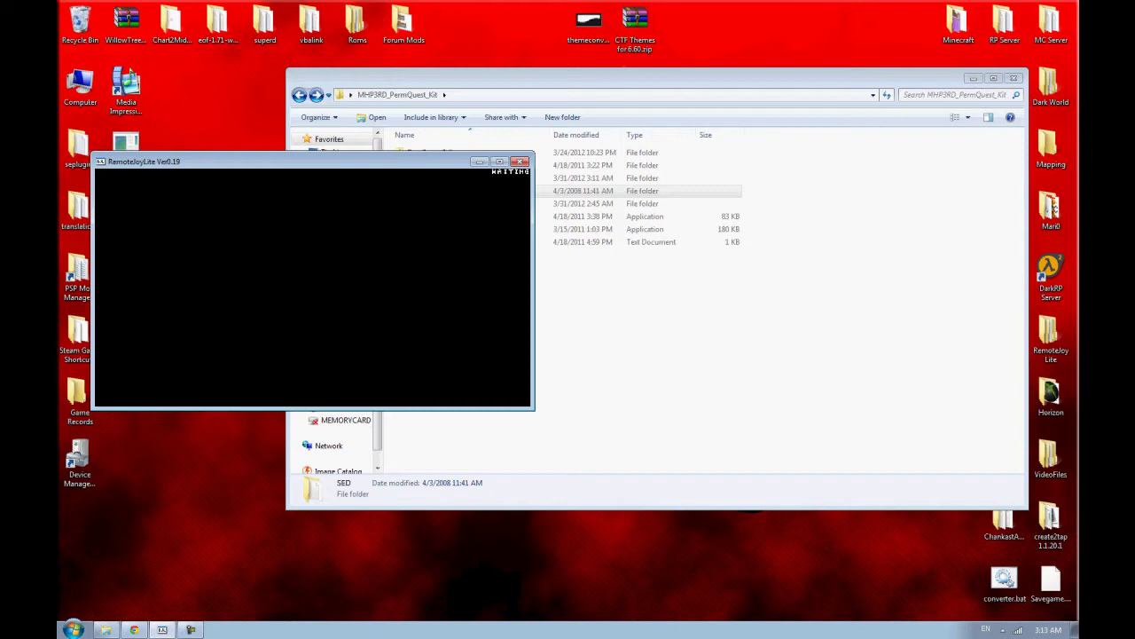
# Close RemoteJoyLite and open Removable Disk (F:), continuing without scanning it
pyautogui.click(948, 329)
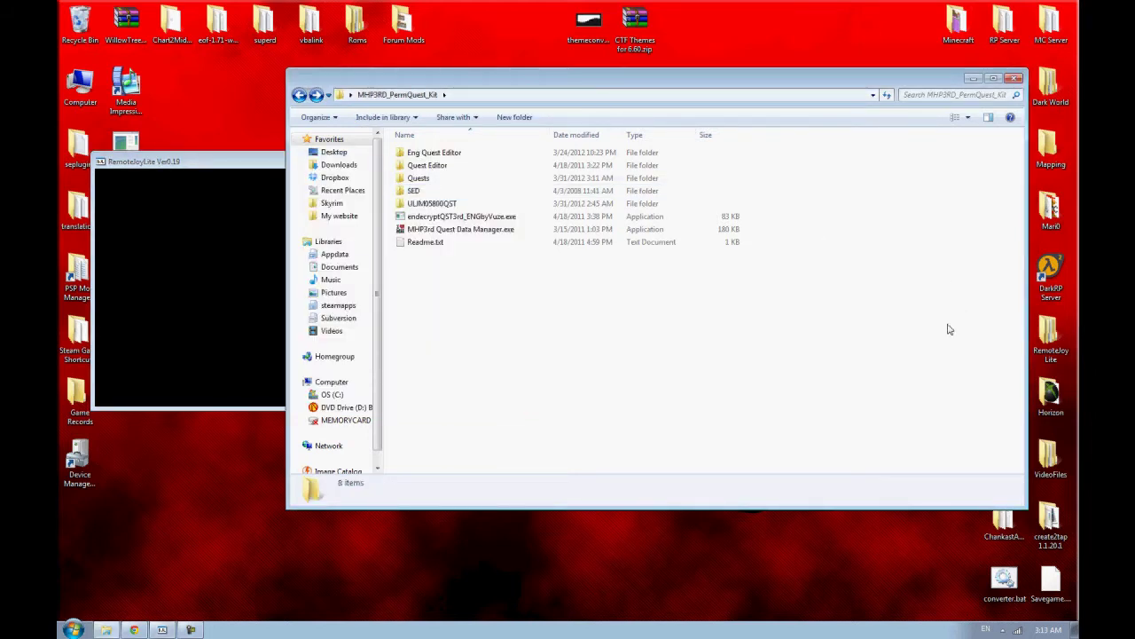
pyautogui.click(207, 183)
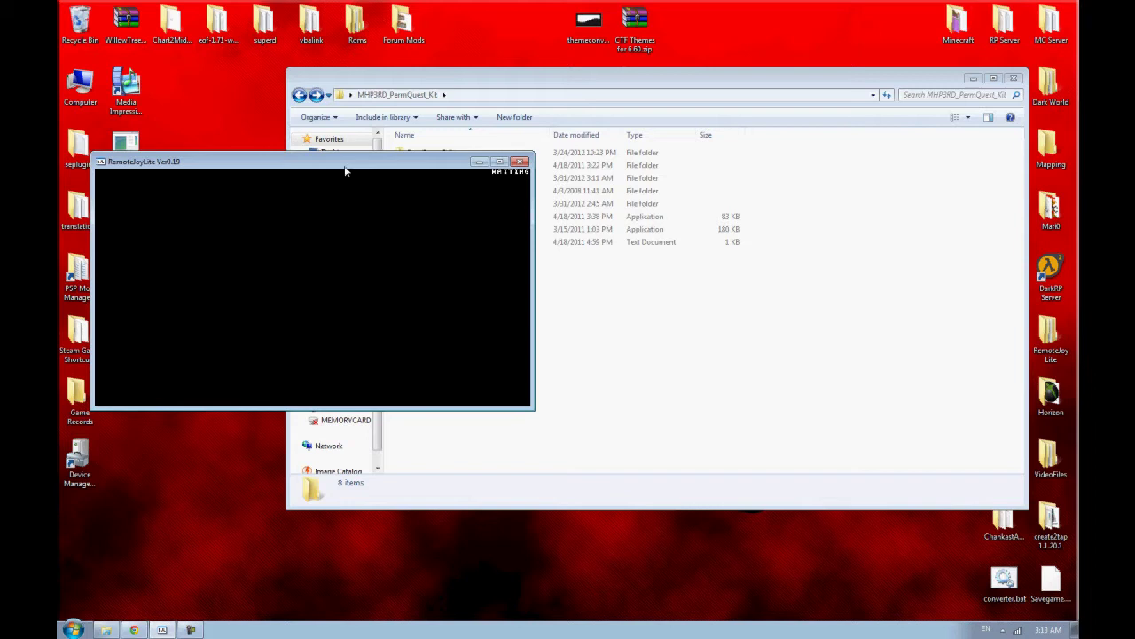
pyautogui.click(522, 162)
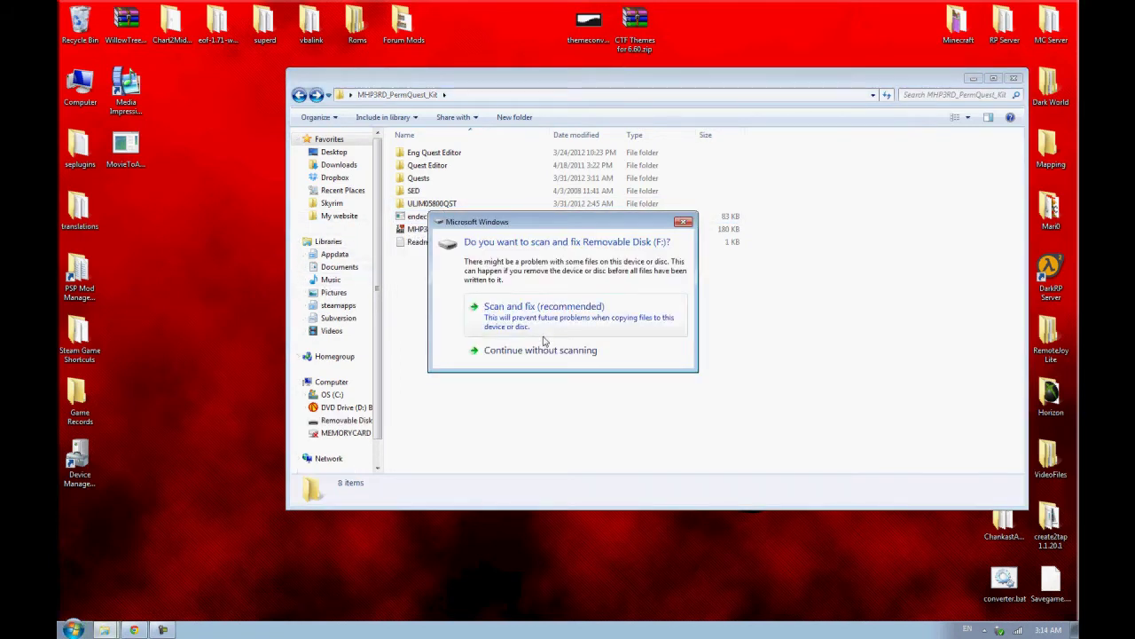
pyautogui.click(546, 352)
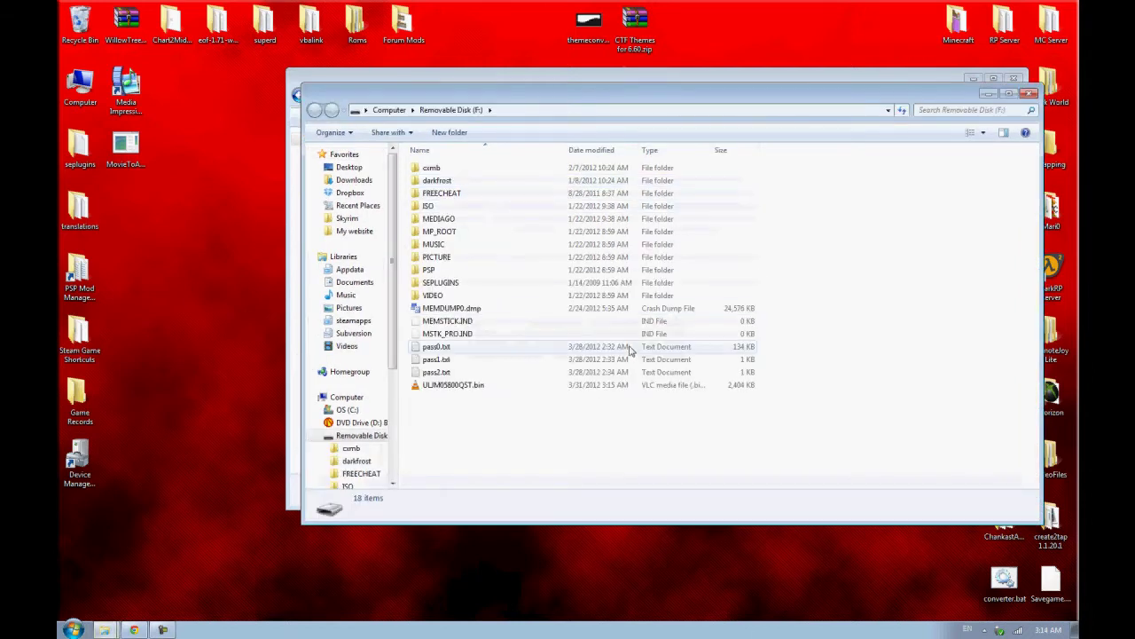
# Copy ULJM05800QST.bin from Removable Disk (F:) into the MHP3RD_PermQuest_Kit folder and close the removable disk window
pyautogui.moveTo(535, 441); pyautogui.dragTo(439, 395)
pyautogui.moveTo(507, 85); pyautogui.dragTo(653, 74)
pyautogui.moveTo(597, 374); pyautogui.dragTo(426, 314)
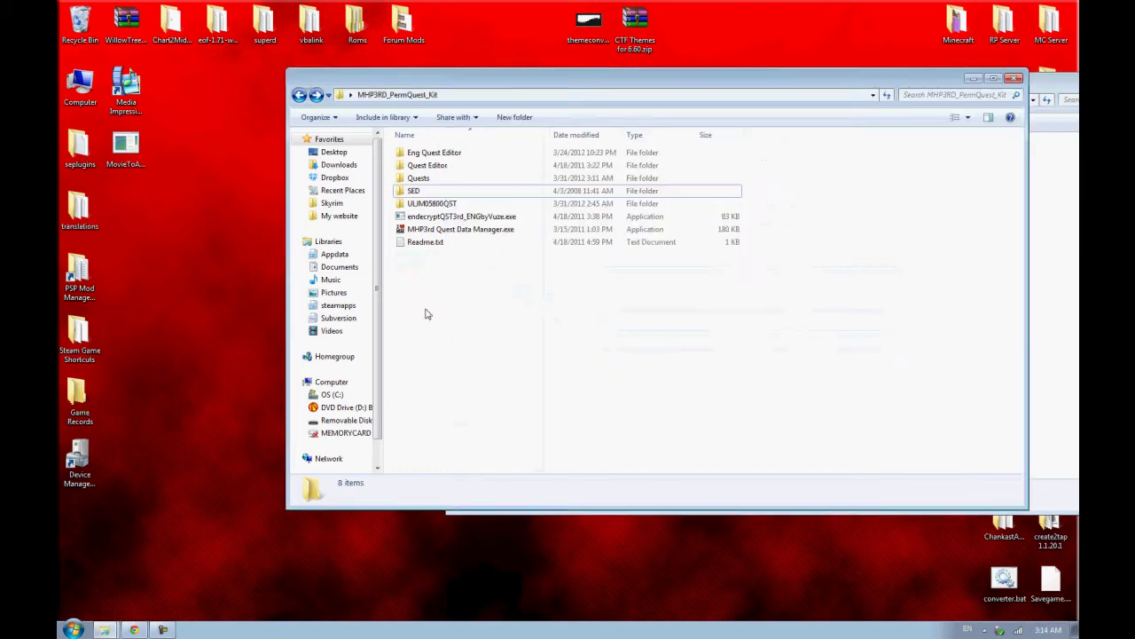
pyautogui.click(1061, 131)
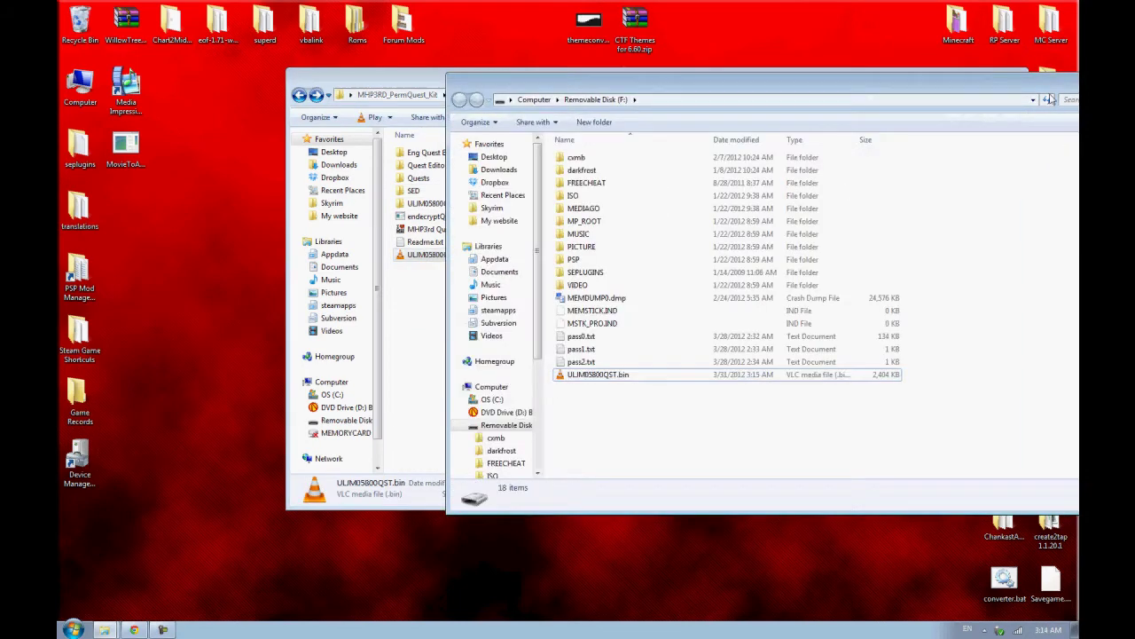
pyautogui.moveTo(799, 75); pyautogui.dragTo(525, 82)
pyautogui.hotkey('alt', 'F4')
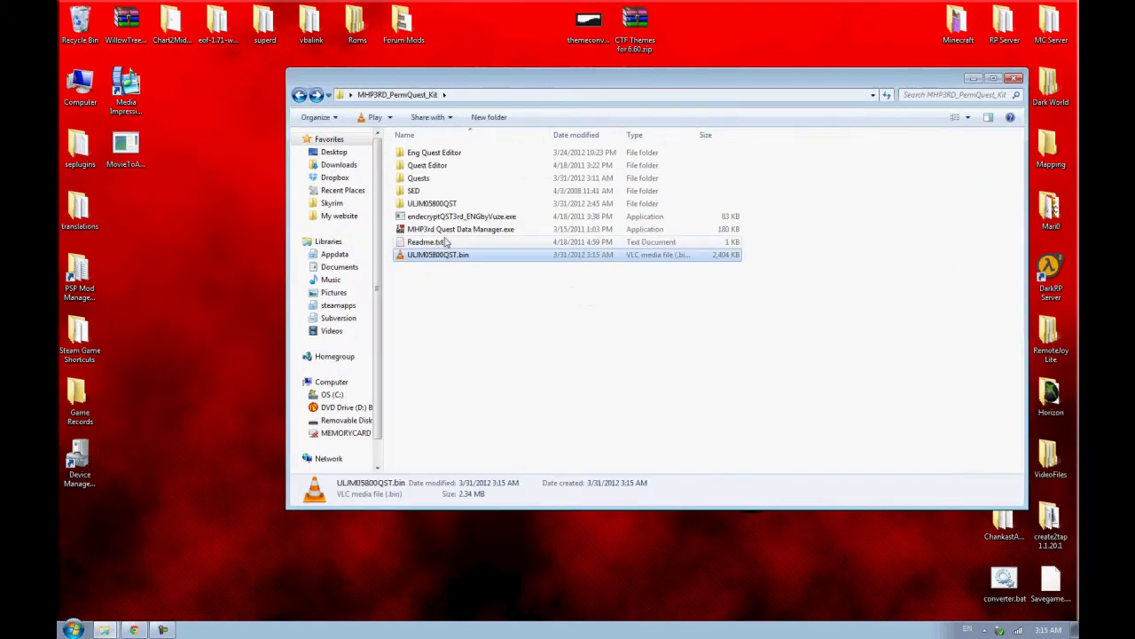
# Decrypt ULJM05800QST.bin from the MHP3RD_PermQuest_Kit folder with endecryptQST3rd
pyautogui.doubleClick(509, 221)
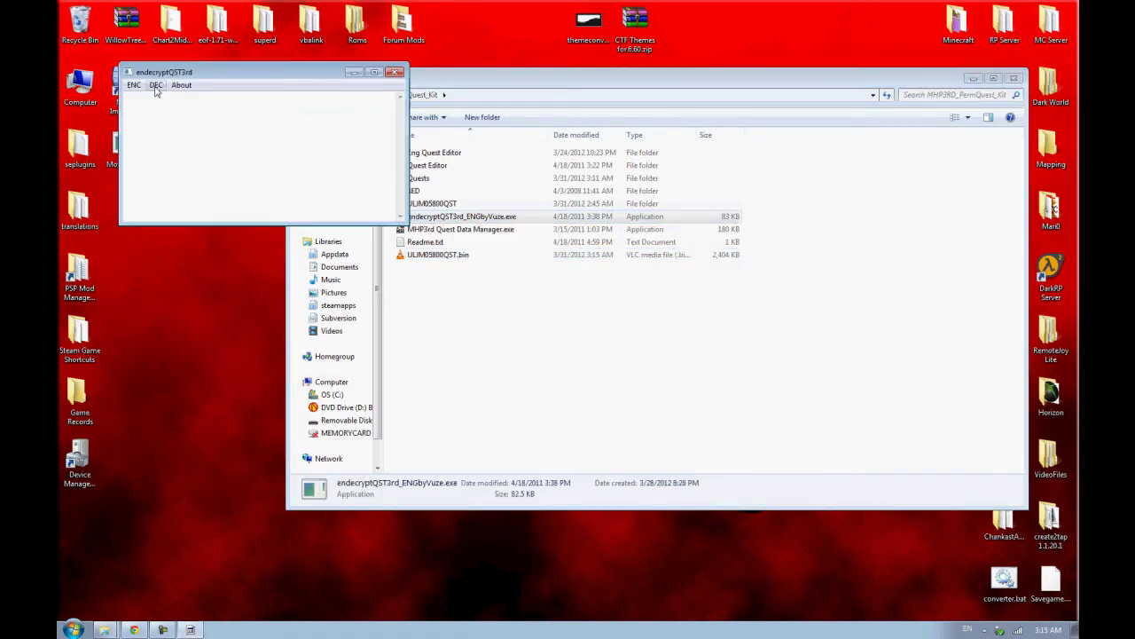
pyautogui.click(156, 84)
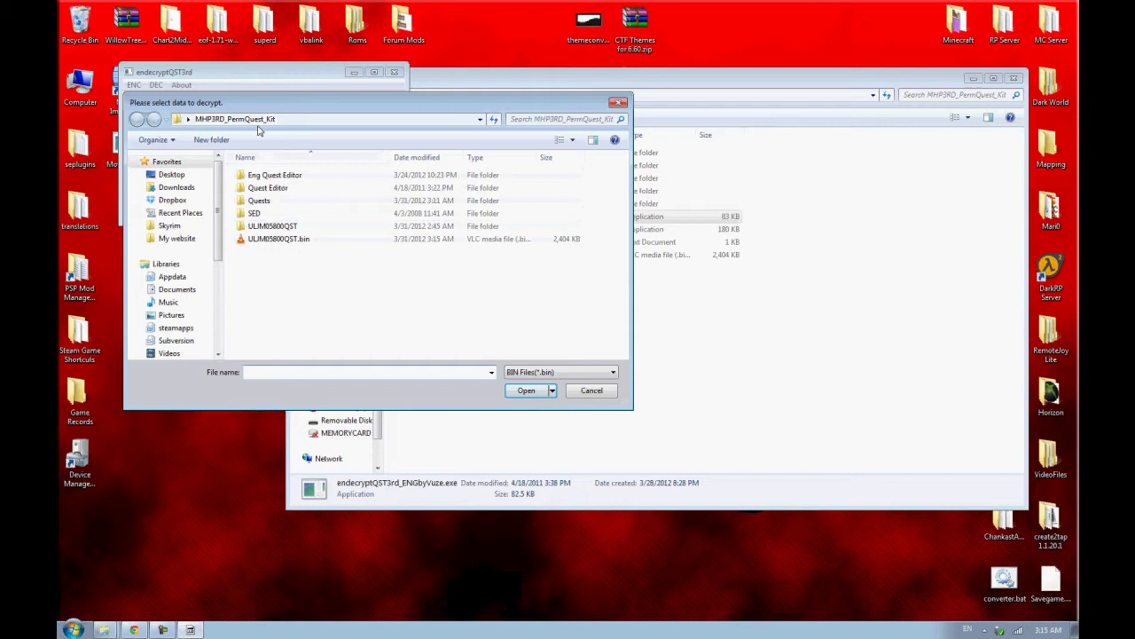
pyautogui.doubleClick(308, 240)
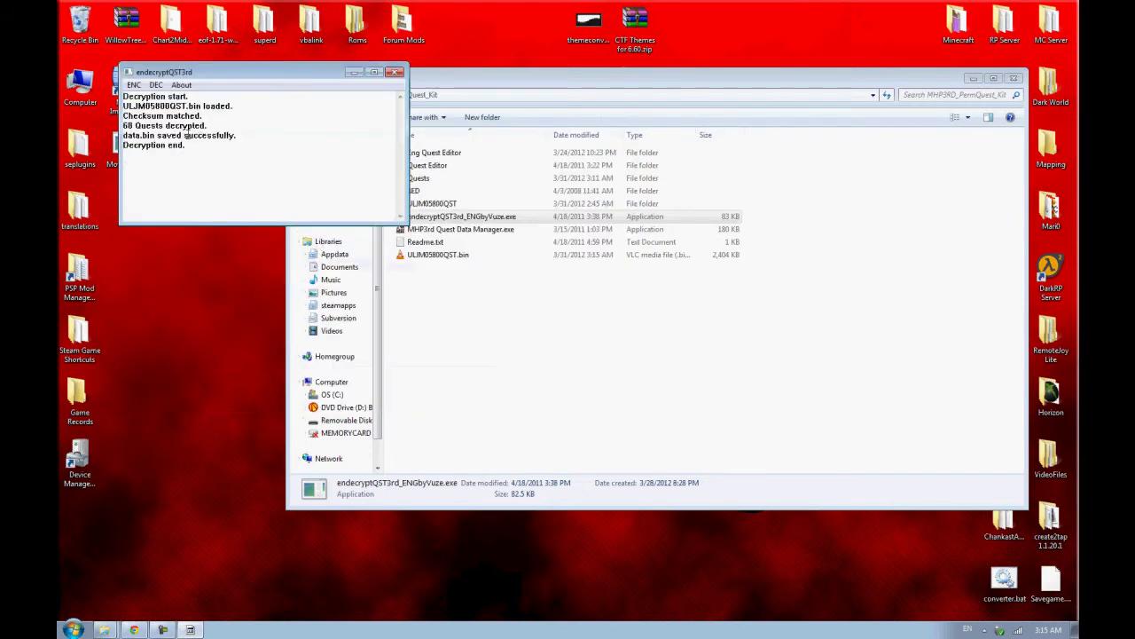
# Review each line of the decryption log, including the quest count and saved file, and close endecryptQST3rd
pyautogui.moveTo(203, 96); pyautogui.dragTo(122, 96)
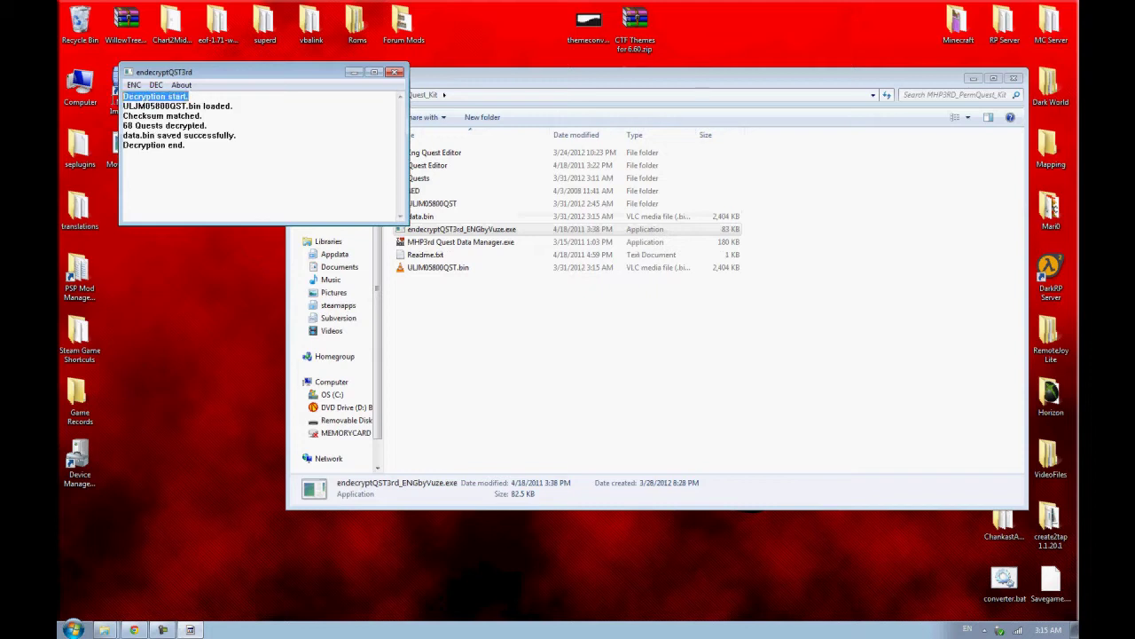
pyautogui.moveTo(270, 105); pyautogui.dragTo(129, 106)
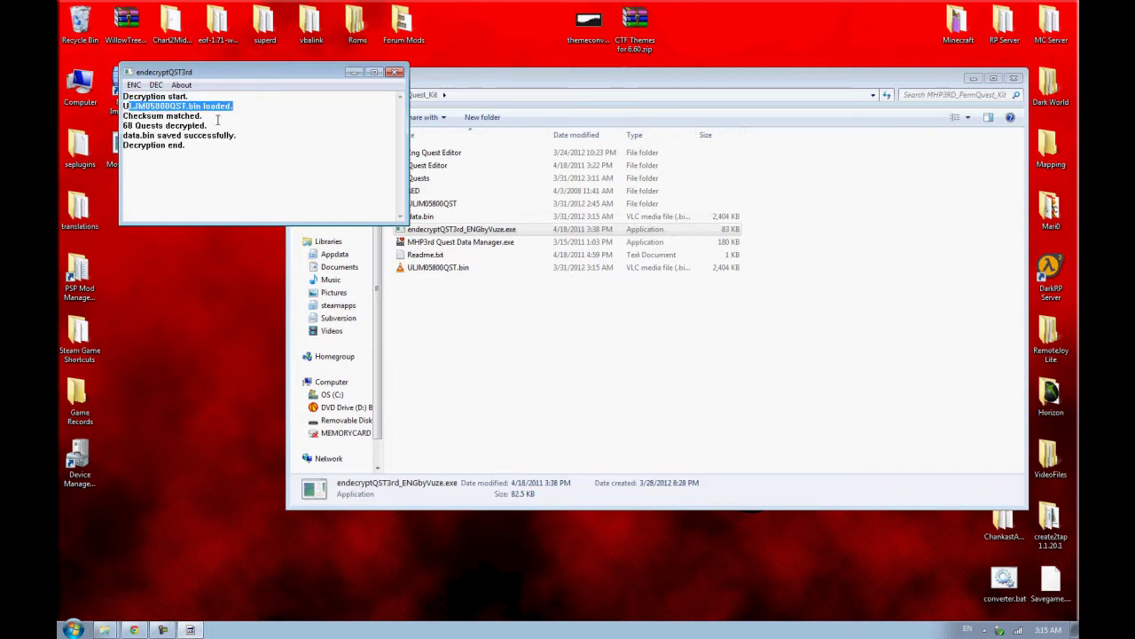
pyautogui.moveTo(216, 117); pyautogui.dragTo(139, 117)
pyautogui.click(129, 126)
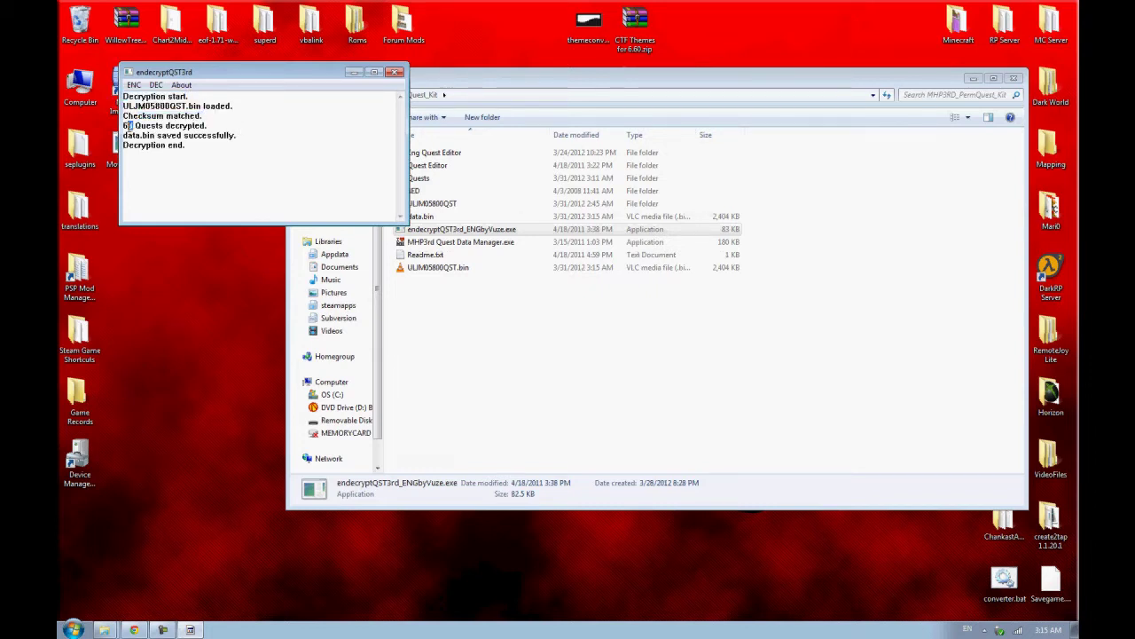
pyautogui.moveTo(213, 126); pyautogui.dragTo(285, 133)
pyautogui.click(160, 135)
pyautogui.click(202, 149)
pyautogui.moveTo(122, 145); pyautogui.dragTo(225, 160)
pyautogui.click(235, 155)
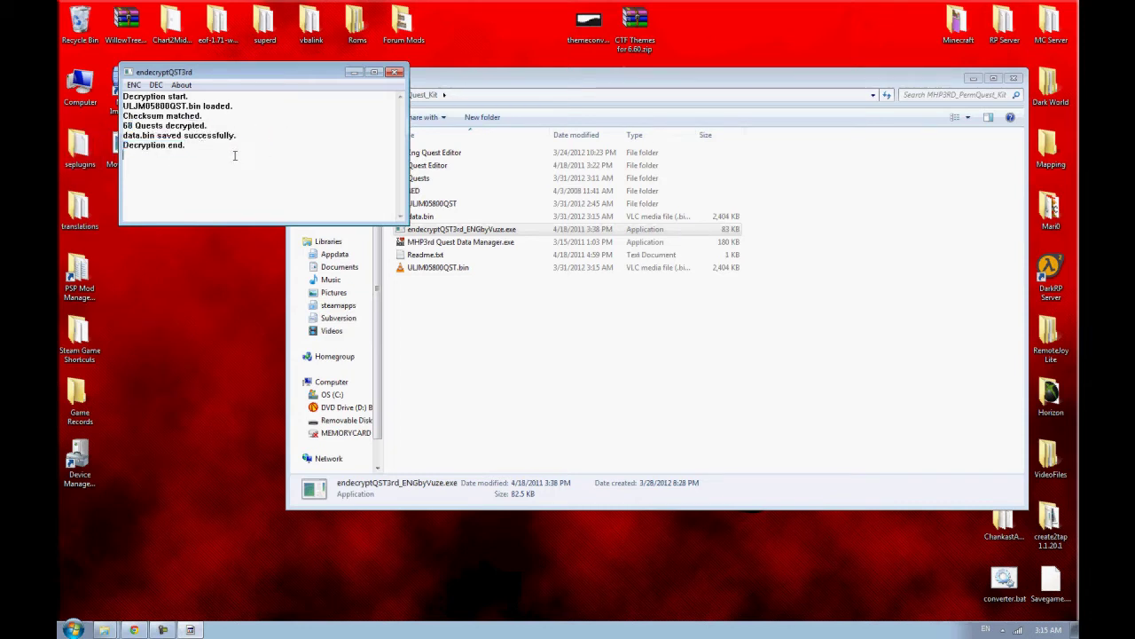
pyautogui.click(393, 74)
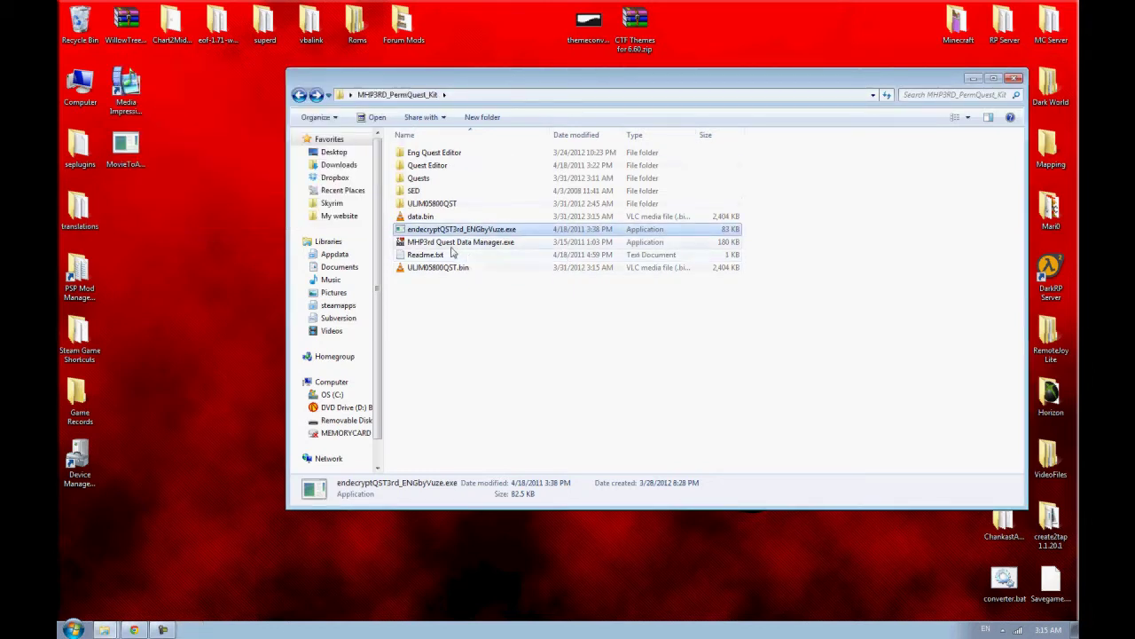
# Start MHP3rd Quest Data Manager and load the decrypted data.bin from the MHP3RD_PermQuest_Kit folder
pyautogui.doubleClick(430, 243)
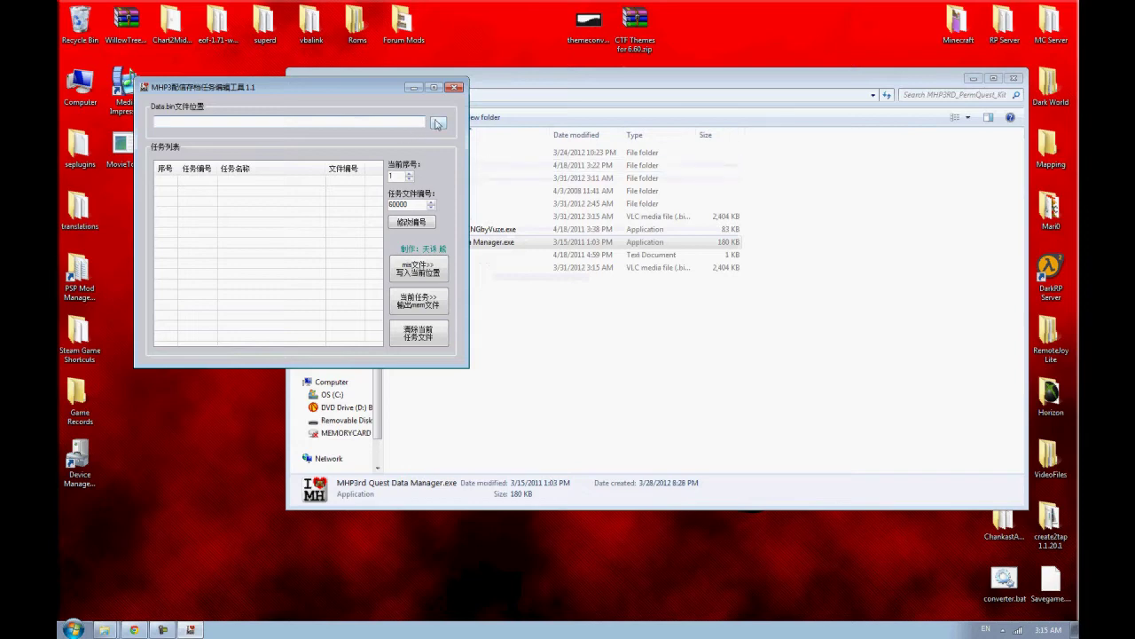
pyautogui.click(439, 124)
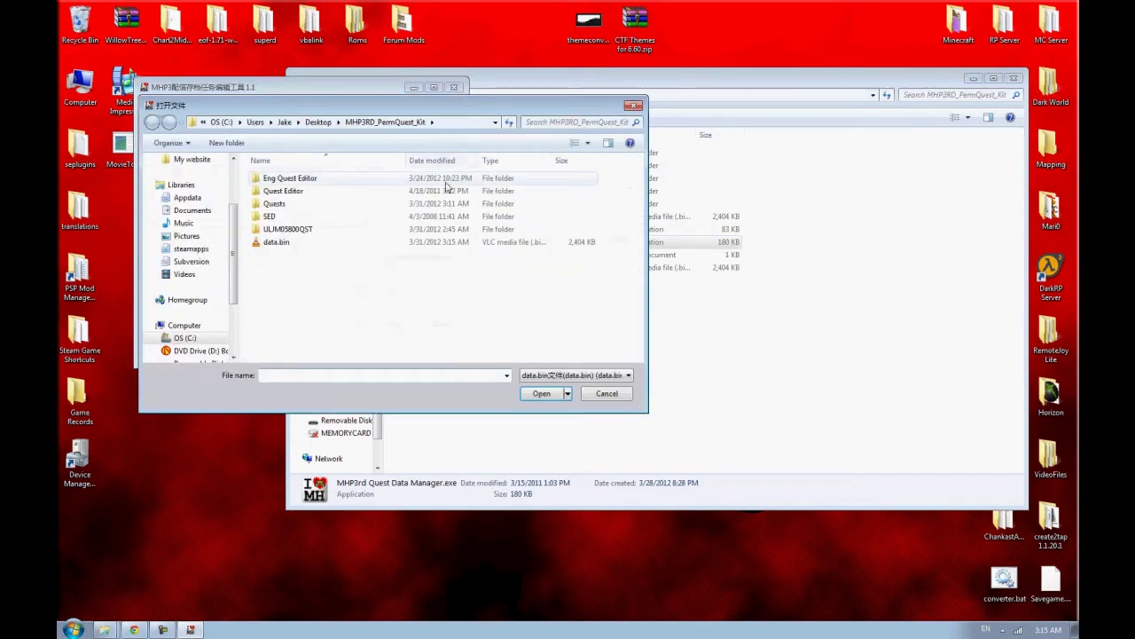
pyautogui.doubleClick(277, 242)
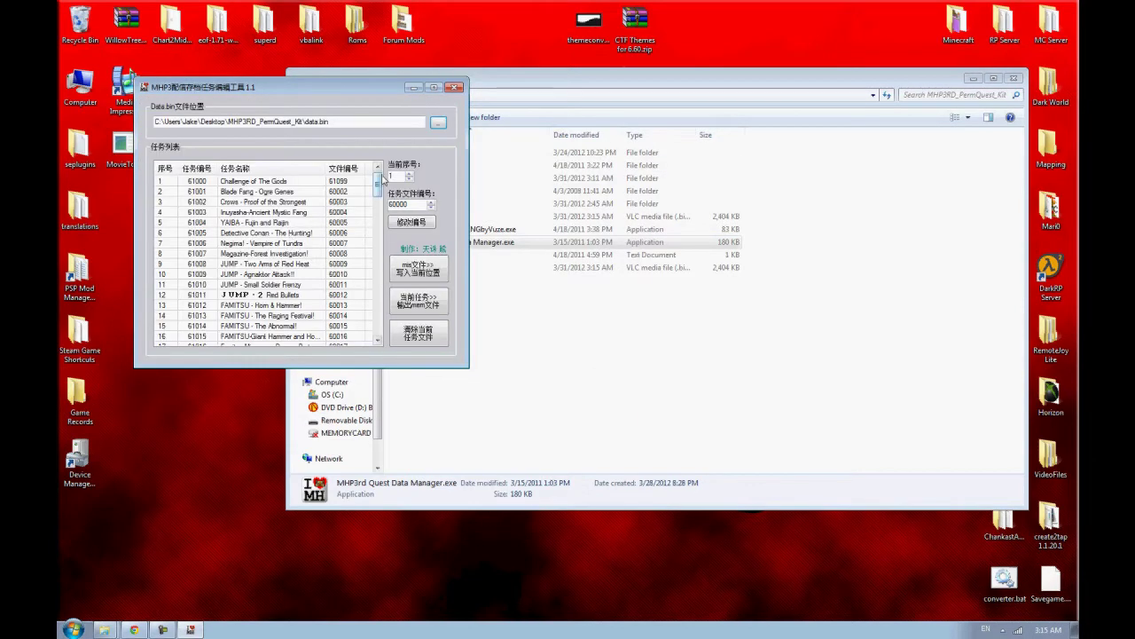
# Write "our first quest.mis" from the Quests folder into the empty slot 69 of the quest list
pyautogui.moveTo(380, 174); pyautogui.dragTo(378, 280)
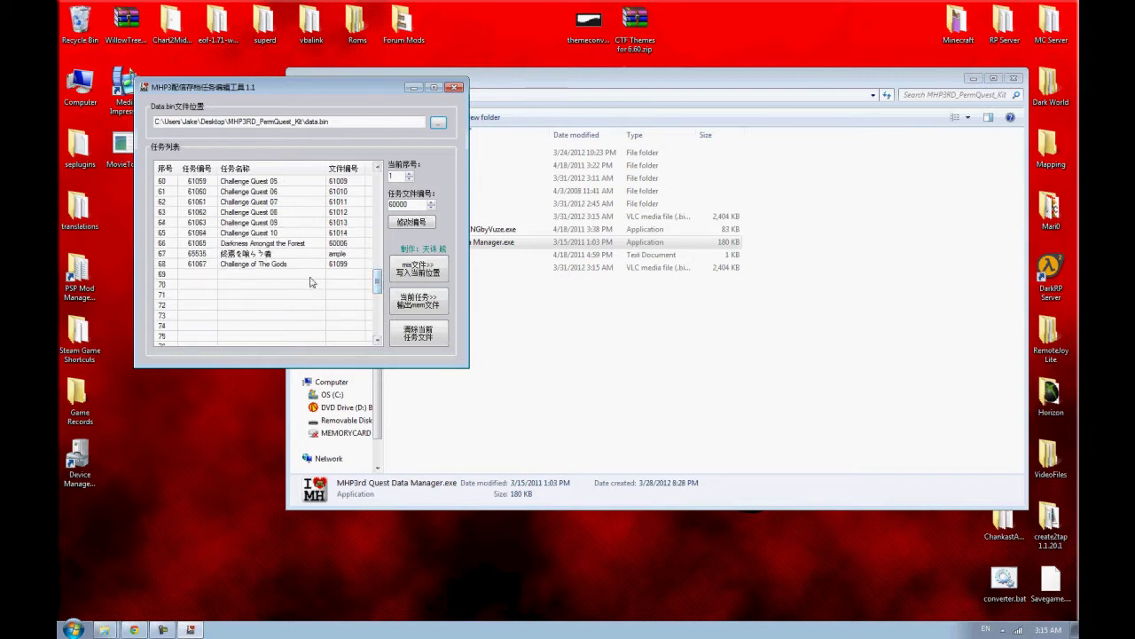
pyautogui.click(264, 278)
pyautogui.click(432, 276)
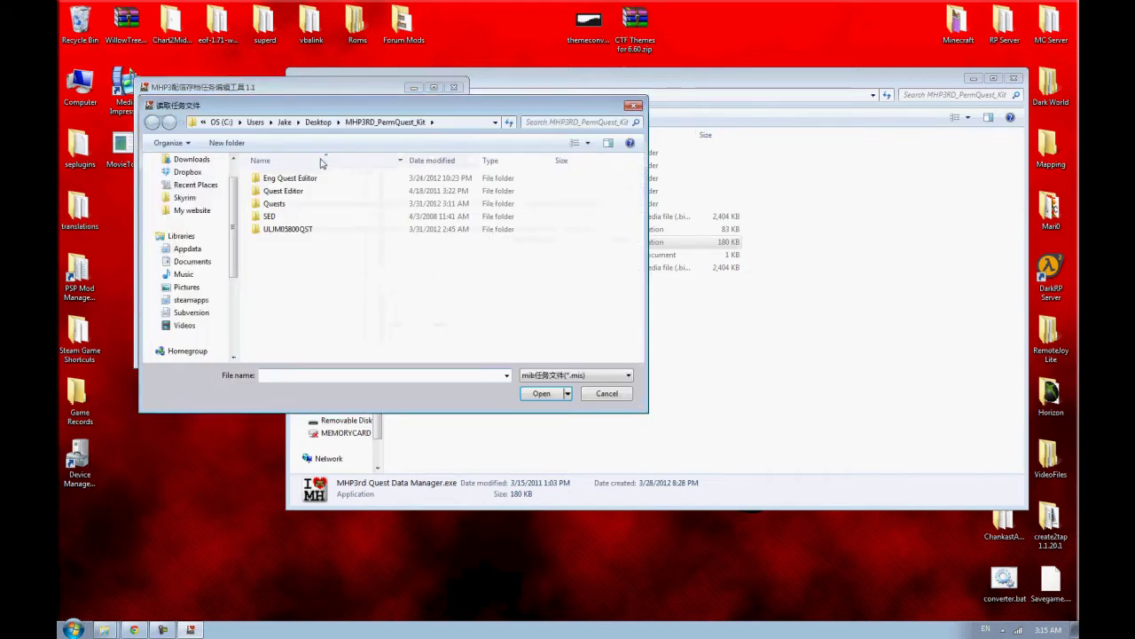
pyautogui.doubleClick(278, 205)
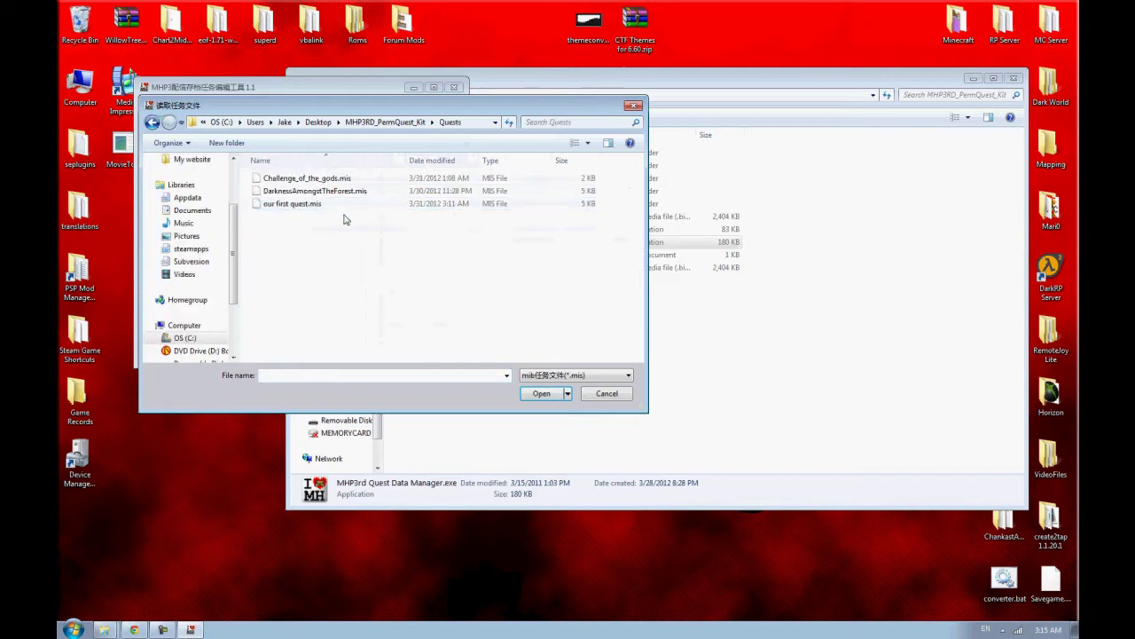
pyautogui.click(299, 207)
pyautogui.doubleClick(299, 209)
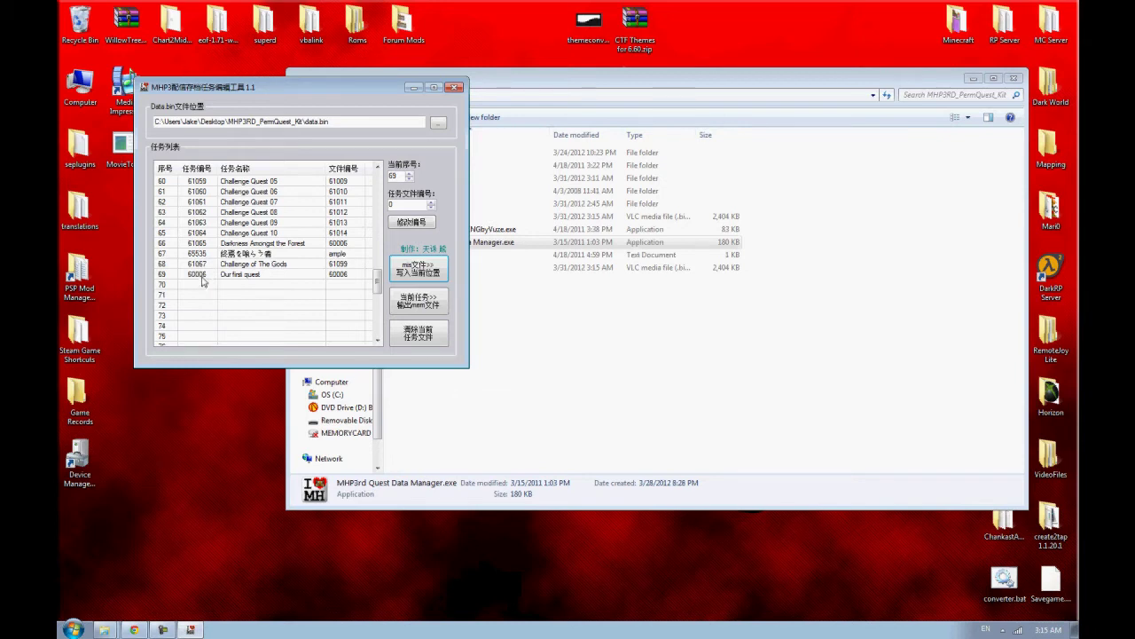
# Select the quest in slot 69, apply its quest file number with 修改编号 and close the quest data manager
pyautogui.click(199, 279)
pyautogui.moveTo(377, 282)
pyautogui.mouseDown()
pyautogui.moveTo(377, 258)
pyautogui.moveTo(378, 301)
pyautogui.moveTo(378, 263)
pyautogui.moveTo(378, 273)
pyautogui.mouseUp()
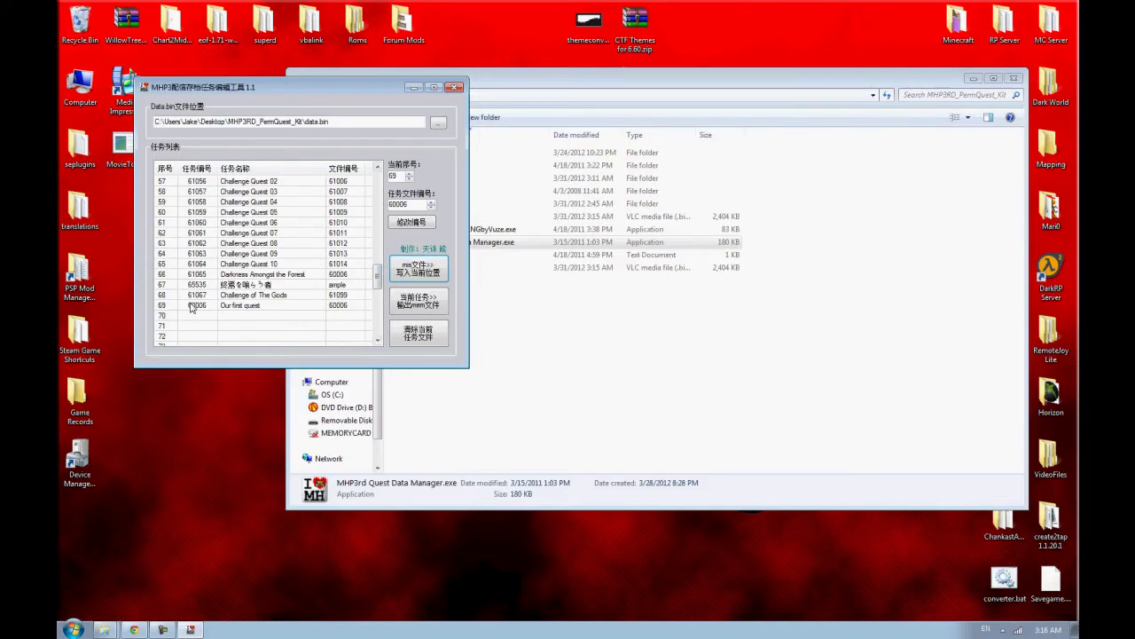
pyautogui.moveTo(410, 204); pyautogui.dragTo(396, 204)
pyautogui.click(248, 334)
pyautogui.click(411, 204)
pyautogui.click(412, 223)
pyautogui.click(455, 87)
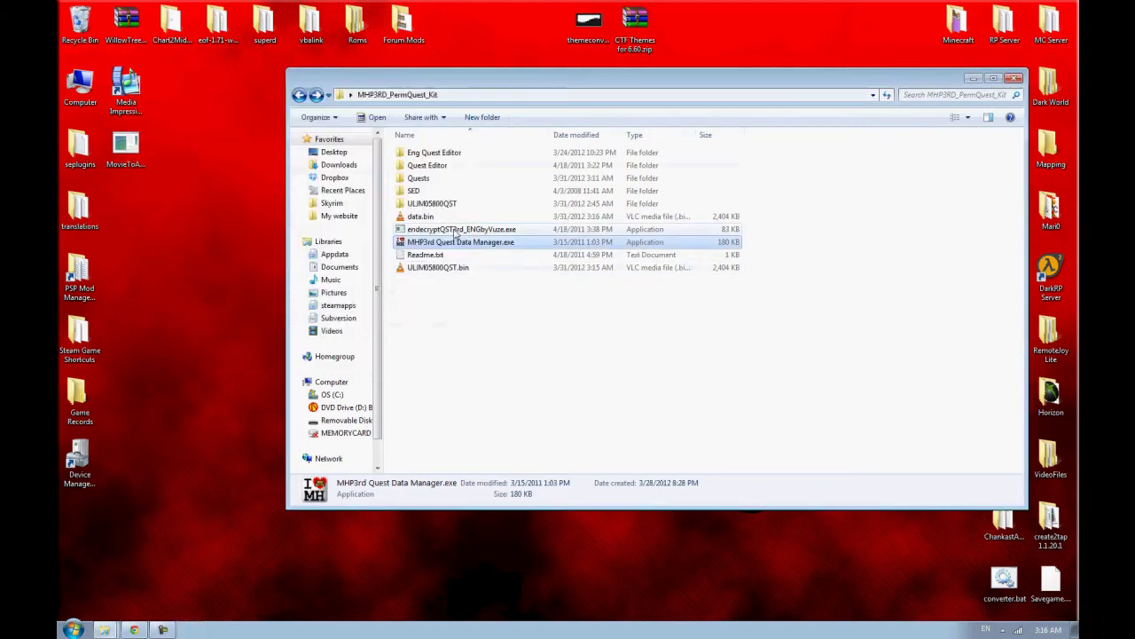
# Encrypt the edited quest data with endecryptQST3rd, saving it over the existing ULJM05800QST.bin in the kit folder
pyautogui.doubleClick(456, 232)
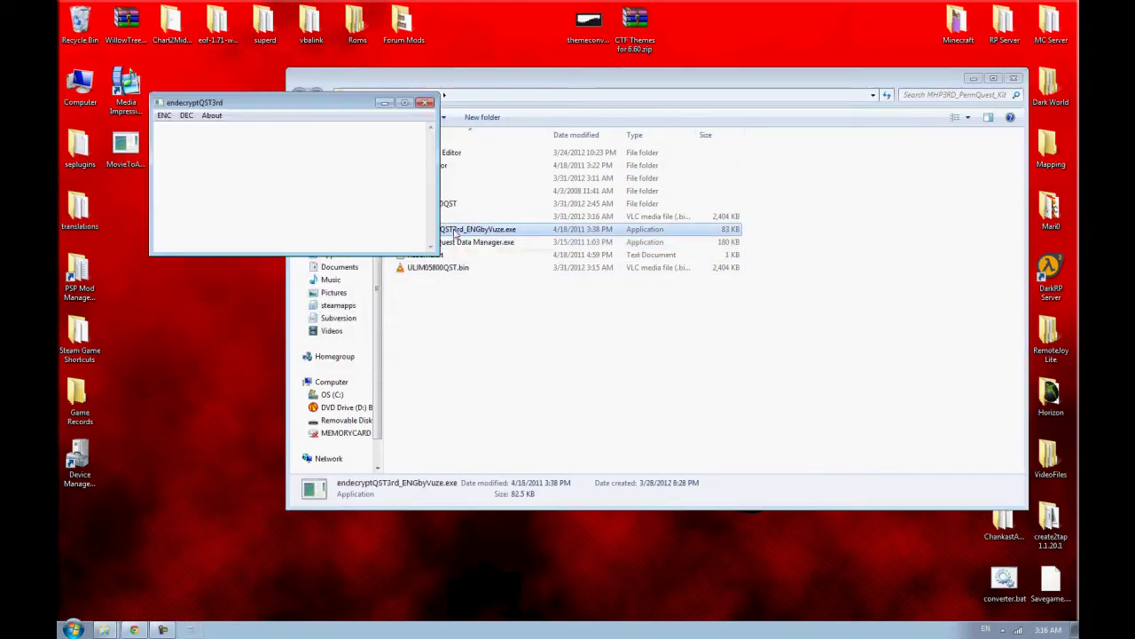
pyautogui.click(164, 116)
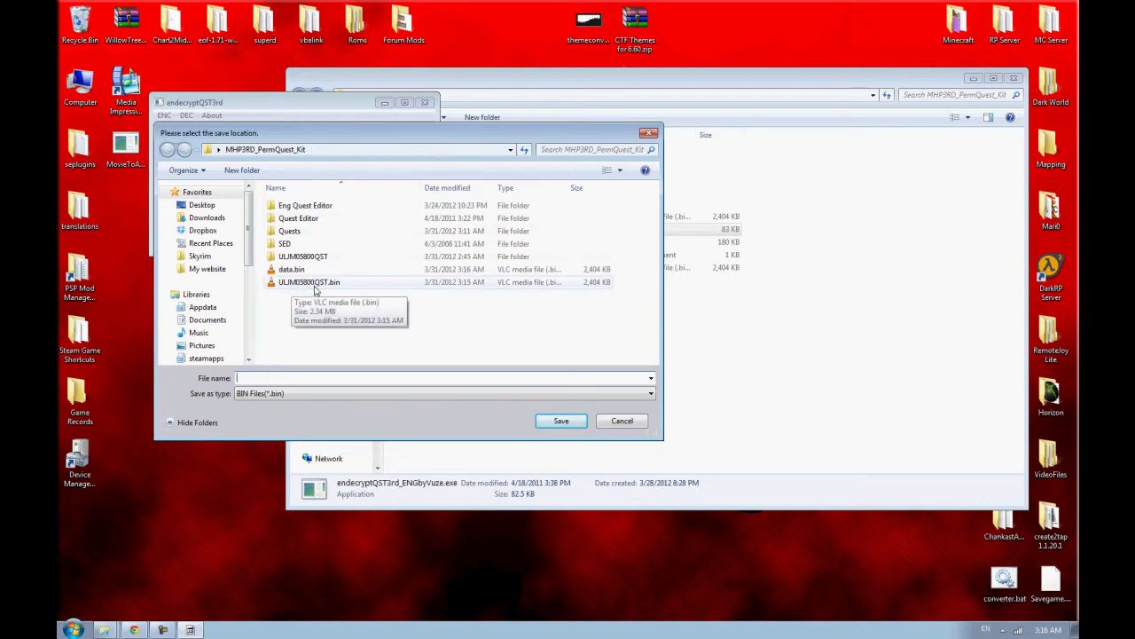
pyautogui.doubleClick(335, 284)
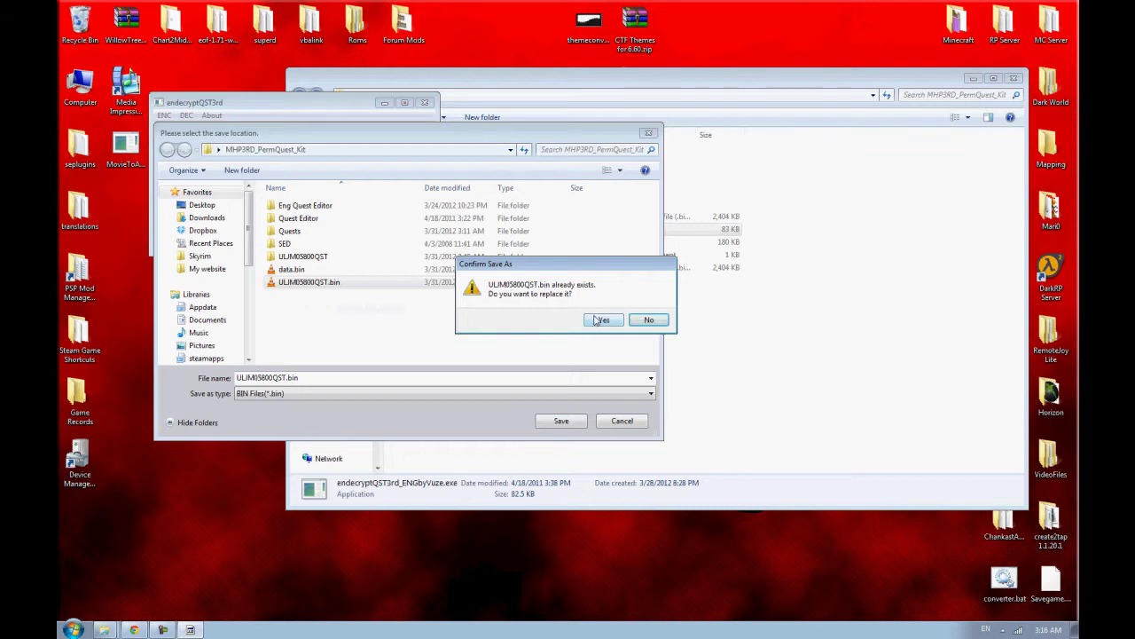
pyautogui.click(603, 320)
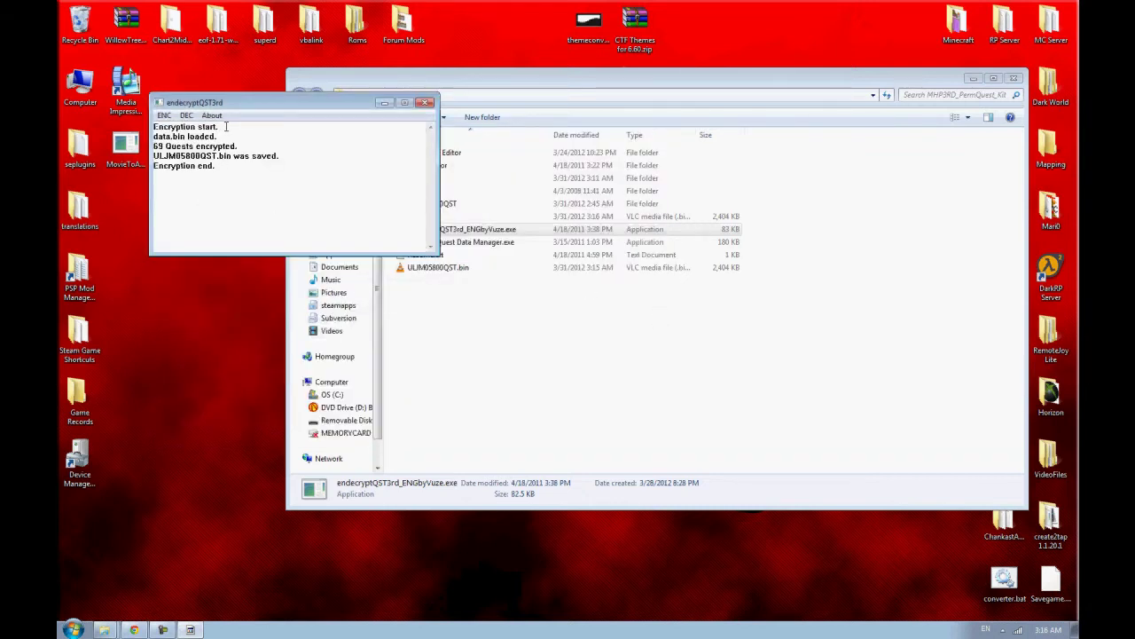
# Check the encryption log for the number of encrypted quests and the saved file, and close endecryptQST3rd
pyautogui.moveTo(226, 127); pyautogui.dragTo(160, 137)
pyautogui.moveTo(238, 147); pyautogui.dragTo(155, 147)
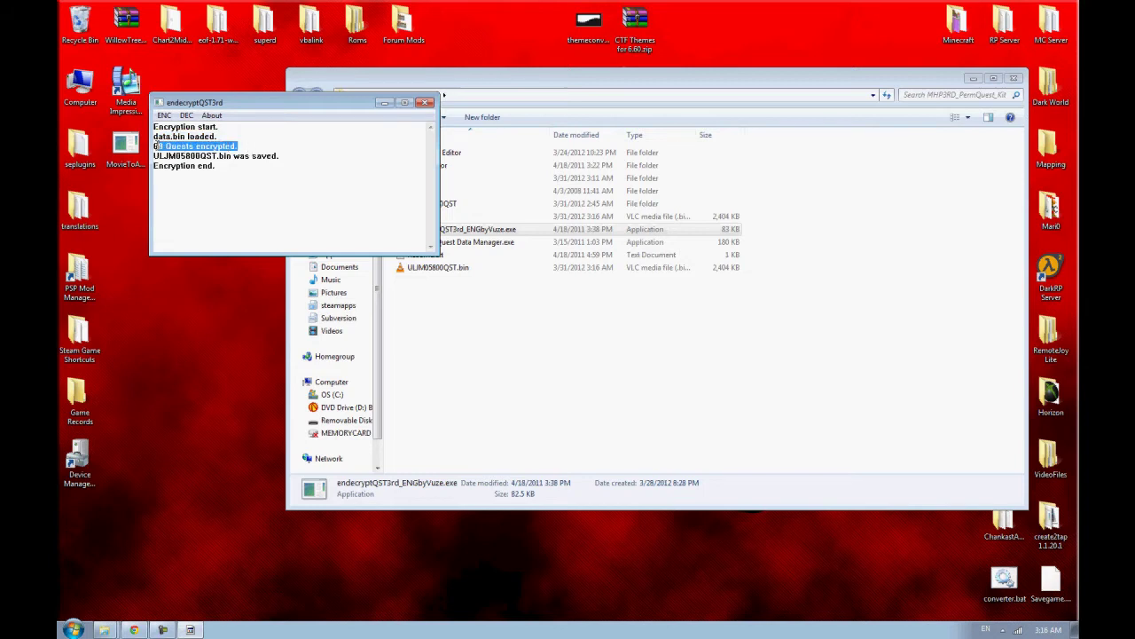
pyautogui.click(161, 146)
pyautogui.doubleClick(159, 146)
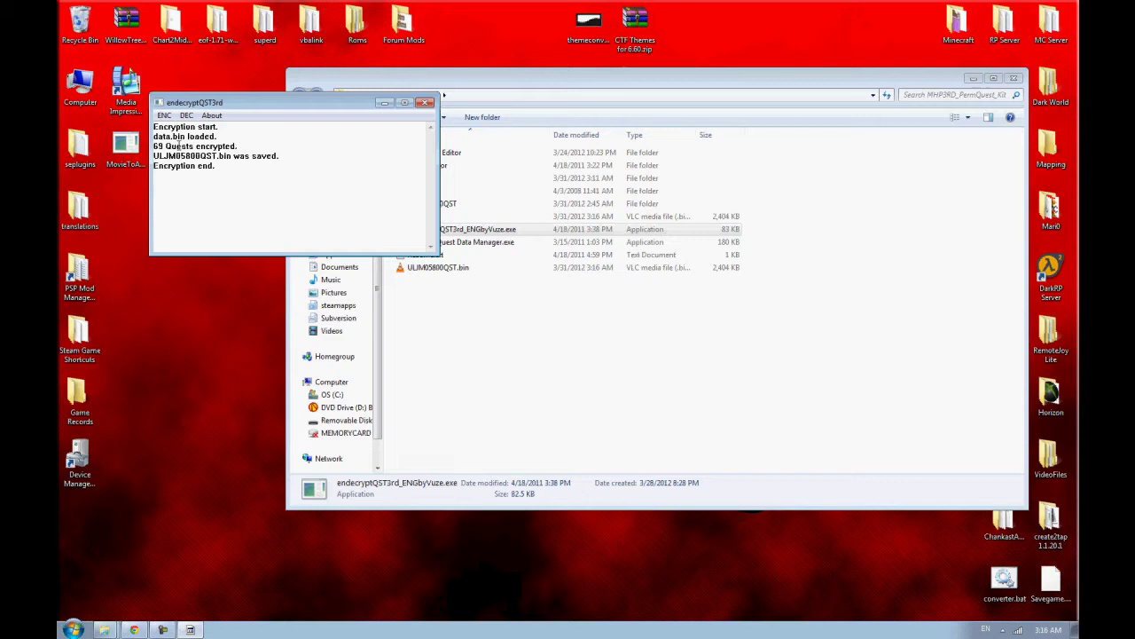
pyautogui.moveTo(175, 146); pyautogui.dragTo(241, 147)
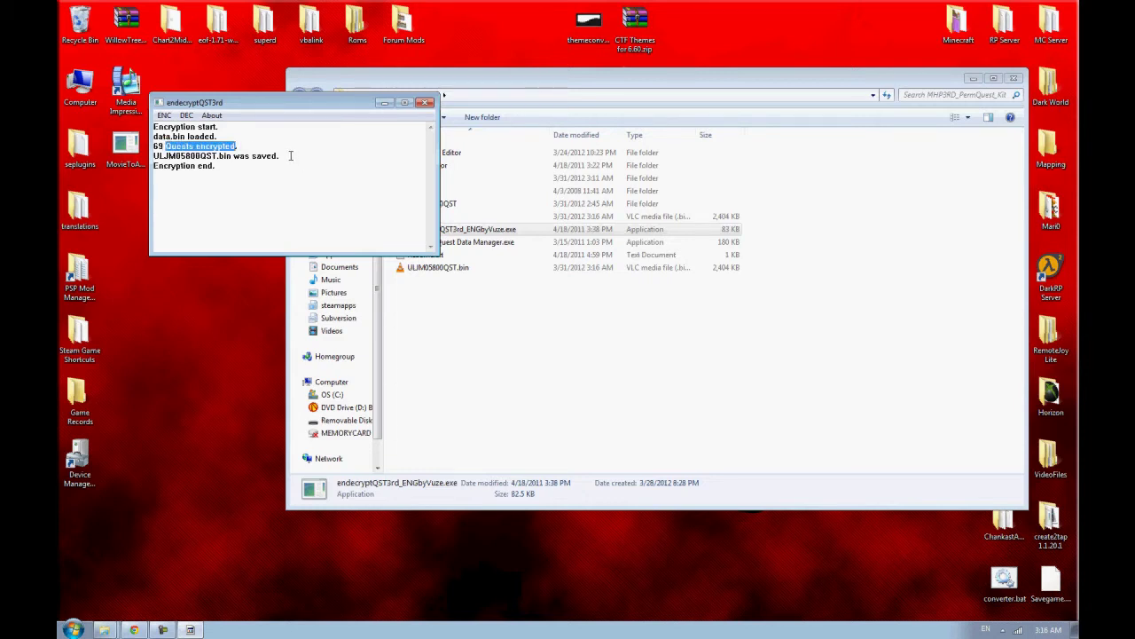
pyautogui.moveTo(154, 166); pyautogui.dragTo(160, 147)
pyautogui.moveTo(243, 177); pyautogui.dragTo(154, 165)
pyautogui.click(425, 104)
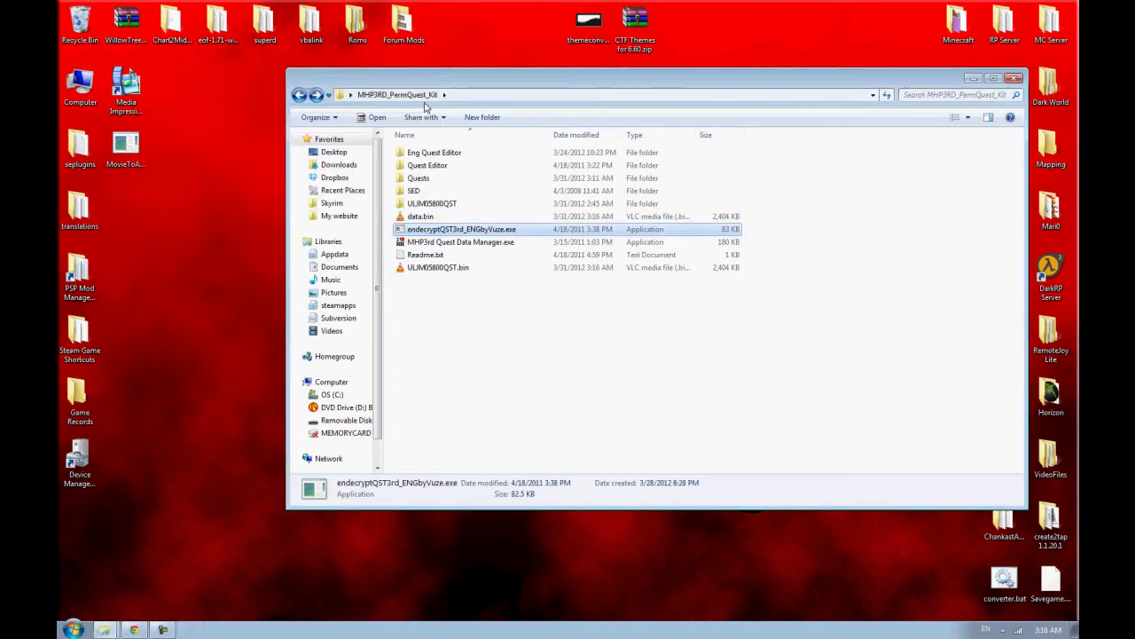
# Copy the encrypted ULJM05800QST.bin to Removable Disk (F:), replacing the file there, and close the drive window
pyautogui.press('super')
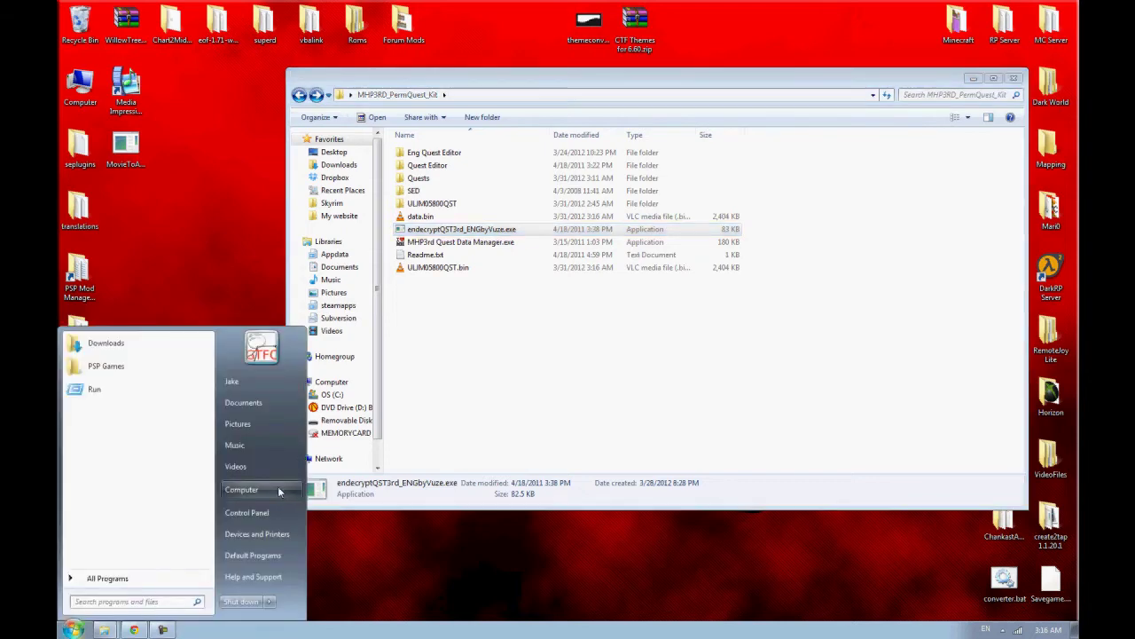
pyautogui.click(266, 487)
pyautogui.doubleClick(700, 229)
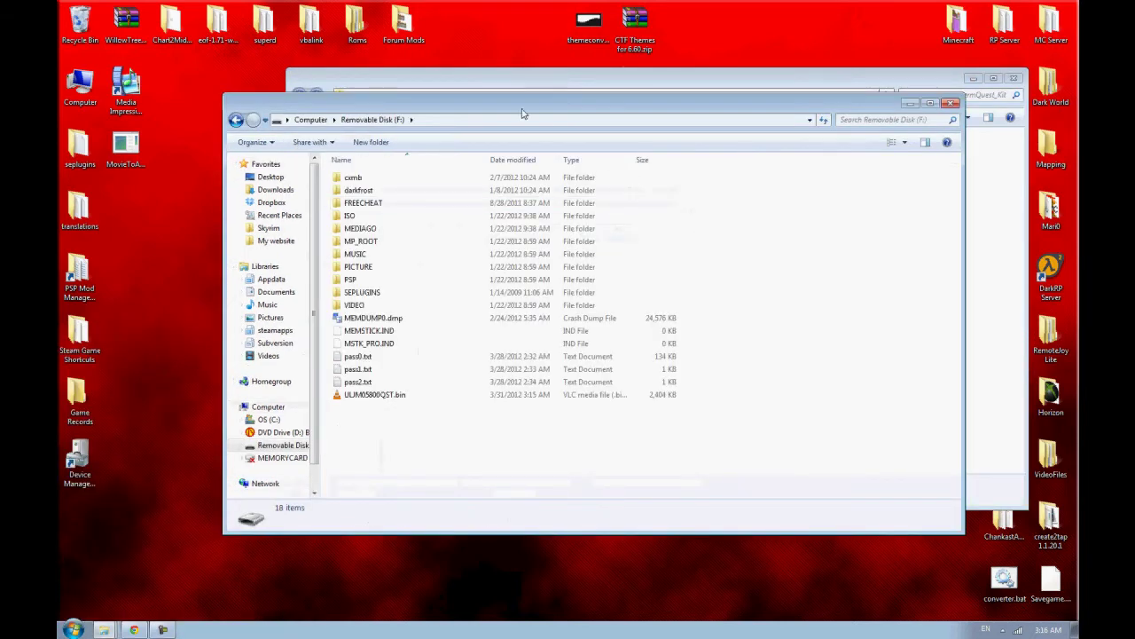
pyautogui.moveTo(489, 110); pyautogui.dragTo(789, 93)
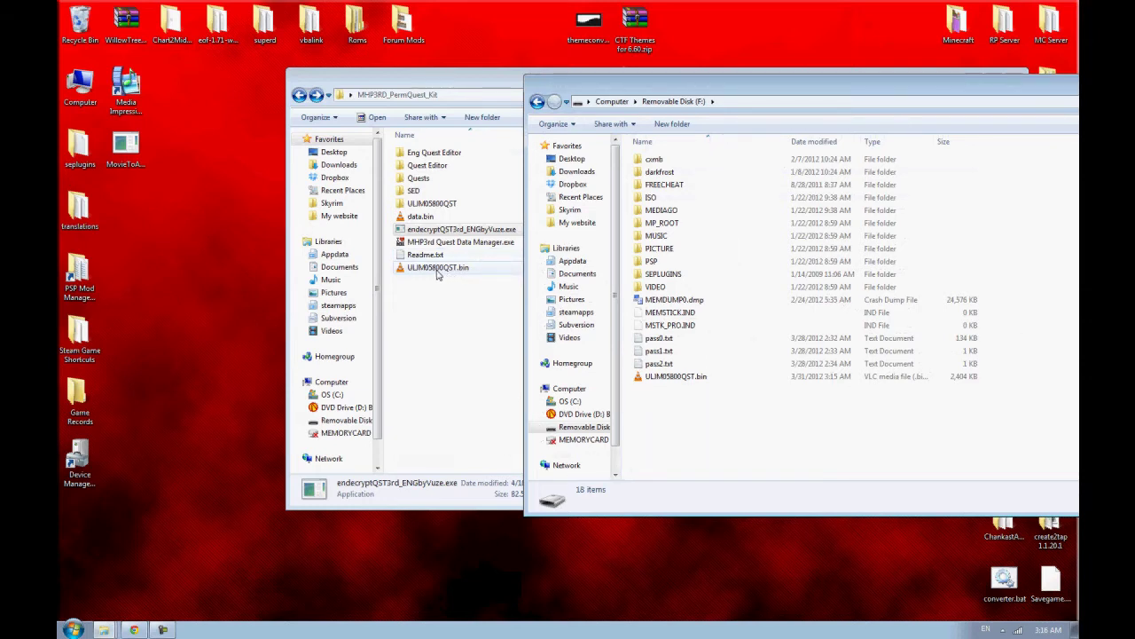
pyautogui.moveTo(437, 273); pyautogui.dragTo(674, 377)
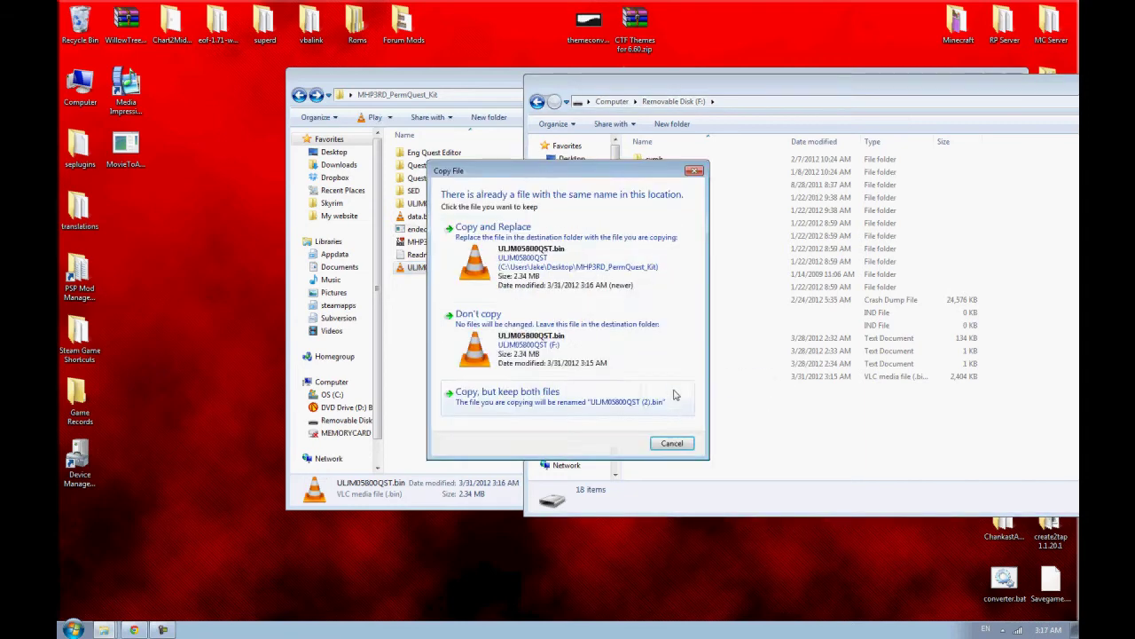
pyautogui.click(551, 264)
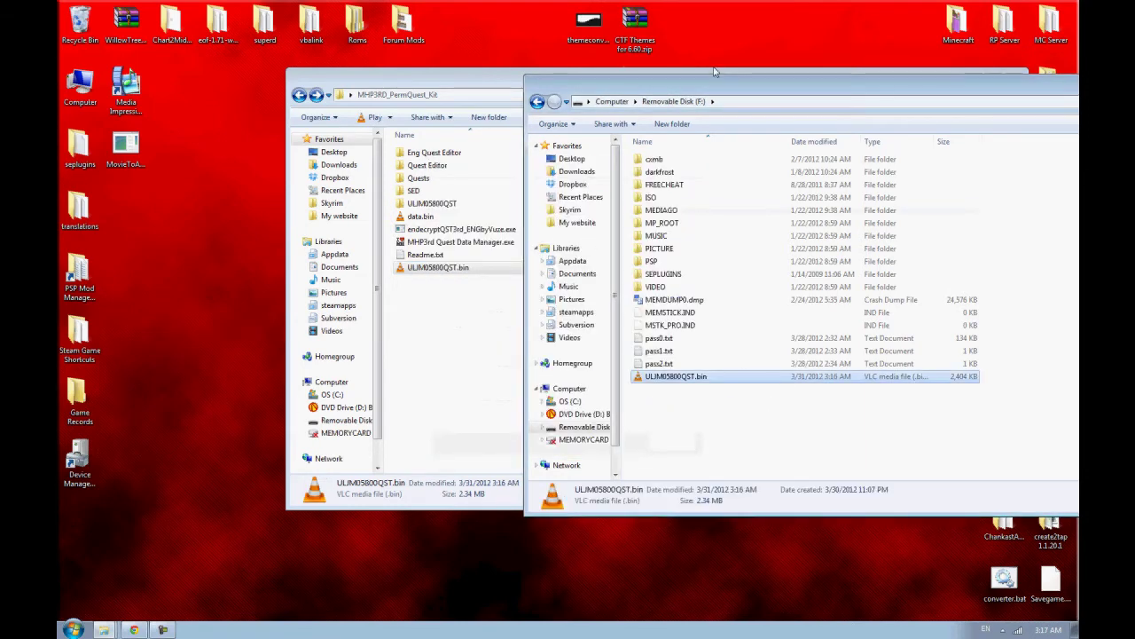
pyautogui.moveTo(743, 88); pyautogui.dragTo(396, 88)
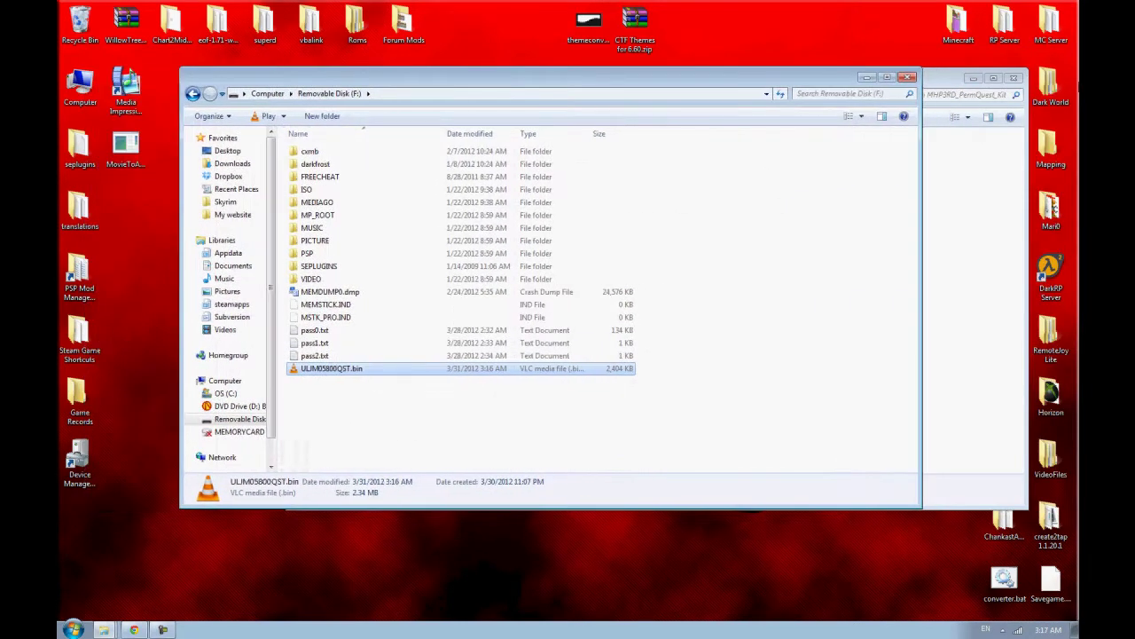
pyautogui.click(906, 80)
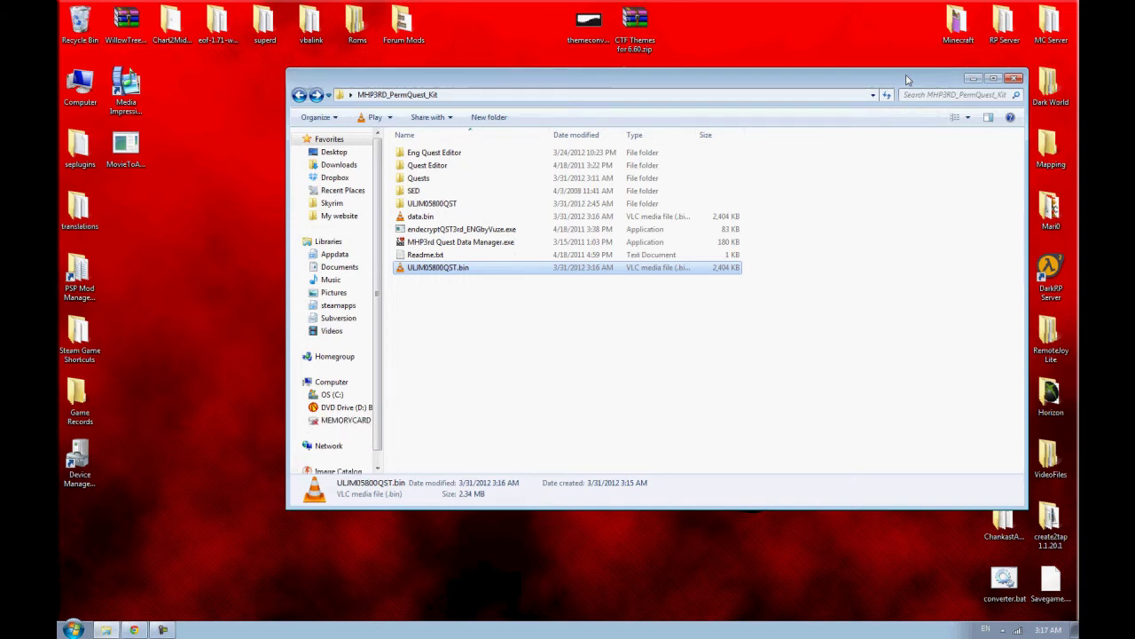
# Minimize the MHP3RD_PermQuest_Kit folder, start RemoteJoyLite and move its window lower on the desktop
pyautogui.click(974, 80)
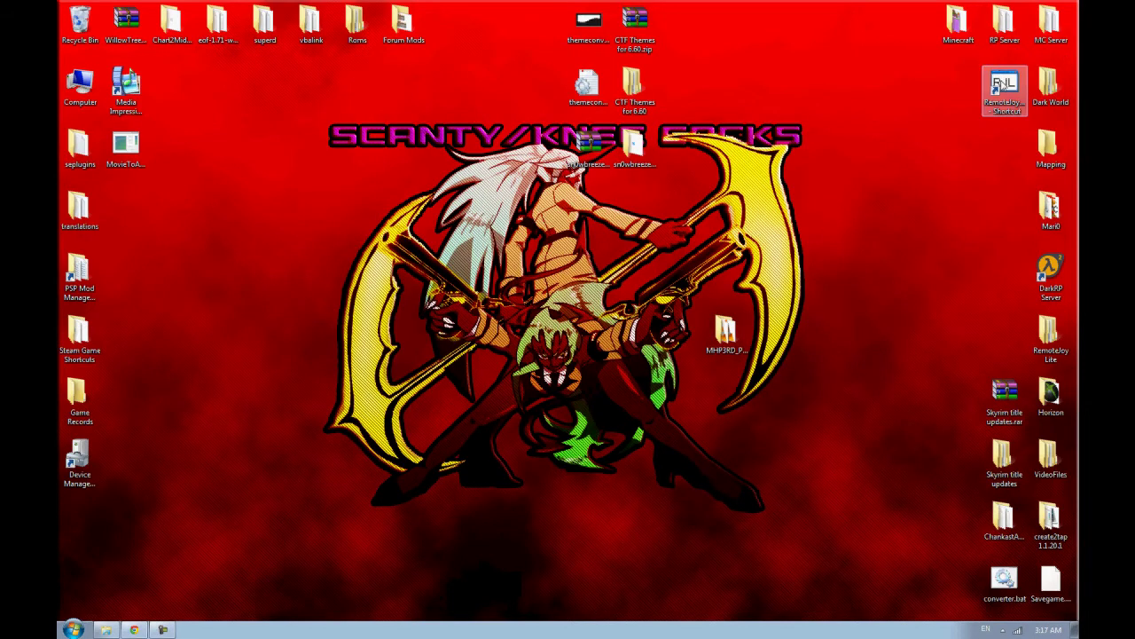
pyautogui.doubleClick(1001, 86)
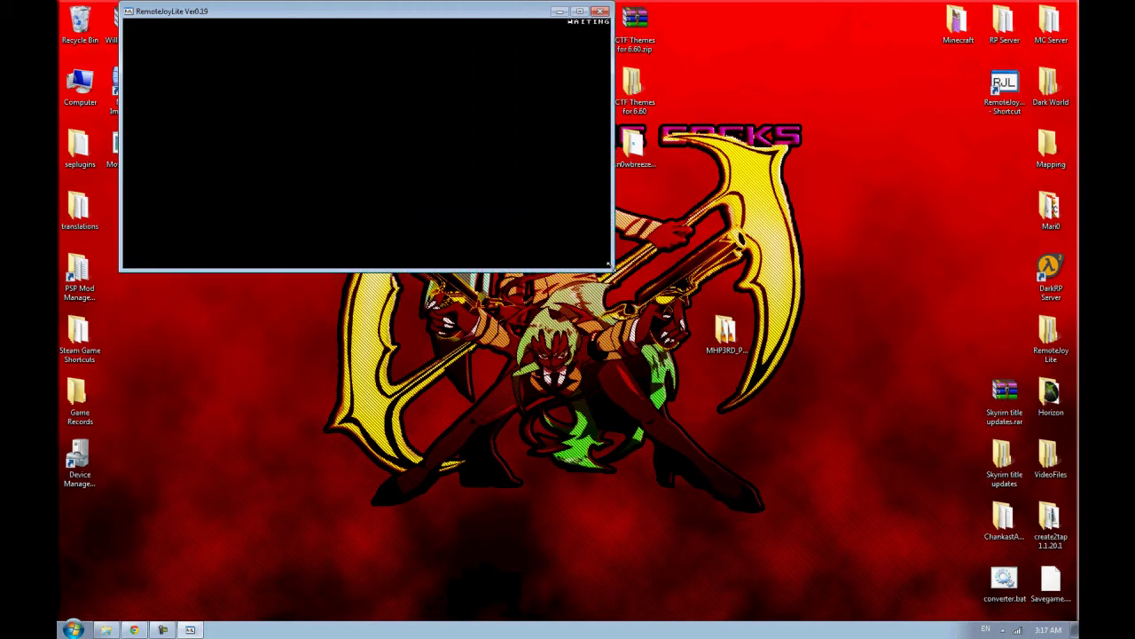
pyautogui.moveTo(434, 6); pyautogui.dragTo(403, 77)
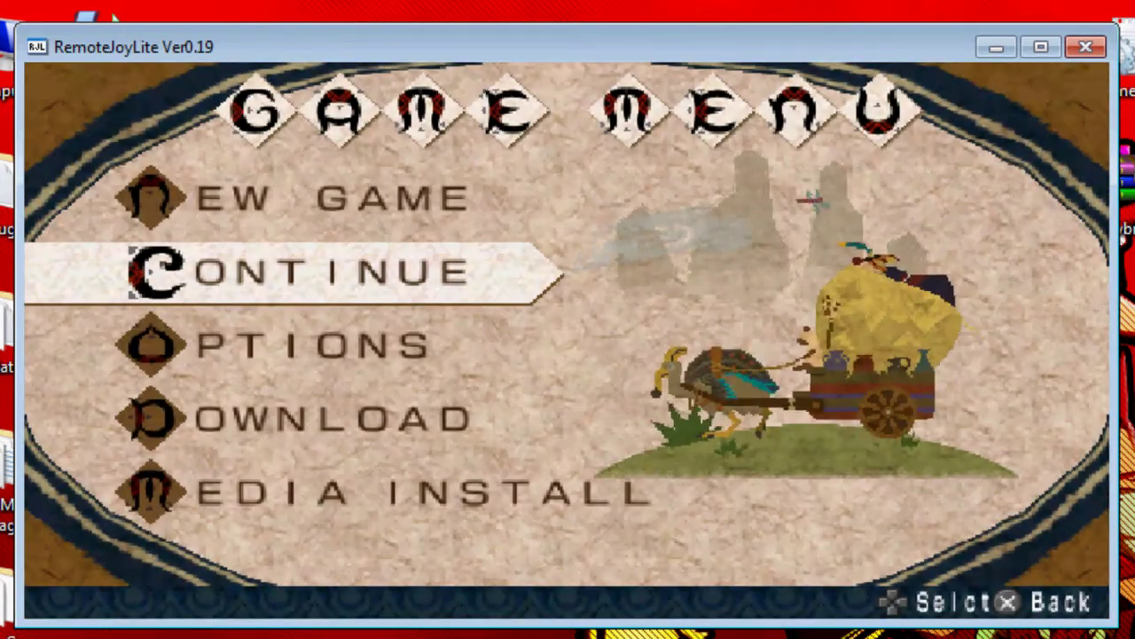
# Continue the saved game with the existing character and open the Quest Counter in the gathering hall
pyautogui.press('Return')
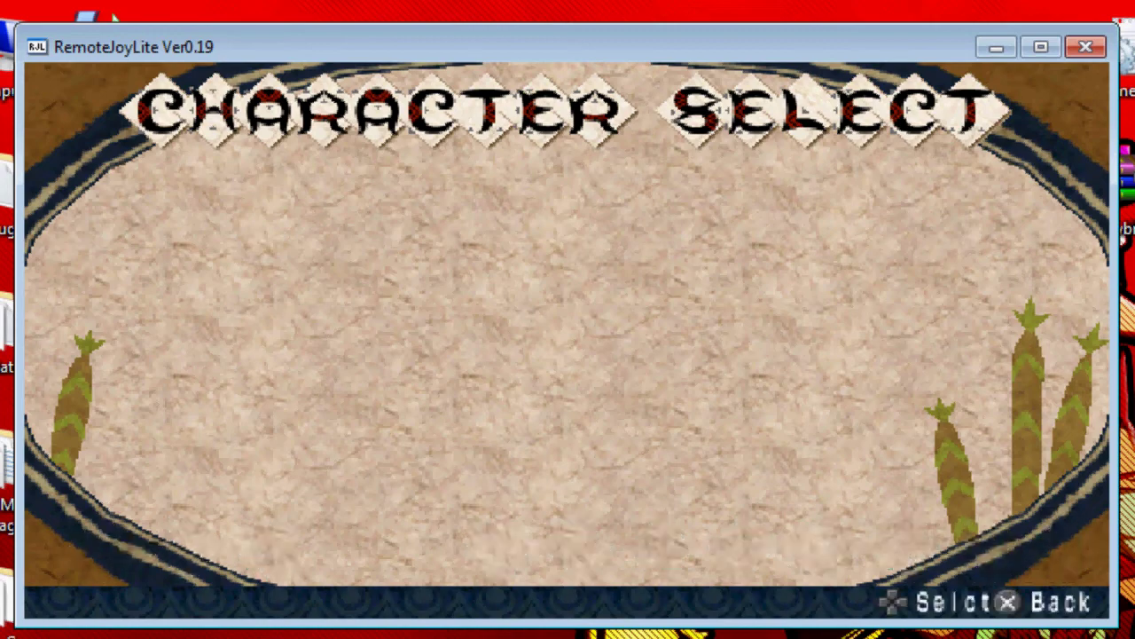
pyautogui.press('Return')
pyautogui.press('Return')
pyautogui.press('Return')
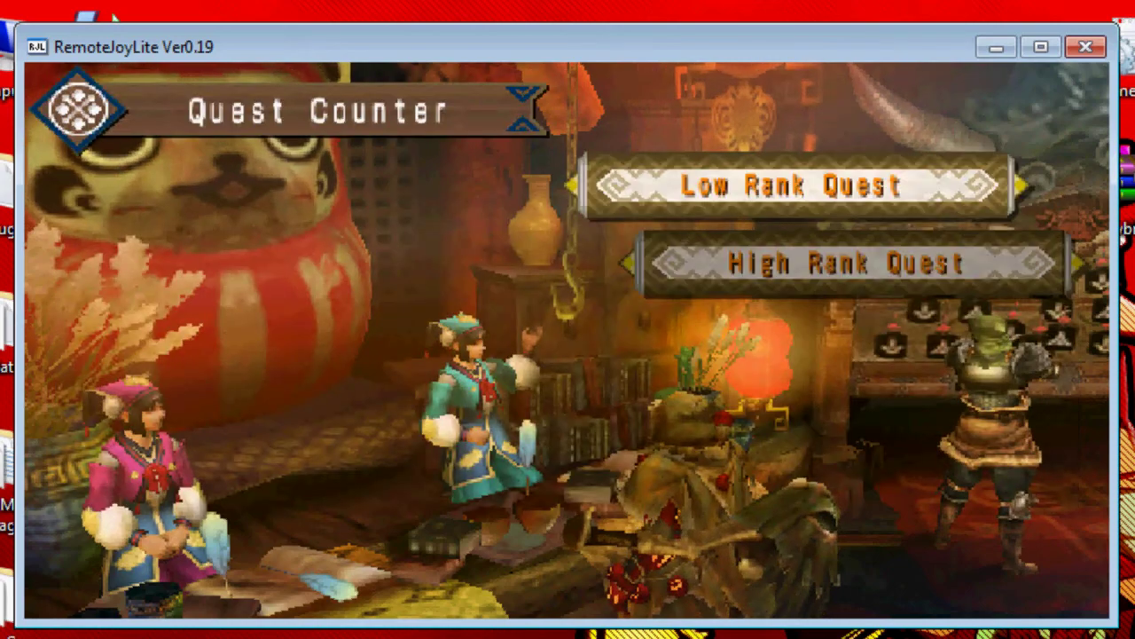
# Open the quest listing at the Quest Counter and bring up the custom hunting quest "Our first quest"
pyautogui.press('Down')
pyautogui.press('Return')
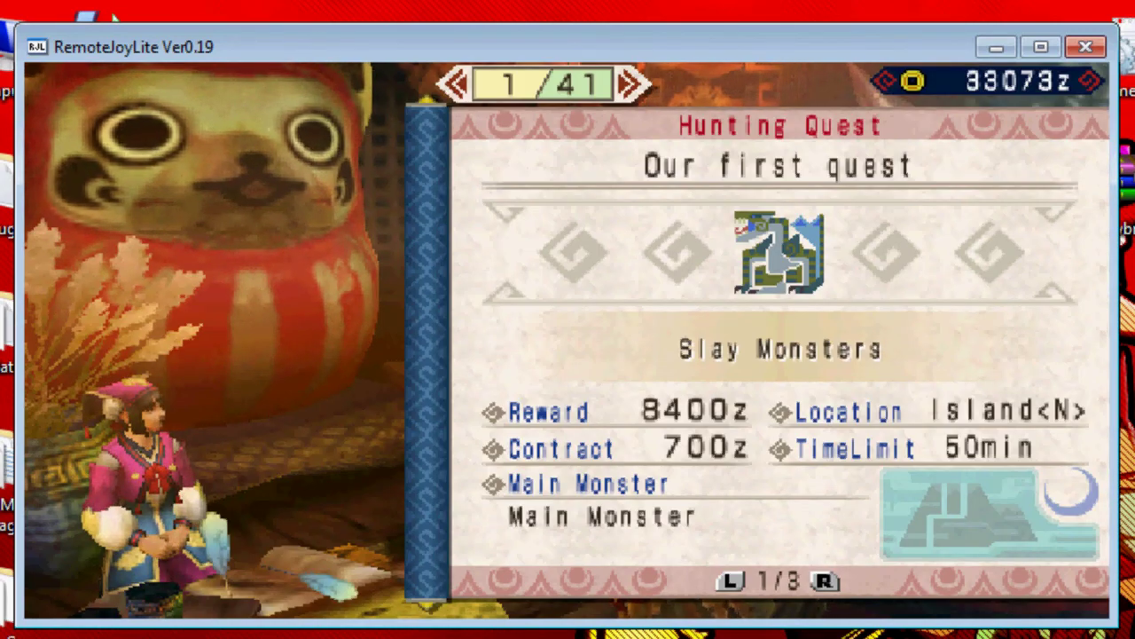
pyautogui.press('Right')
pyautogui.press('Left')
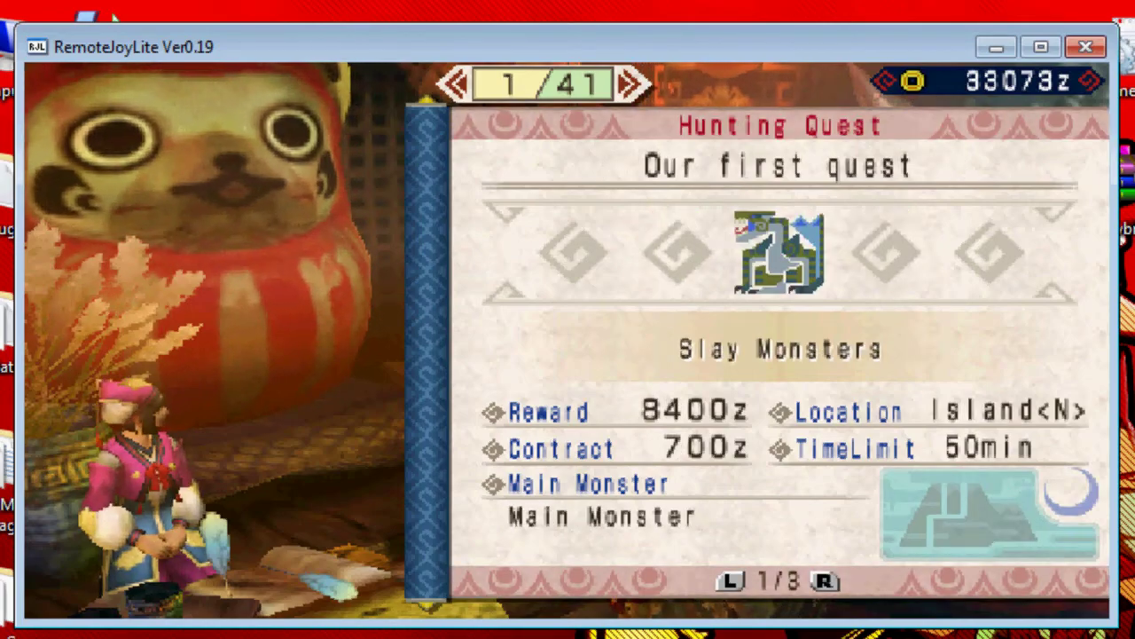
# Accept "Our first quest" and walk the hunter to the gathering hall's departure exit
pyautogui.press('Return')
pyautogui.press('Return')
pyautogui.press('Return')
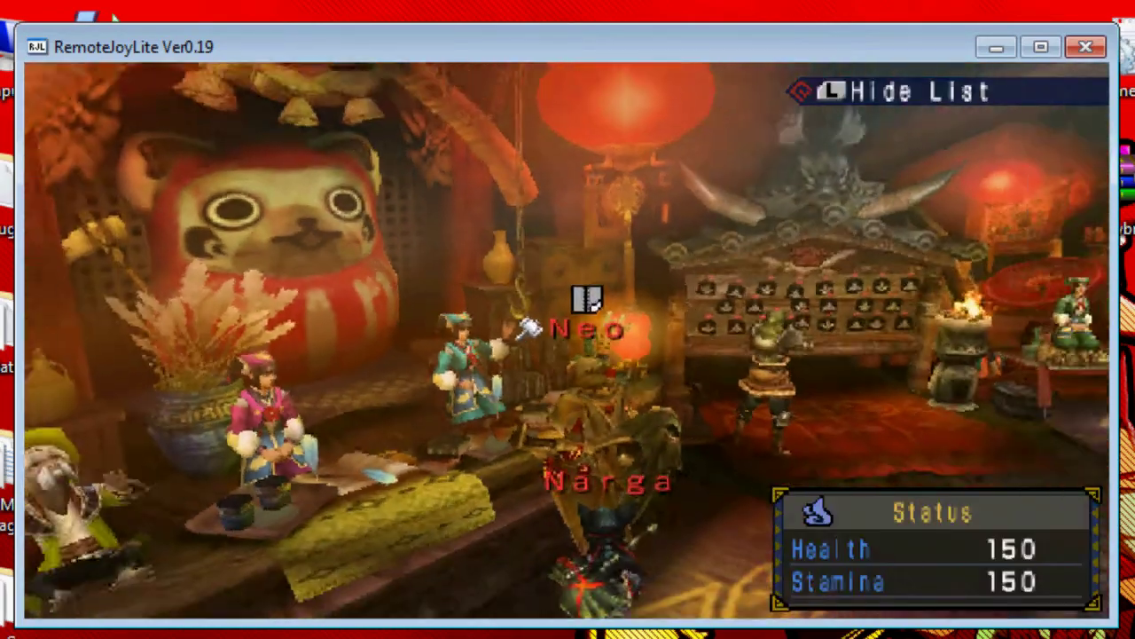
pyautogui.press('Left')
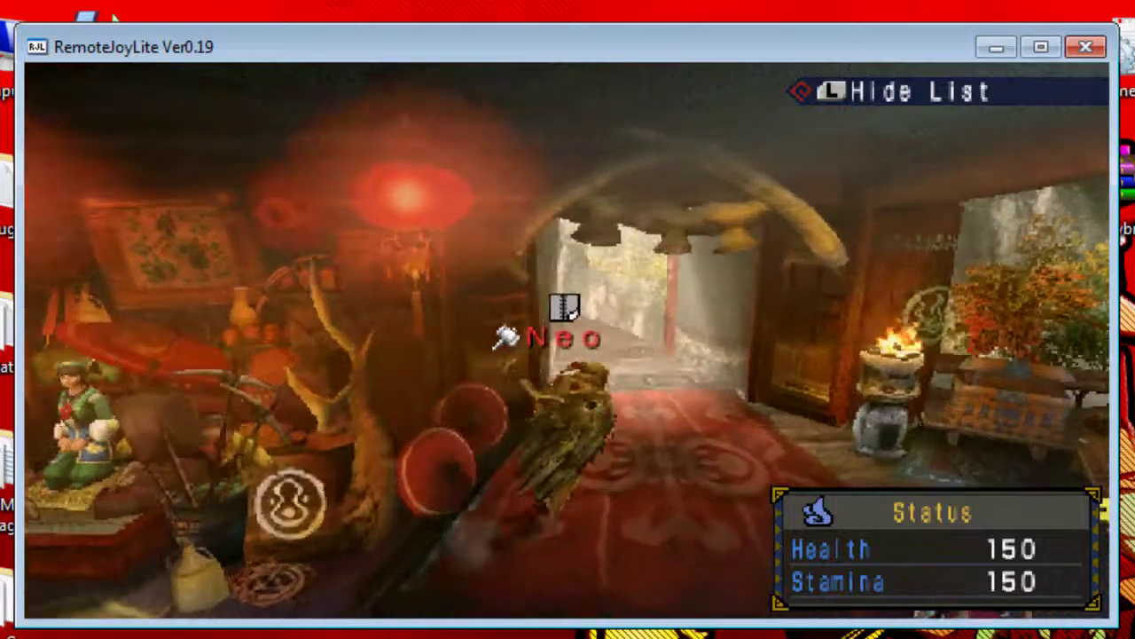
pyautogui.press('Up')
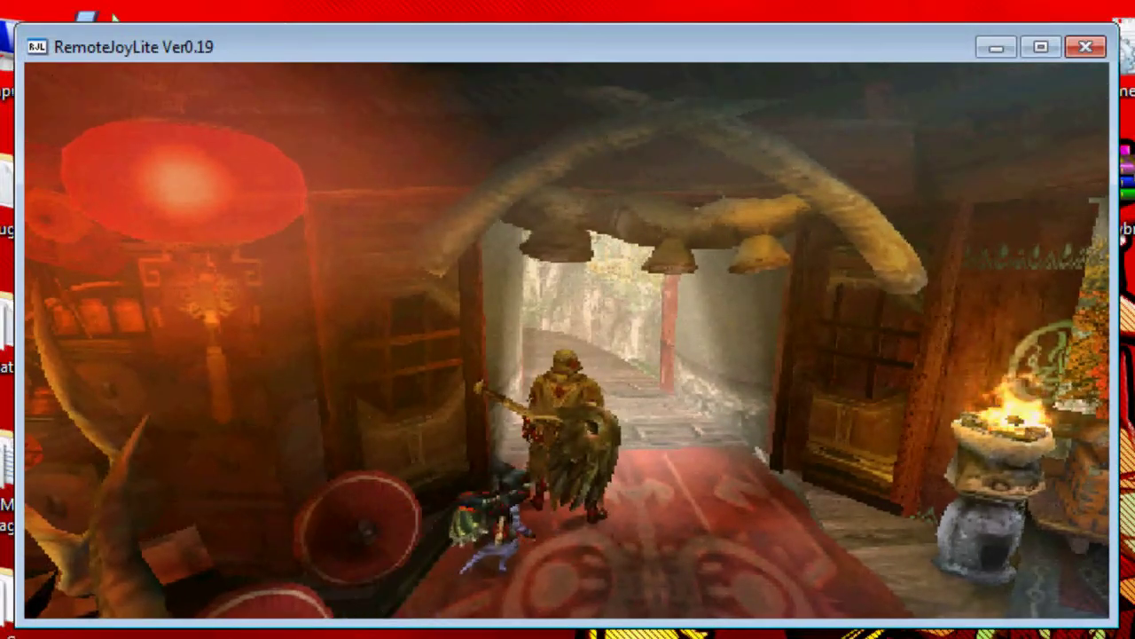